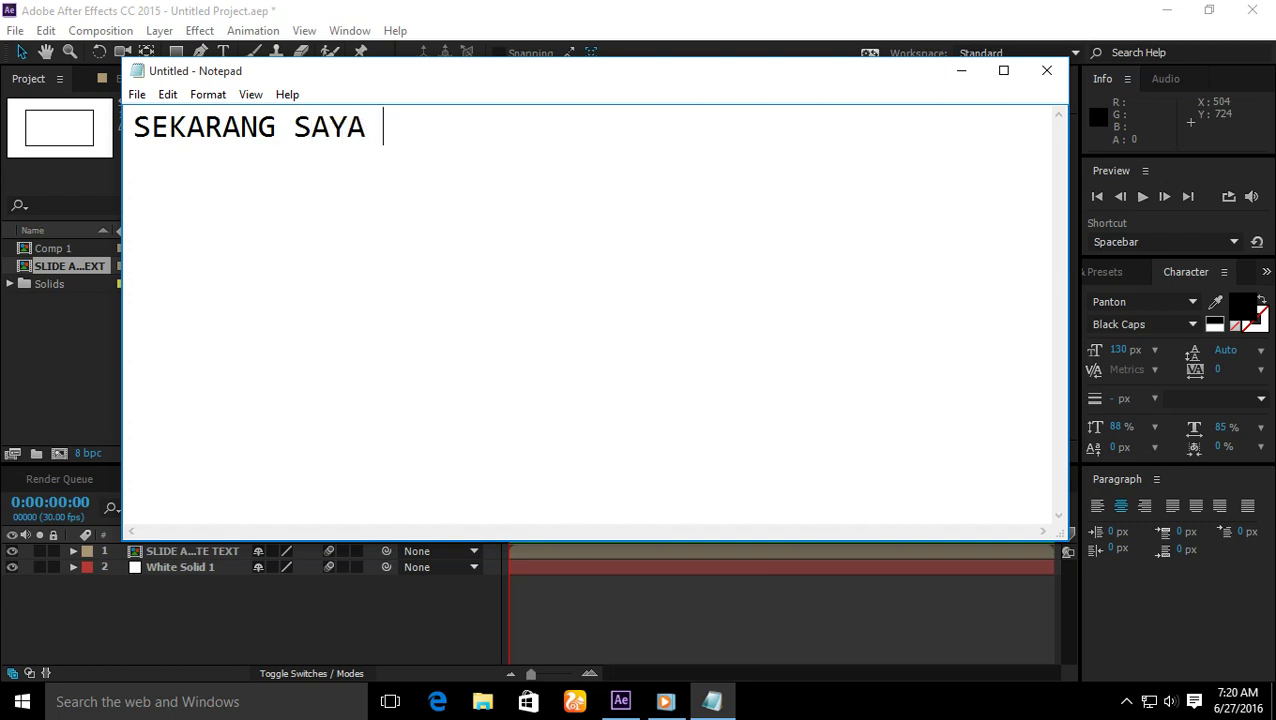
Step: Complete the note SEKARANG SAYA AKAN MEMBERIKAN TUTOR in the blank document and clear it
text(ERIKAN TUTOR)
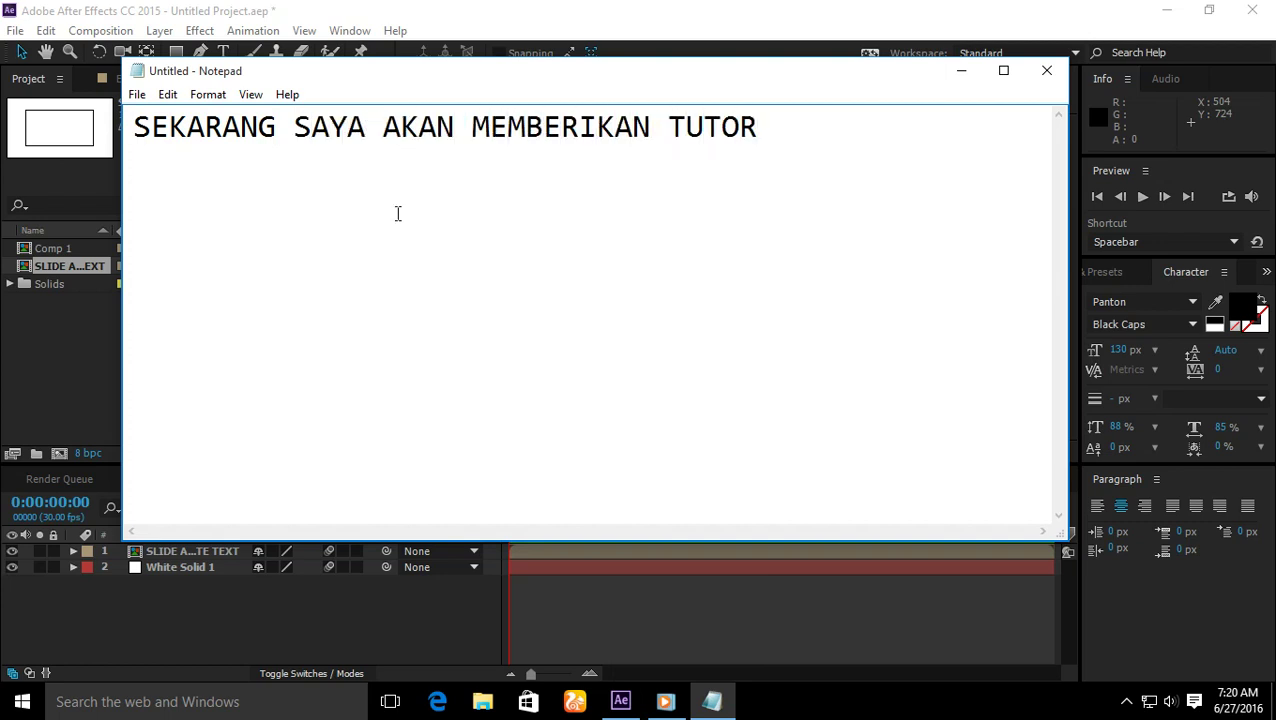
key(ctrl+a)
key(BackSpace)
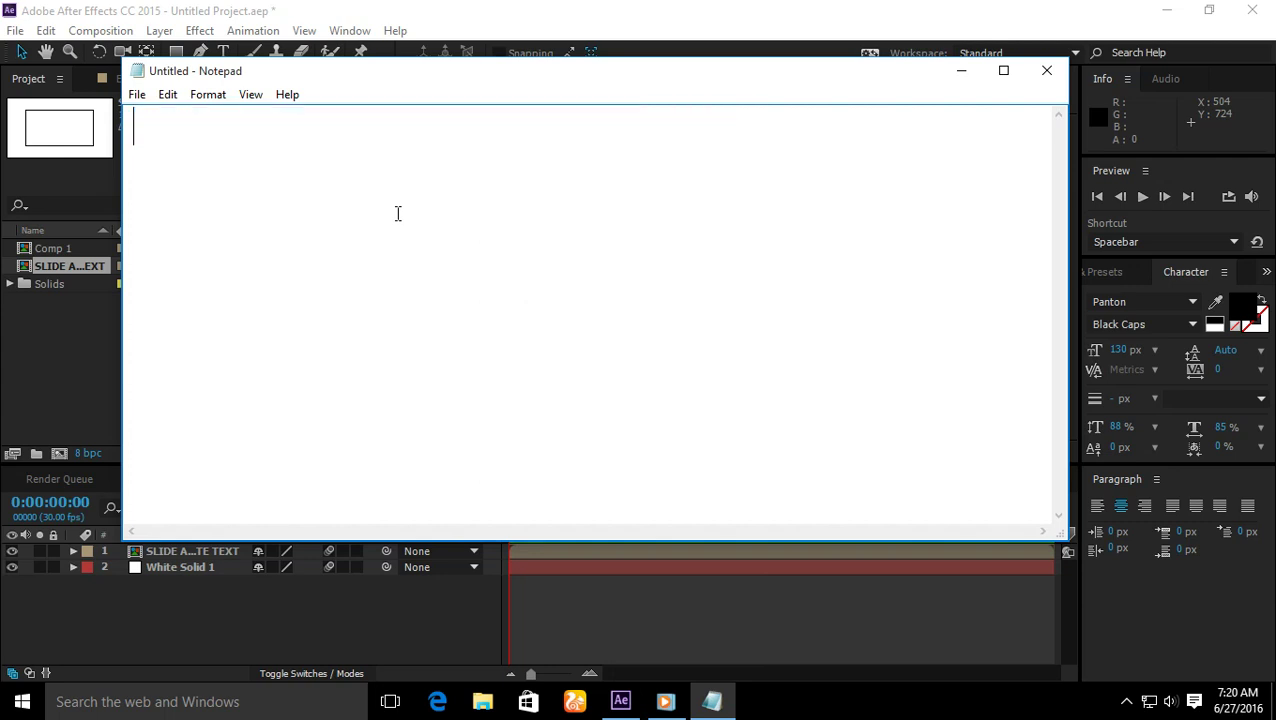
Step: Write HOW TO ANIMATE TEXT in the note and cut all of it
text(HOW TO ANIMATE)
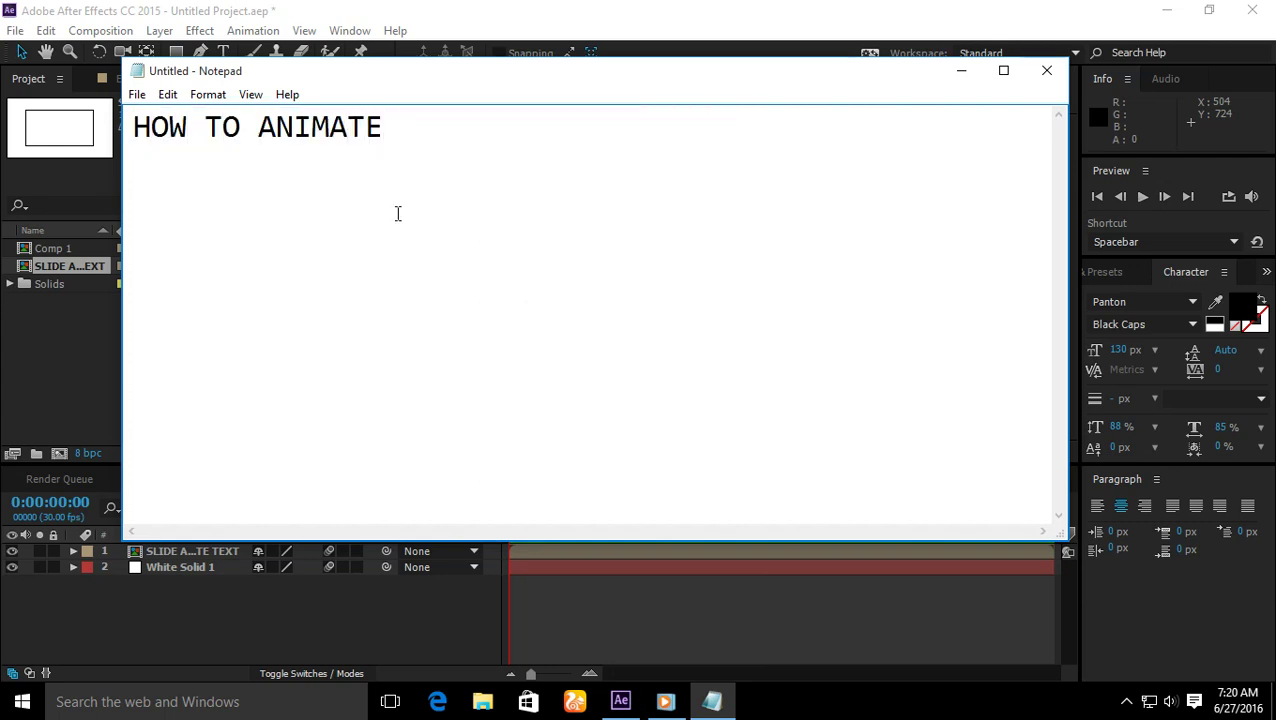
text( TEXT)
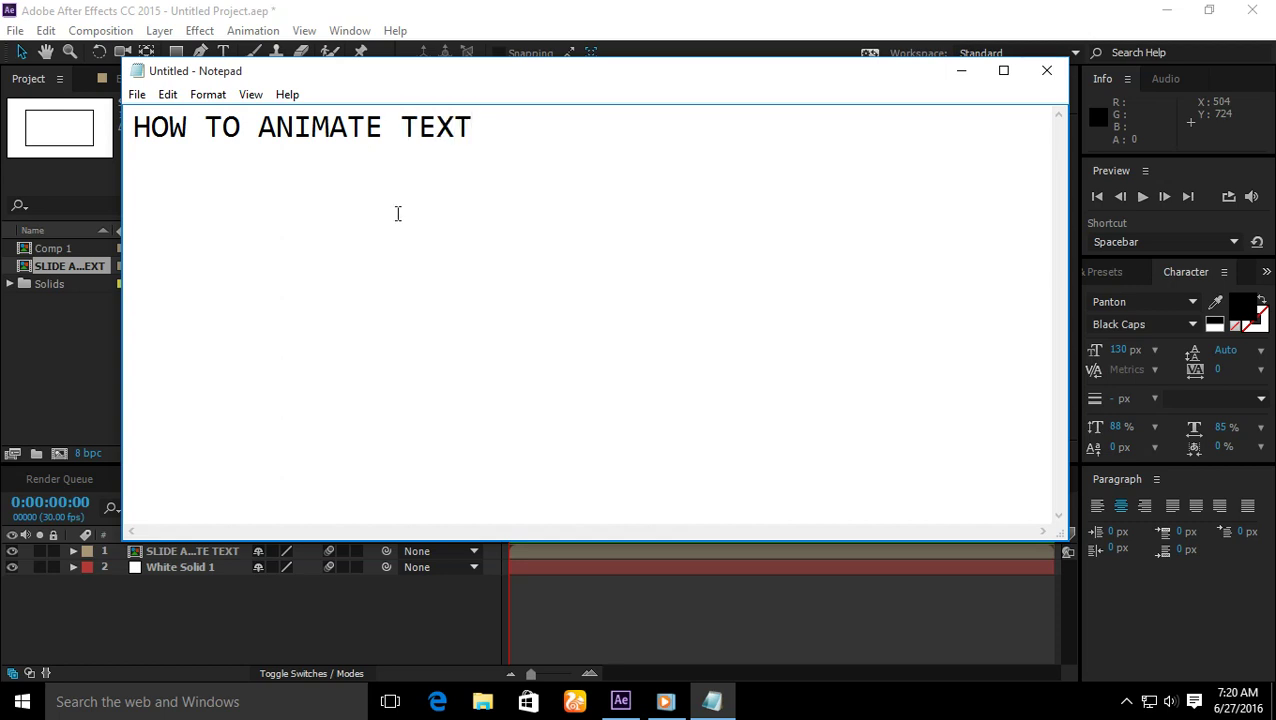
key(ctrl+a)
key(ctrl+x)
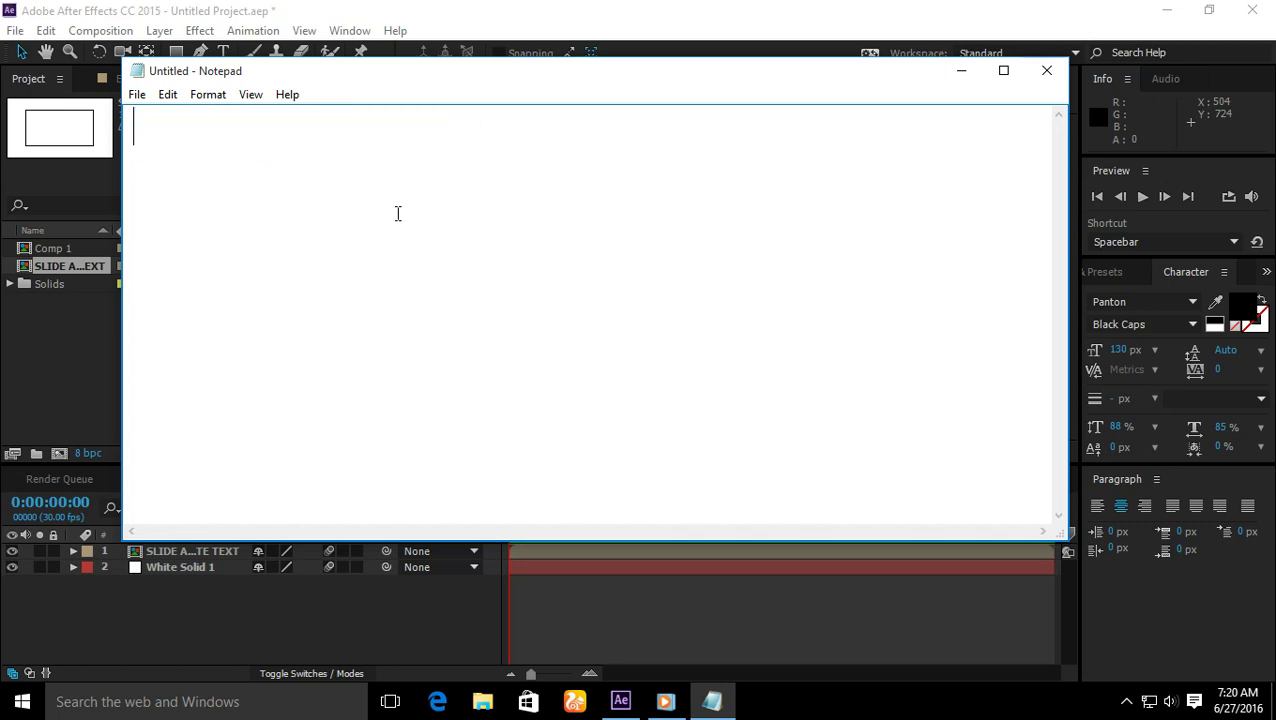
Step: Write YUK LANGSUNG AJA CEKIDOT in the note and cut the whole line
text(YUK LANGSUNG AJA C)
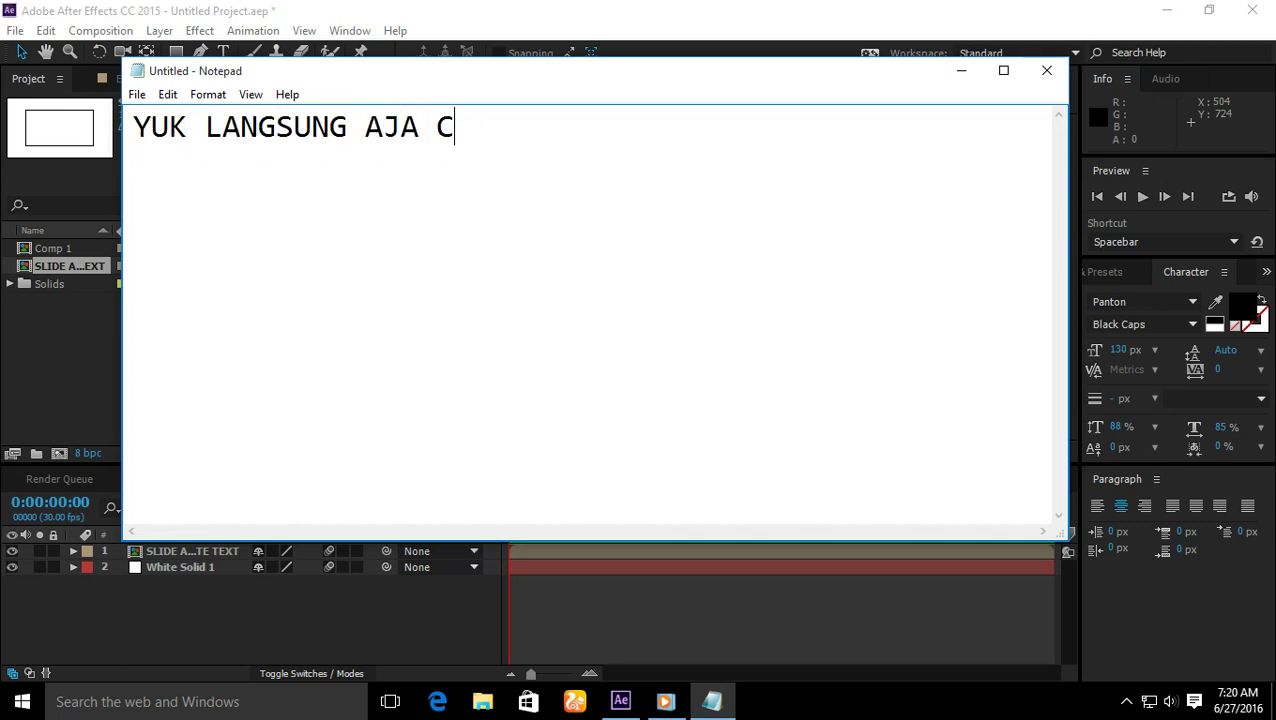
text(EKIDOT)
key(ctrl+a)
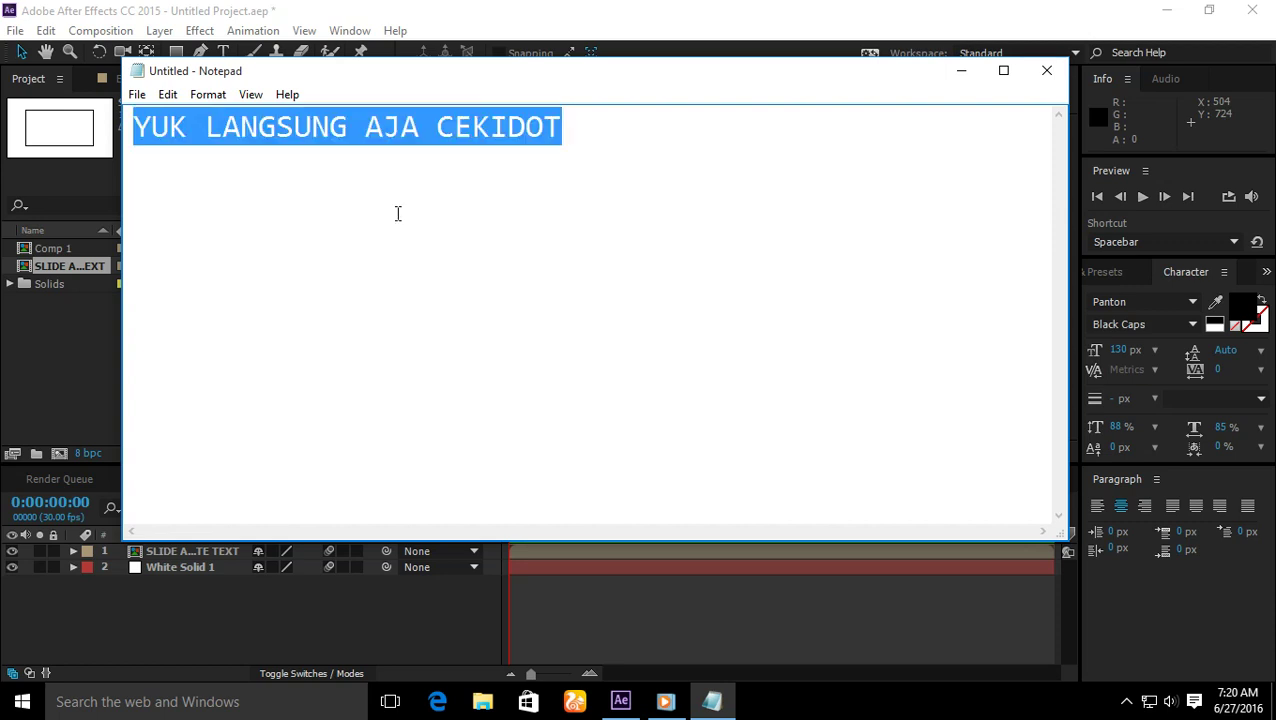
key(ctrl+x)
Step: Switch to After Effects and play back the finished text animation in Comp 1
click(461, 6)
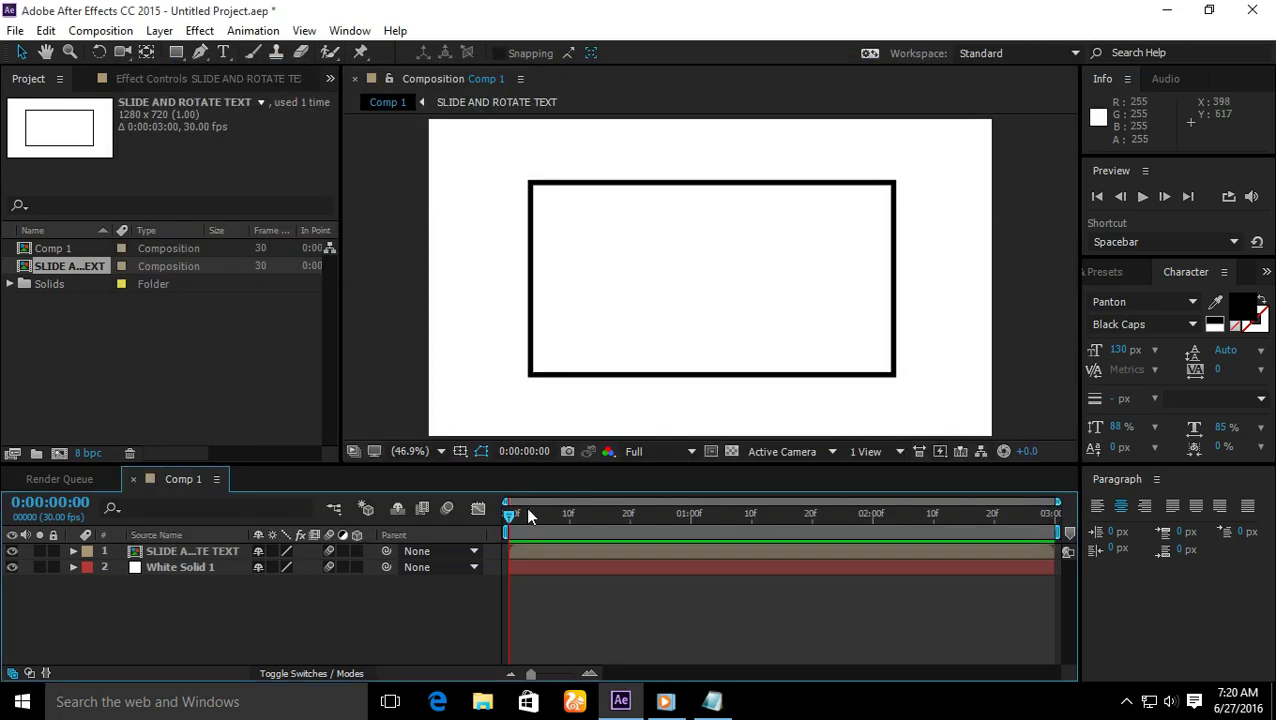
key(space)
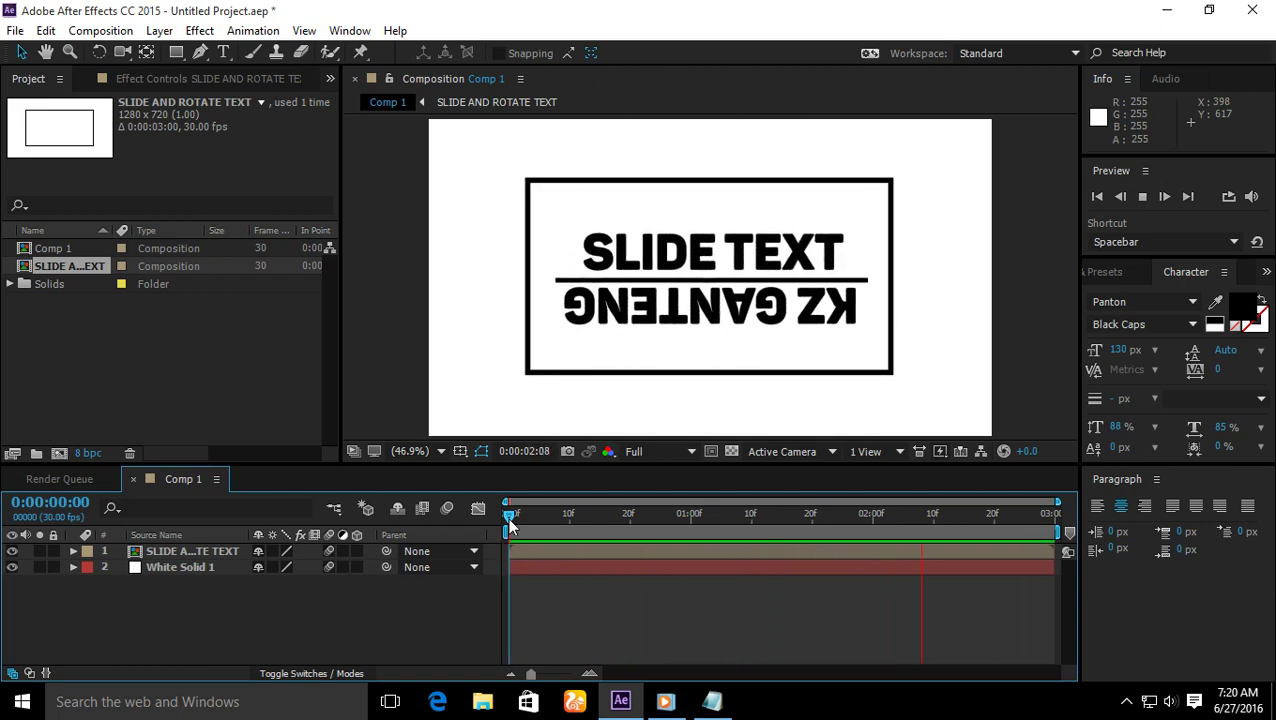
key(space)
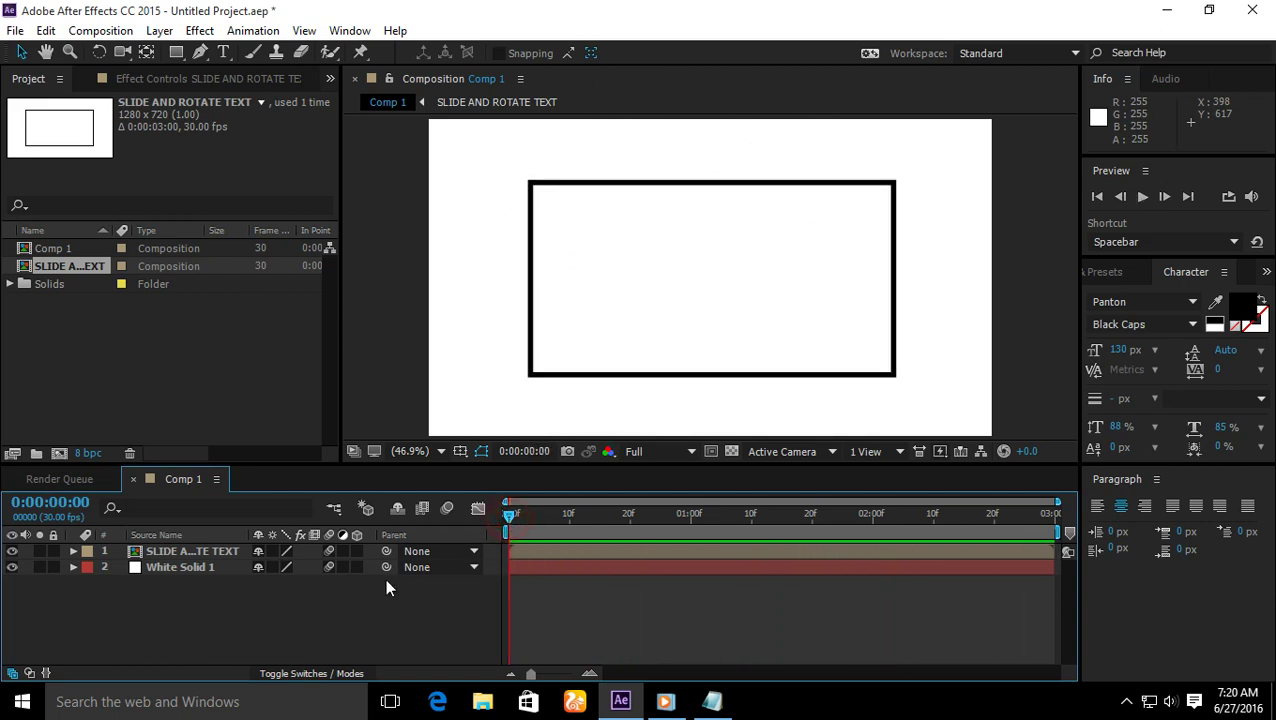
Step: Create a new 1280 x 720 px composition at 30 frames per second lasting 3 seconds
click(100, 31)
click(155, 54)
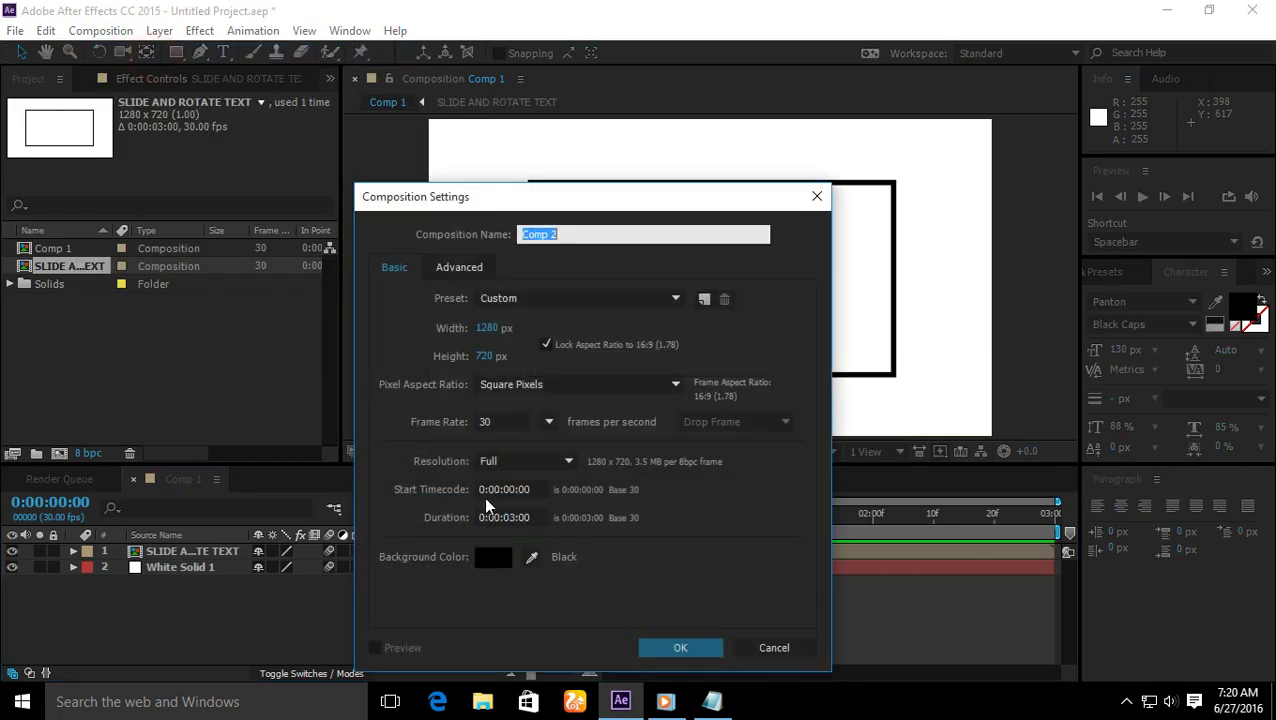
click(670, 645)
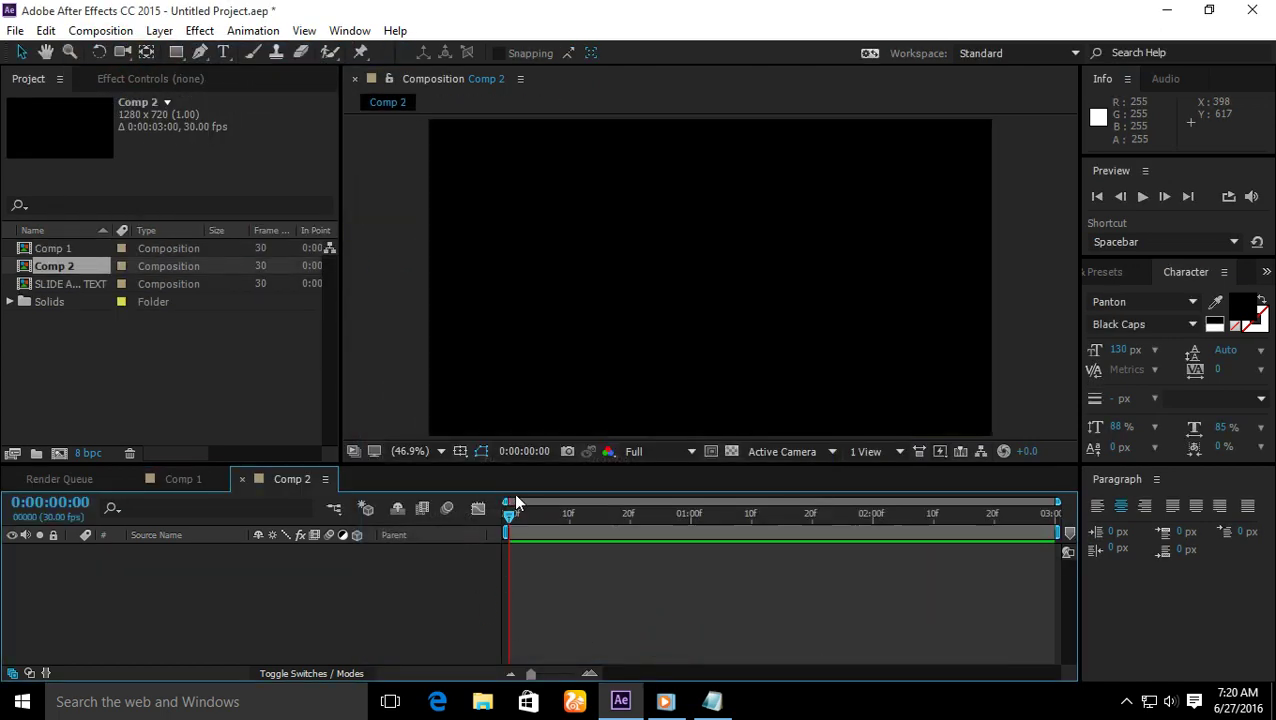
Step: Add a white 1280 x 720 px solid layer as the background of the new composition
right_click(311, 594)
mouse_move(431, 423)
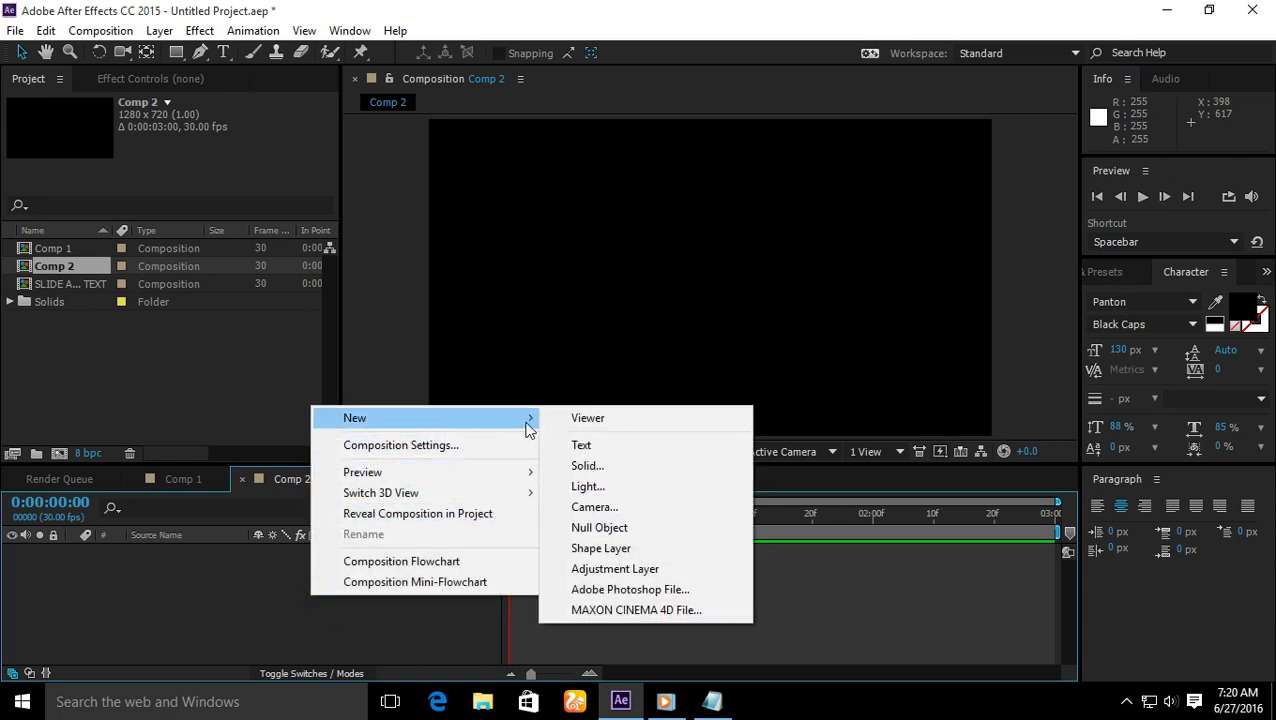
click(606, 465)
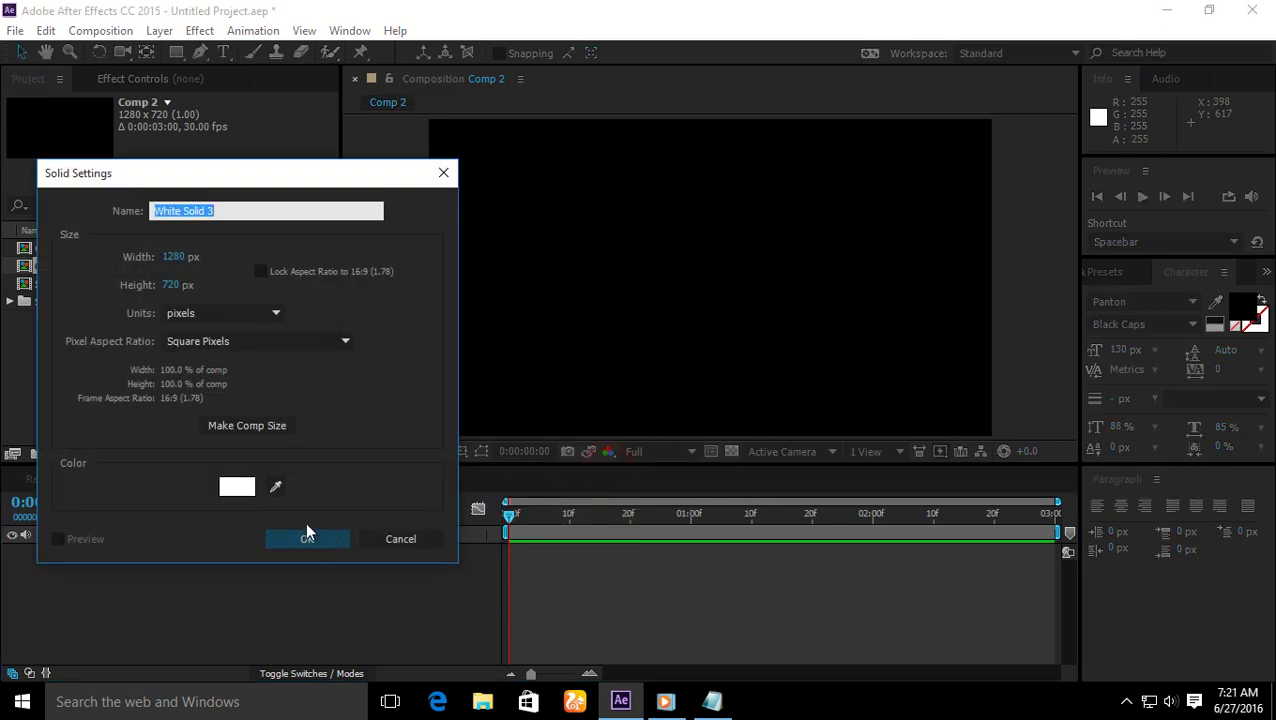
click(320, 536)
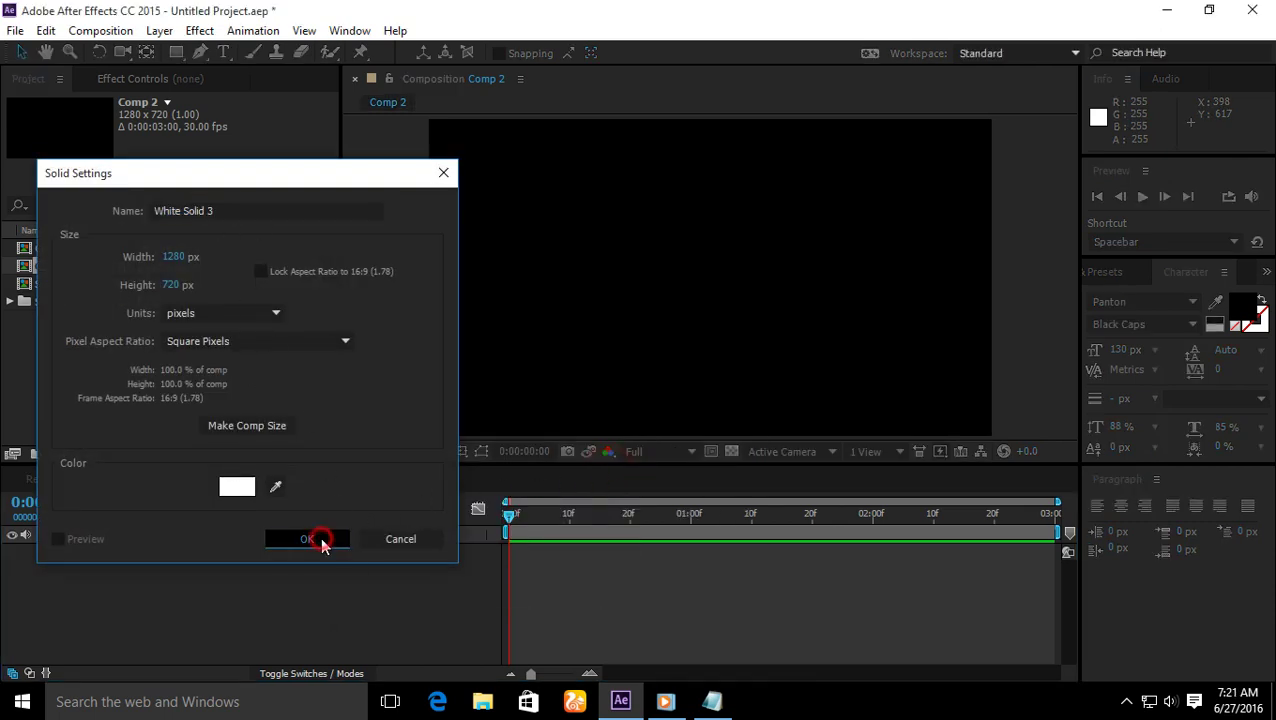
click(298, 614)
Step: Add a text layer reading KZ GANTENG above the white solid
right_click(256, 613)
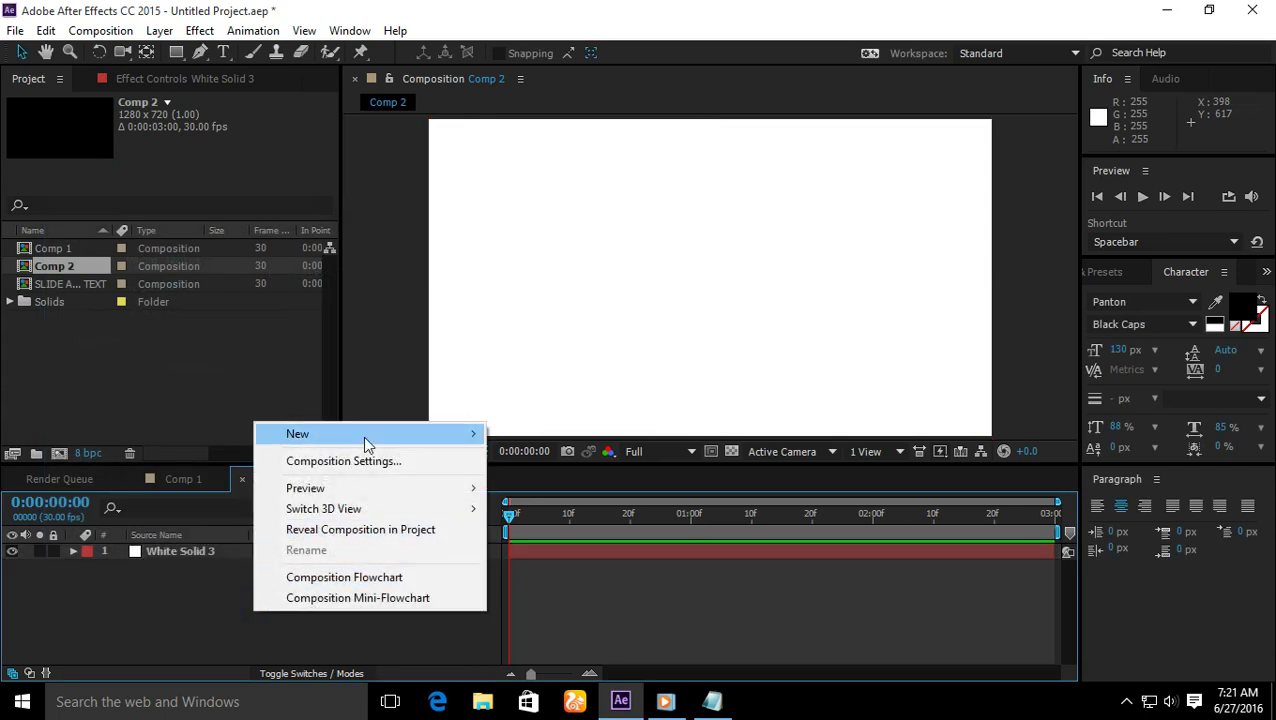
mouse_move(364, 436)
click(544, 463)
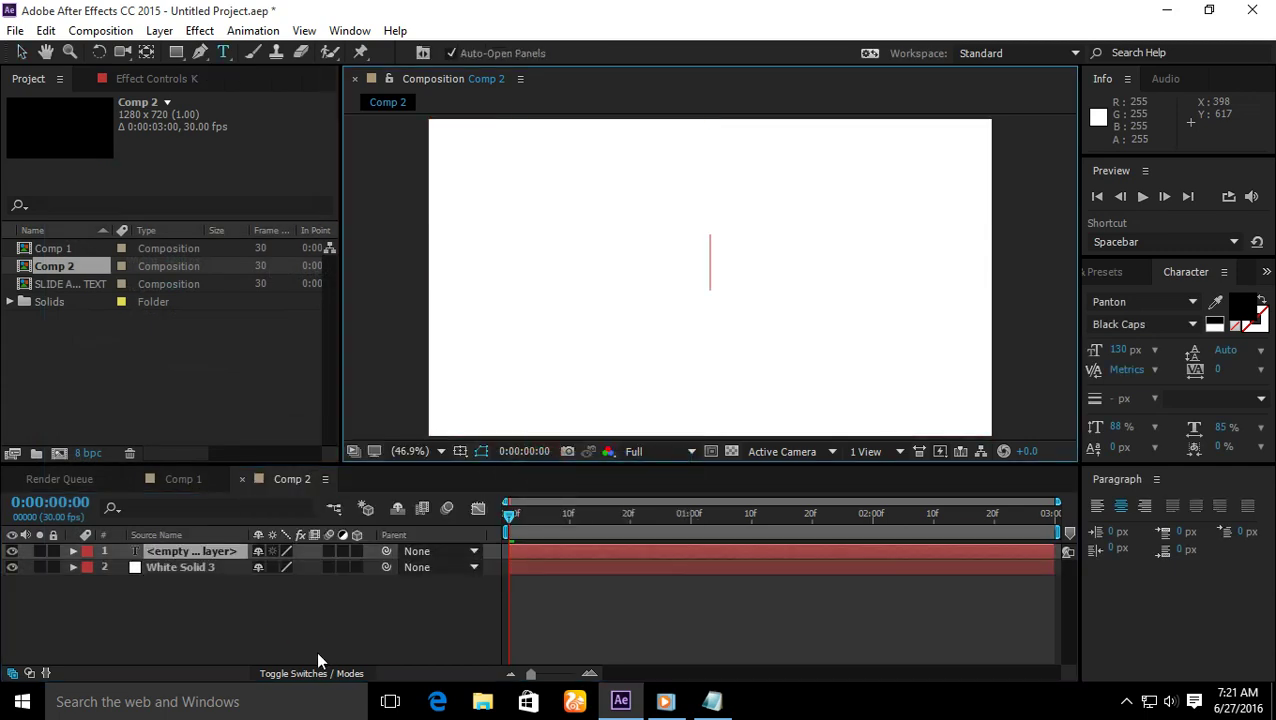
text(KZ GANTEN)
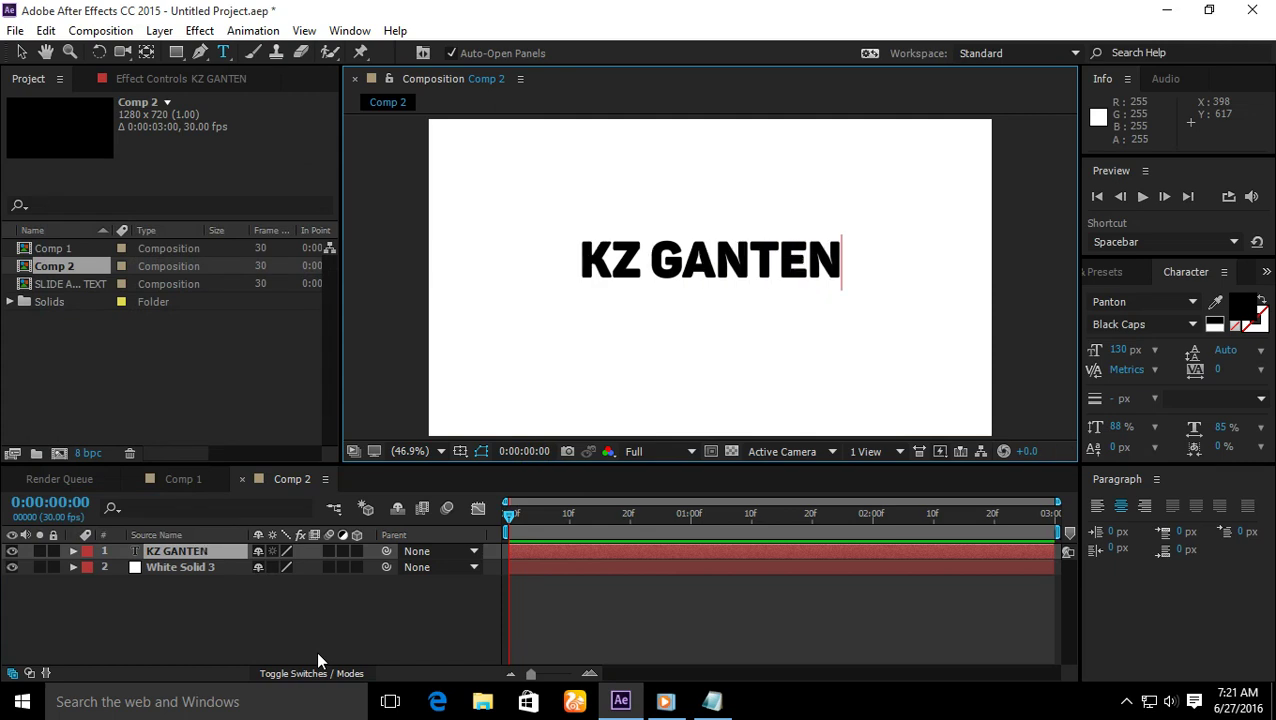
text(G)
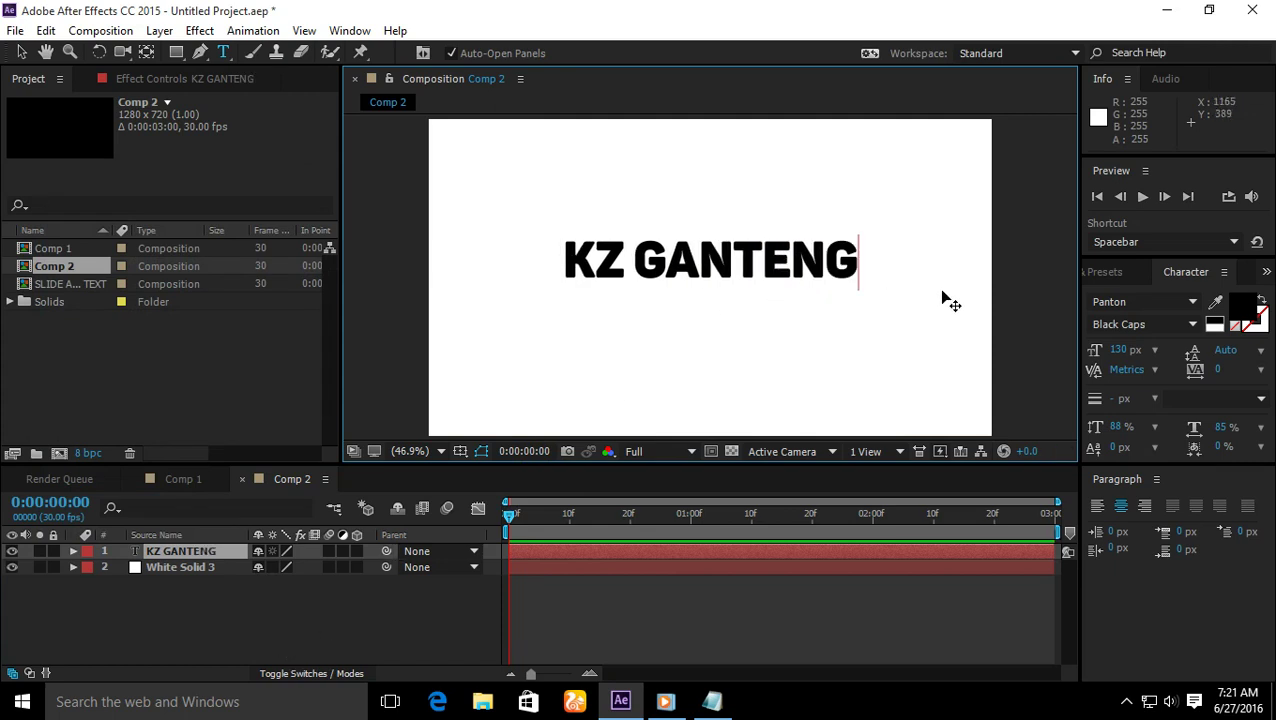
click(247, 628)
Step: Move the KZ GANTENG text layer up by about 36 px
click(208, 553)
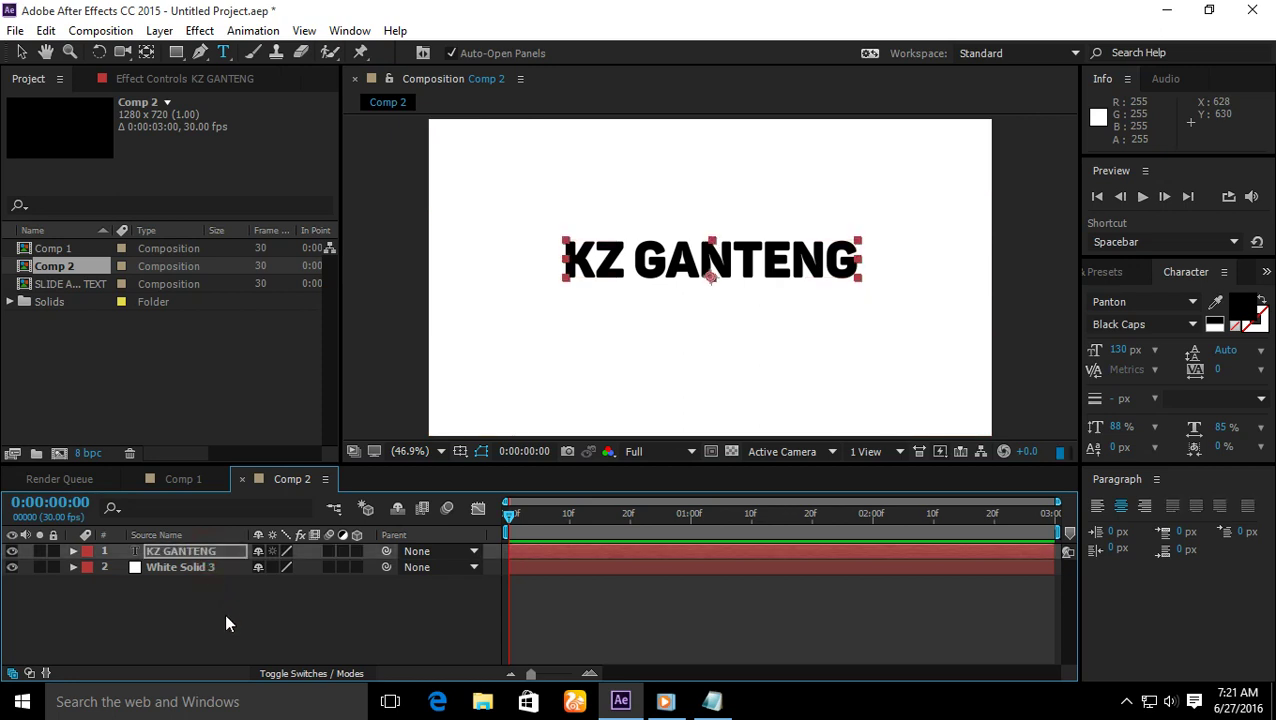
key(shift+Up)
key(shift+Up)
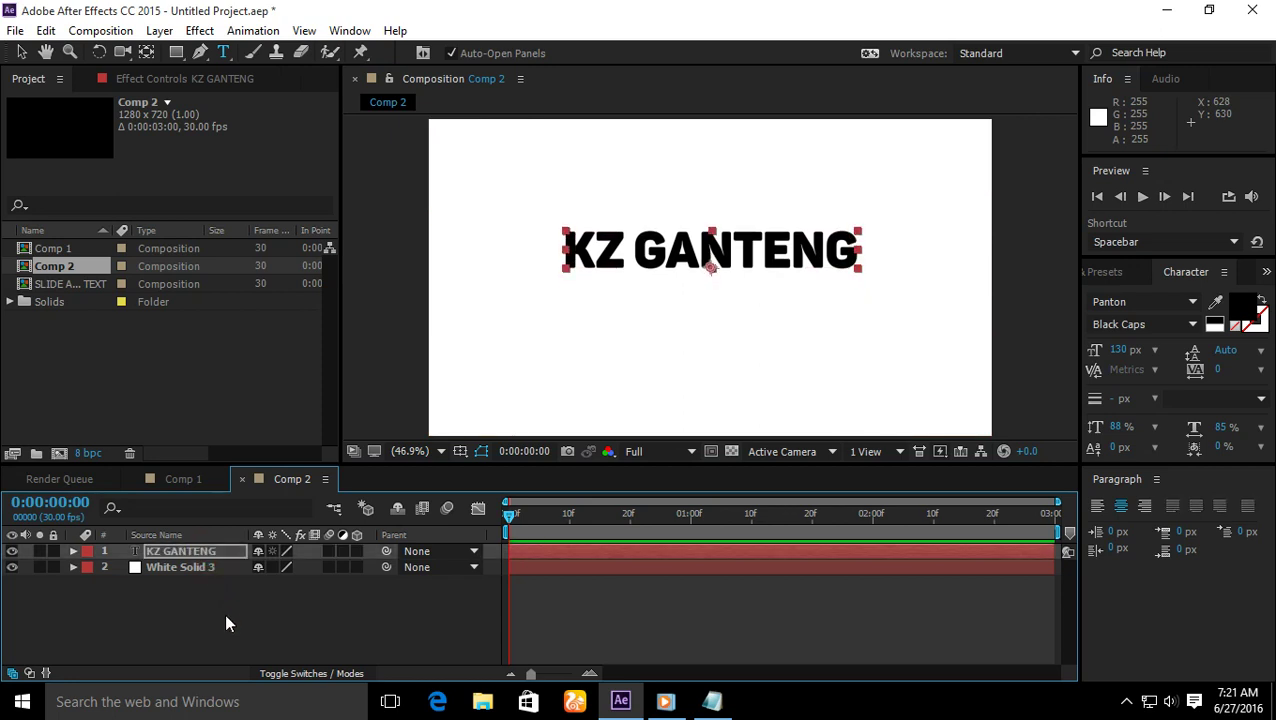
key(Up)
key(Up)
key(Up)
key(Up)
key(Up)
key(Up)
key(Up)
key(Up)
key(Up)
key(Up)
key(Up)
key(Up)
key(Up)
key(Up)
key(Up)
key(Up)
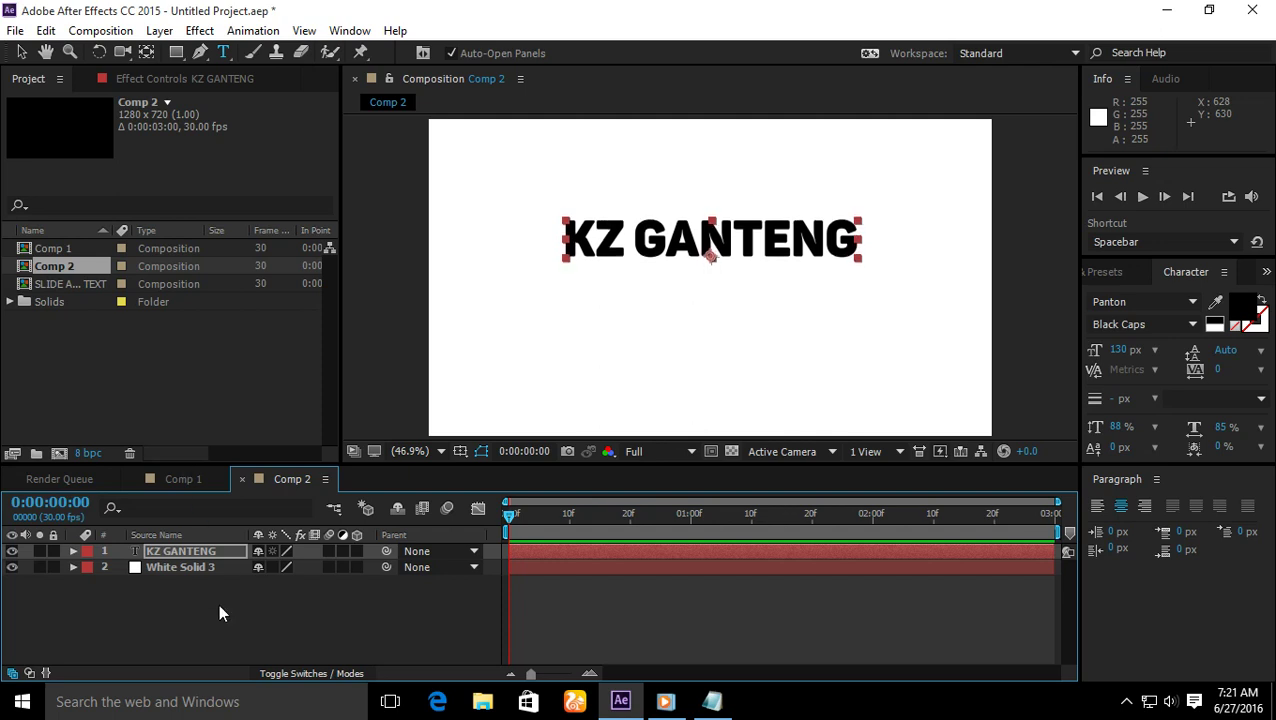
click(222, 614)
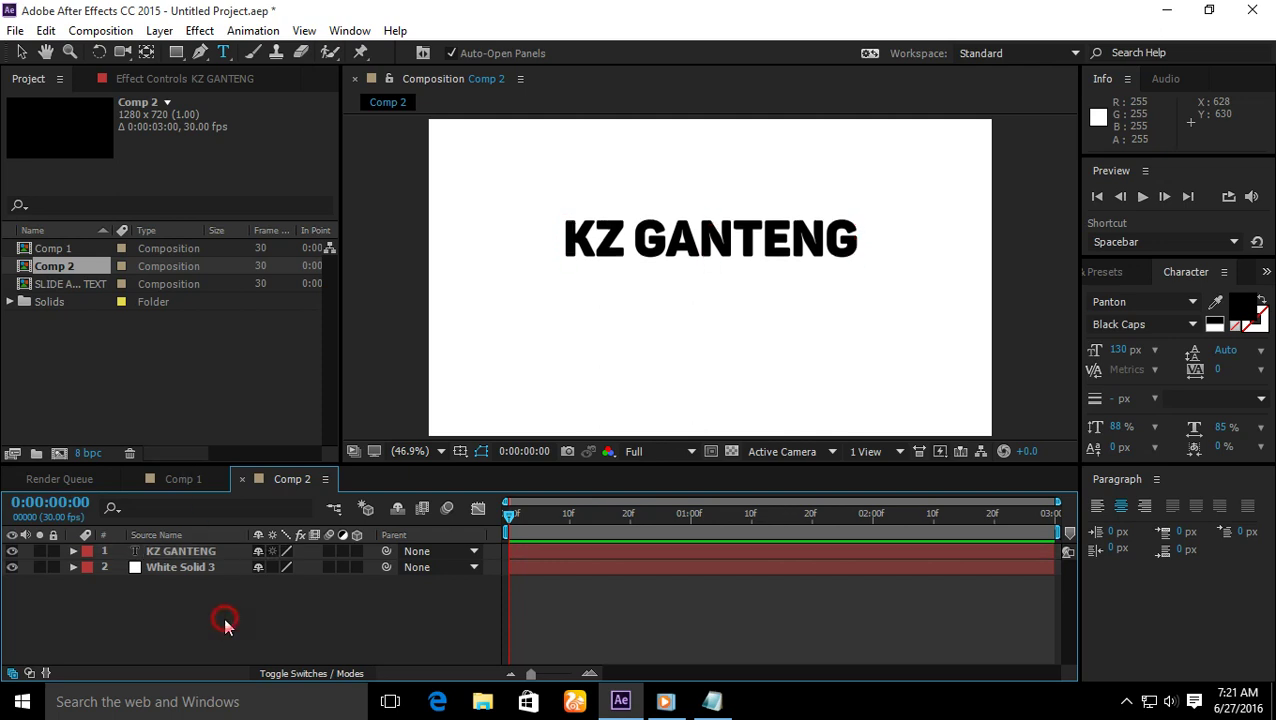
Step: Draw a thin black rectangle as a line just beneath KZ GANTENG, slightly wider than the text, and collapse its layer
click(176, 52)
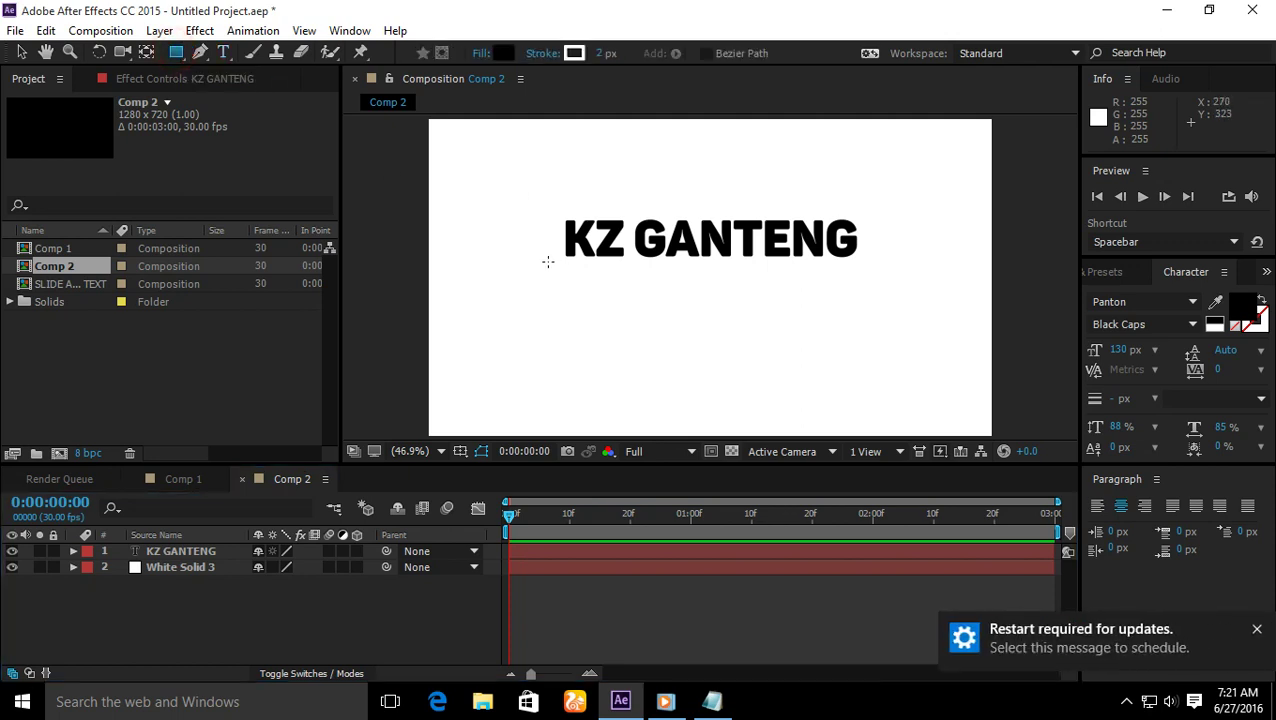
mouse_move(545, 260)
mouse_down()
mouse_move(668, 275)
mouse_move(887, 268)
mouse_move(873, 265)
mouse_up()
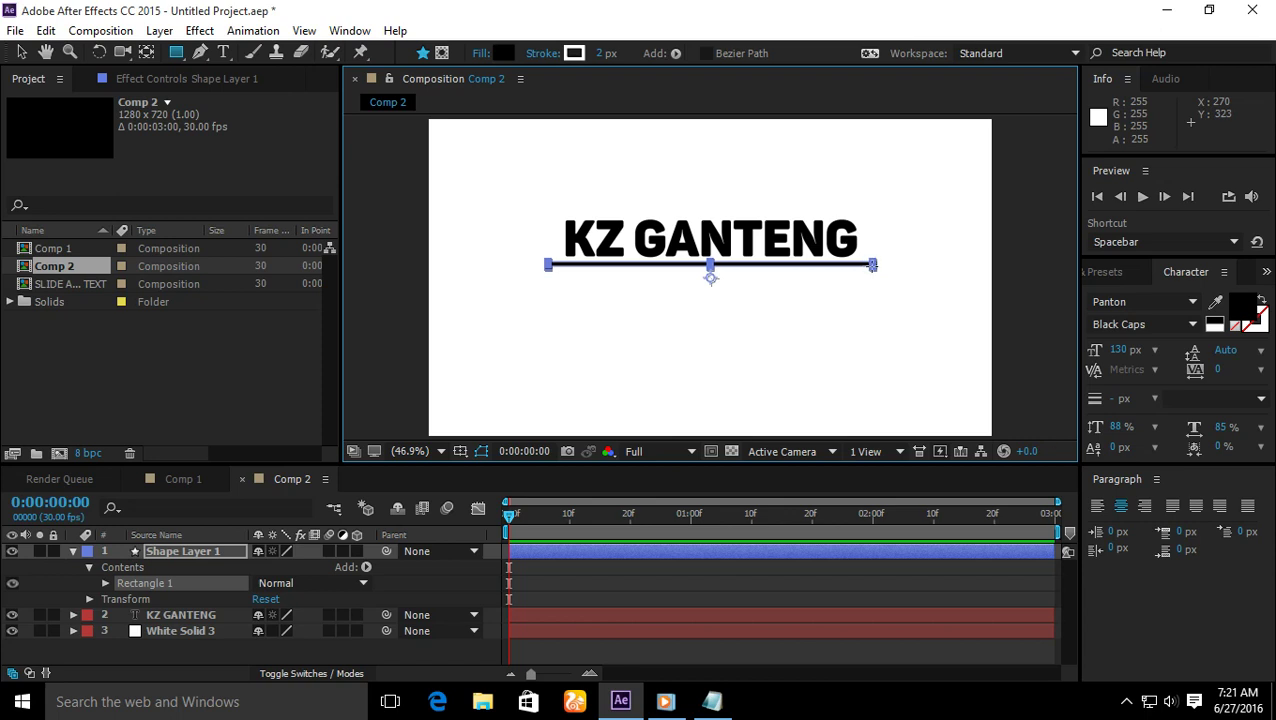
click(290, 648)
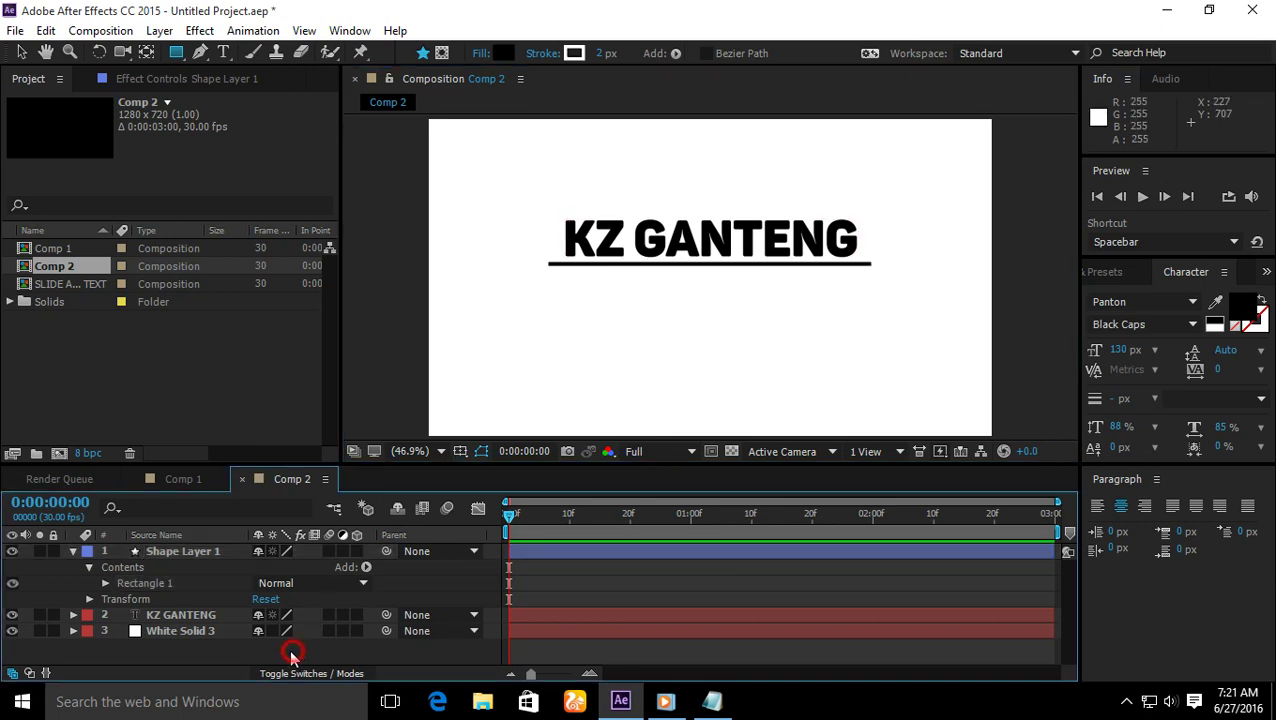
click(183, 552)
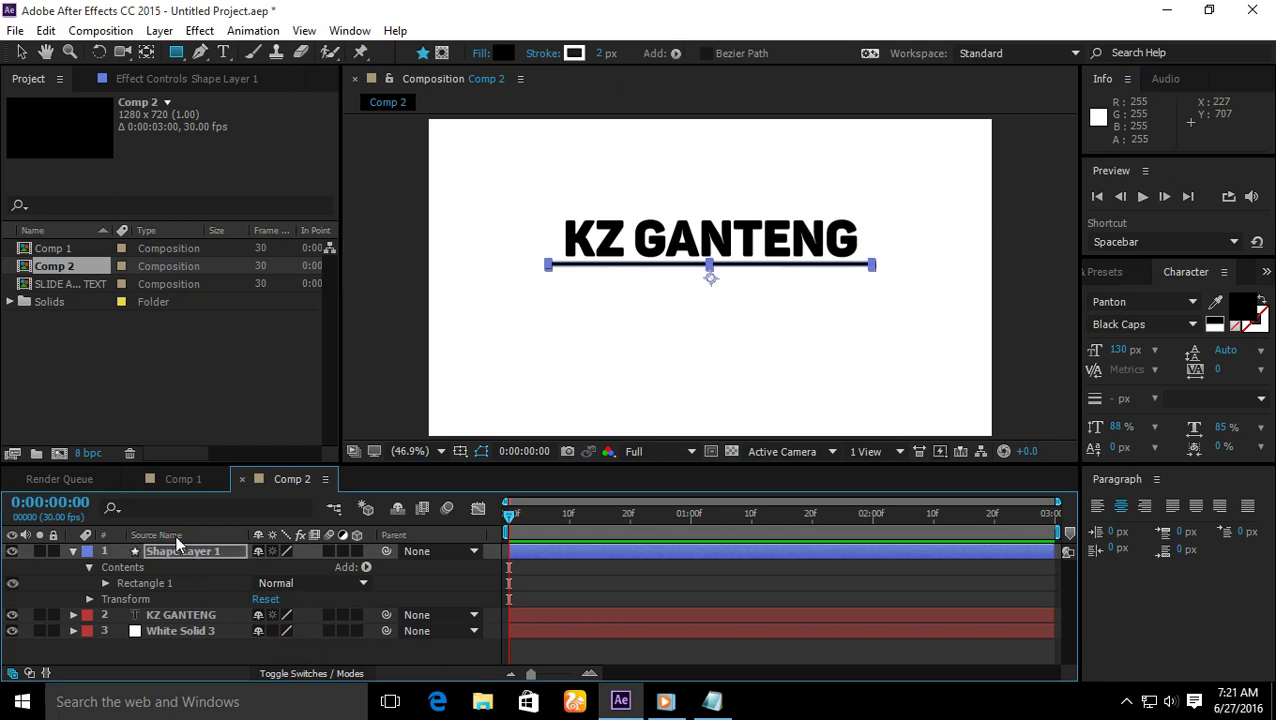
click(226, 653)
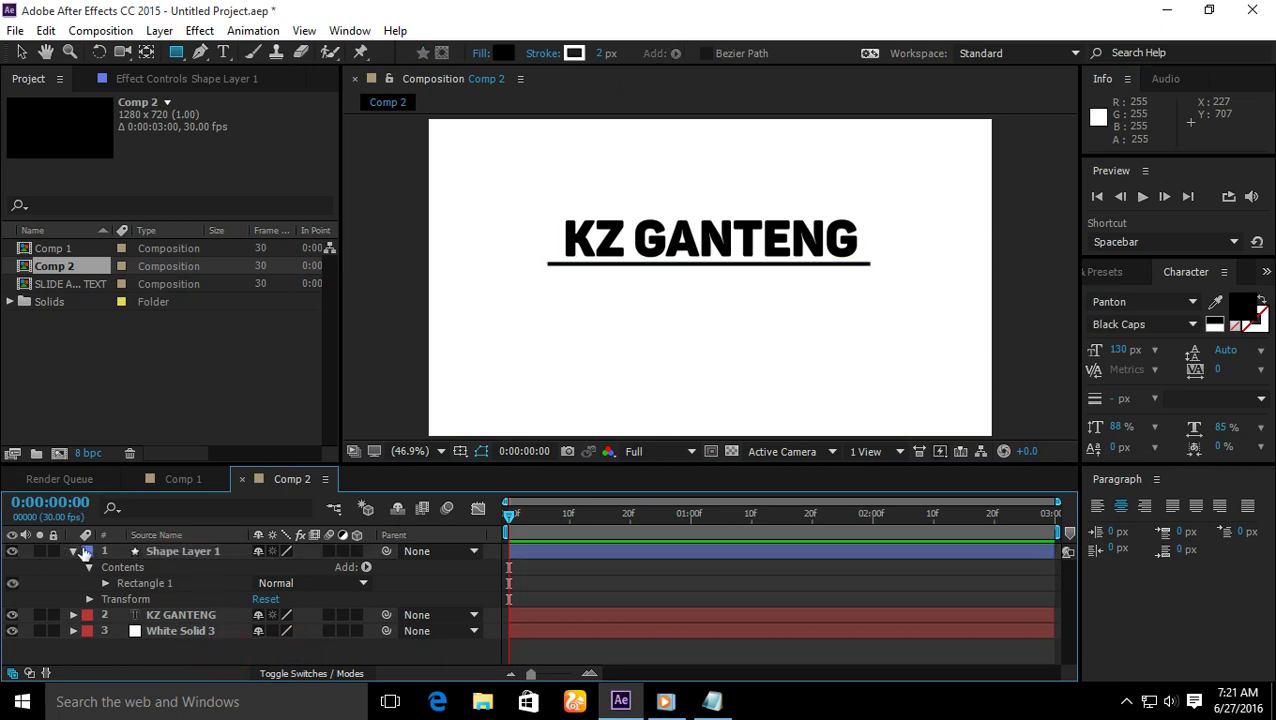
click(73, 551)
Step: Add a second text layer reading SLIDE TEXT above the shape layer
right_click(174, 630)
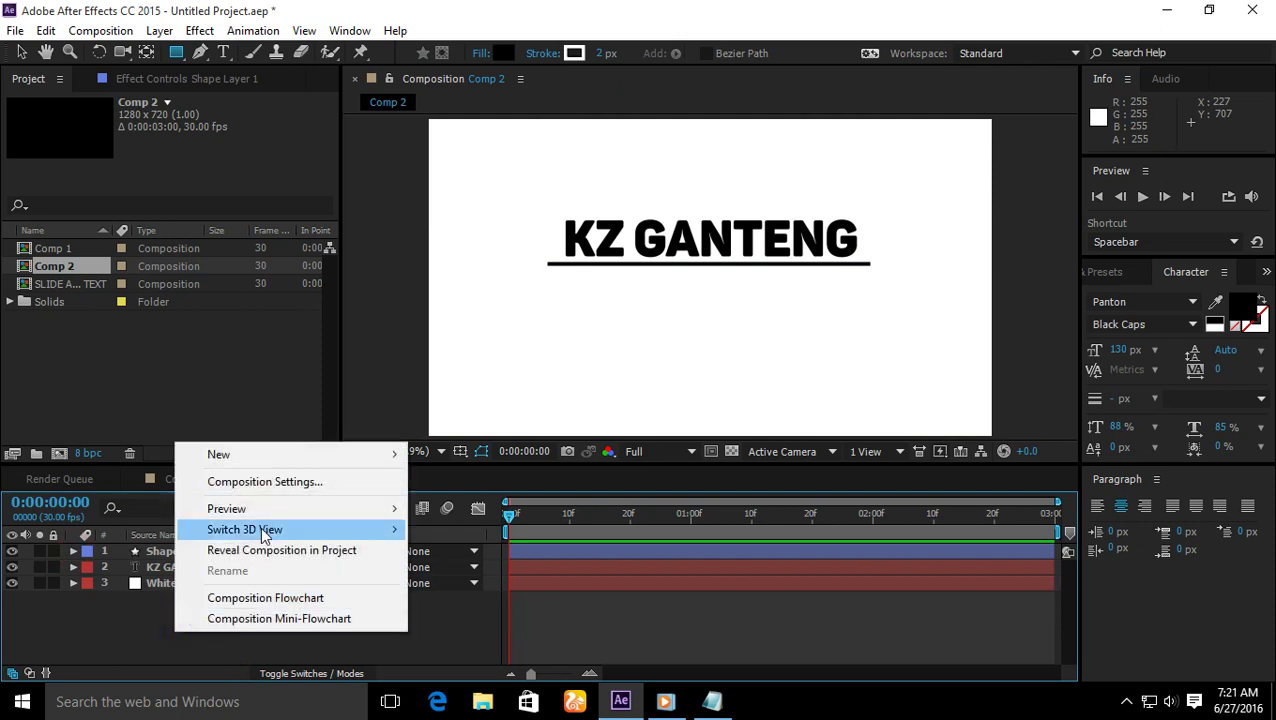
mouse_move(362, 458)
click(463, 485)
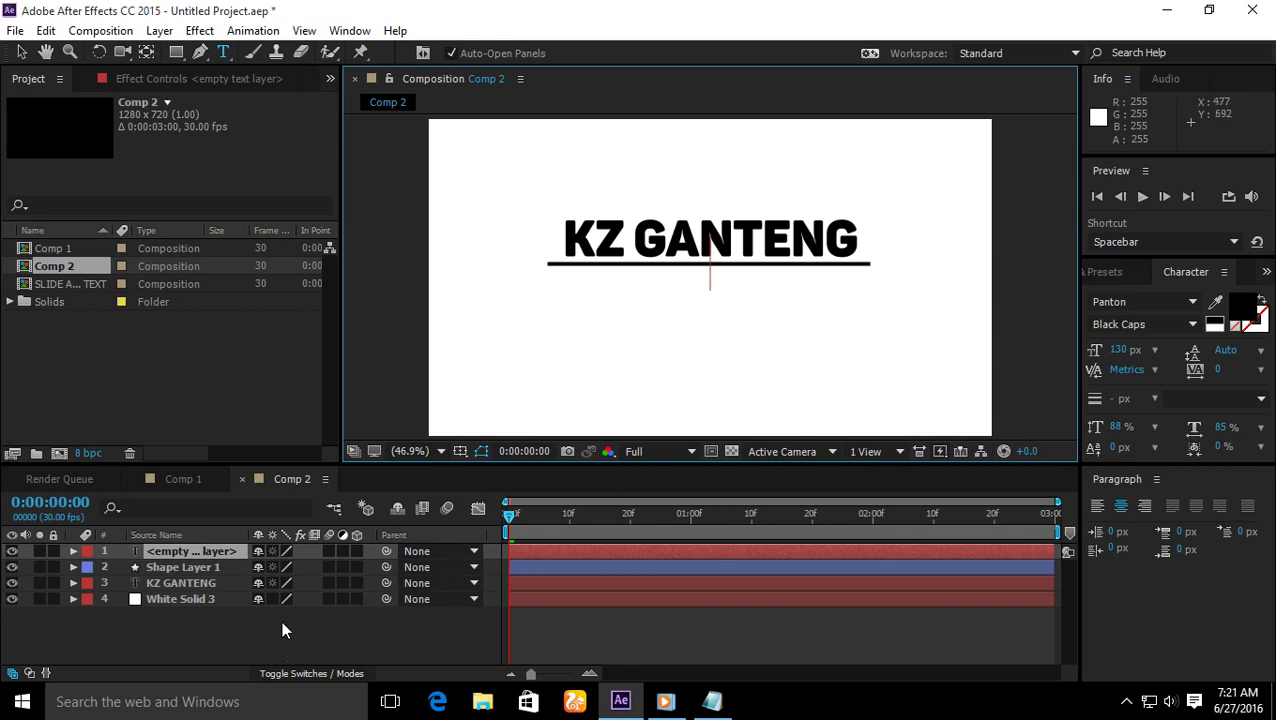
text(SLIDE)
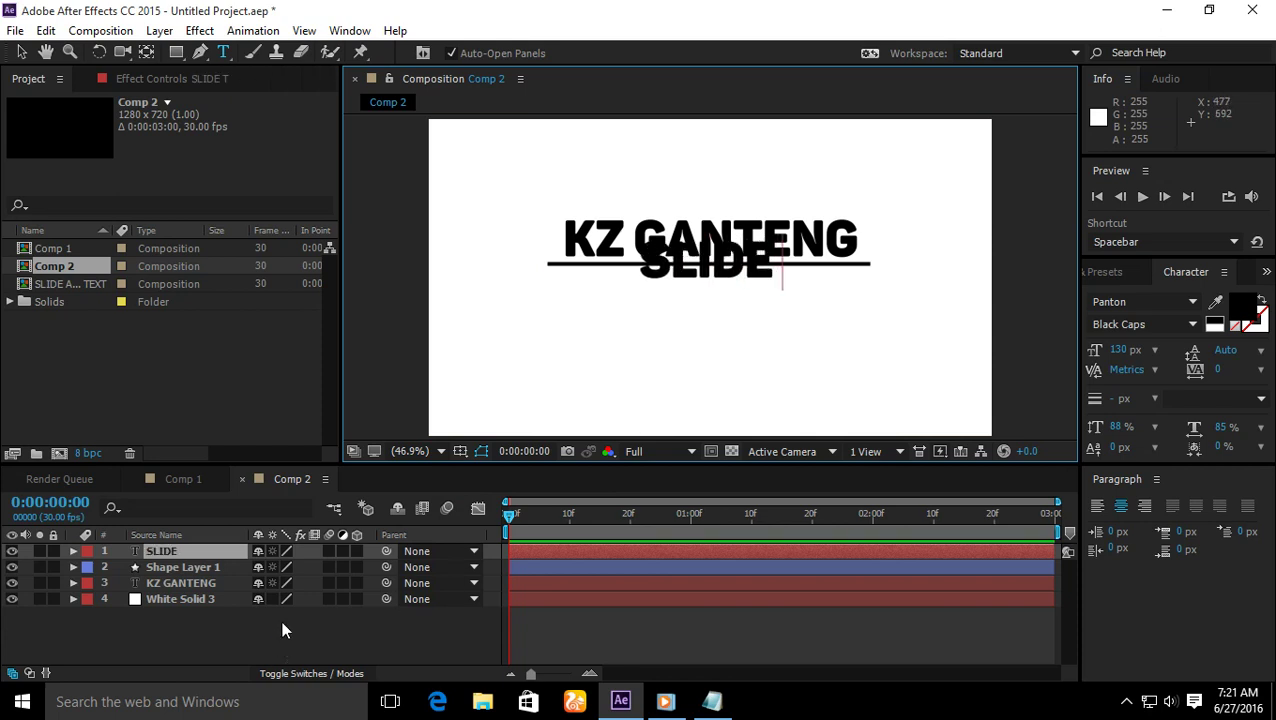
text( TEXT)
click(281, 620)
Step: Move the SLIDE TEXT layer down to just below the black line and nudge it slightly left to centre it
click(178, 558)
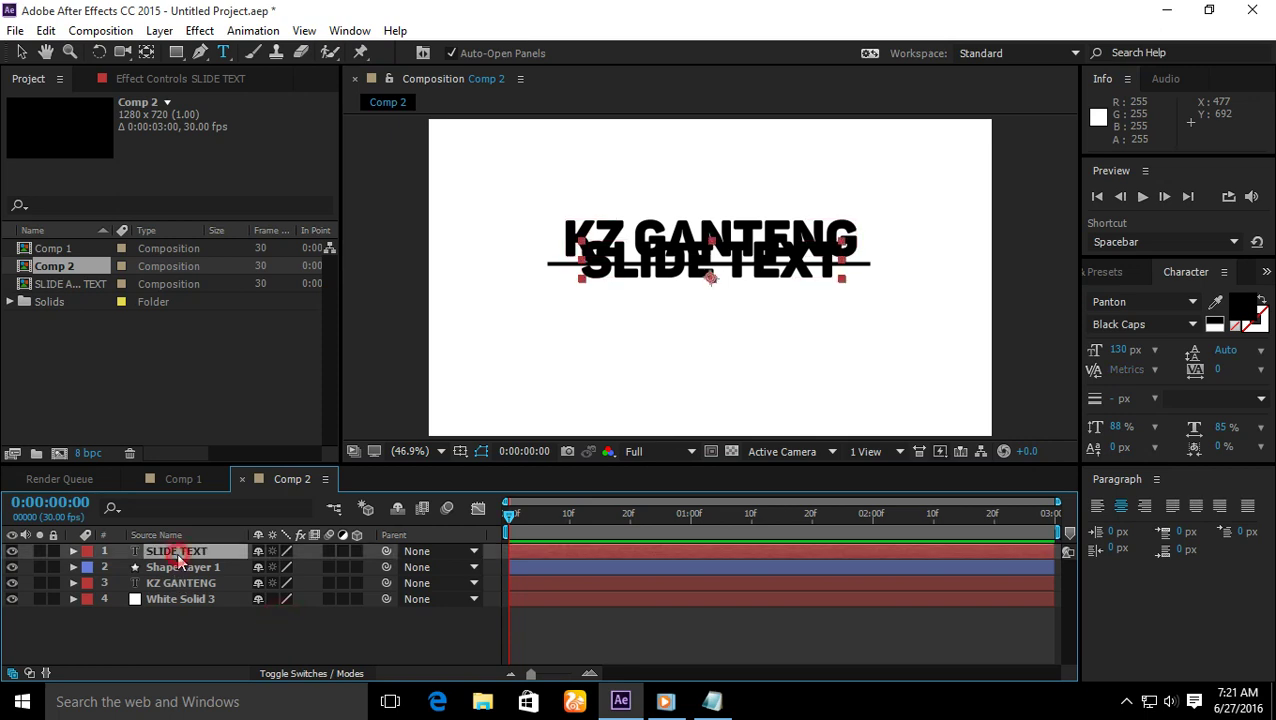
key(Return)
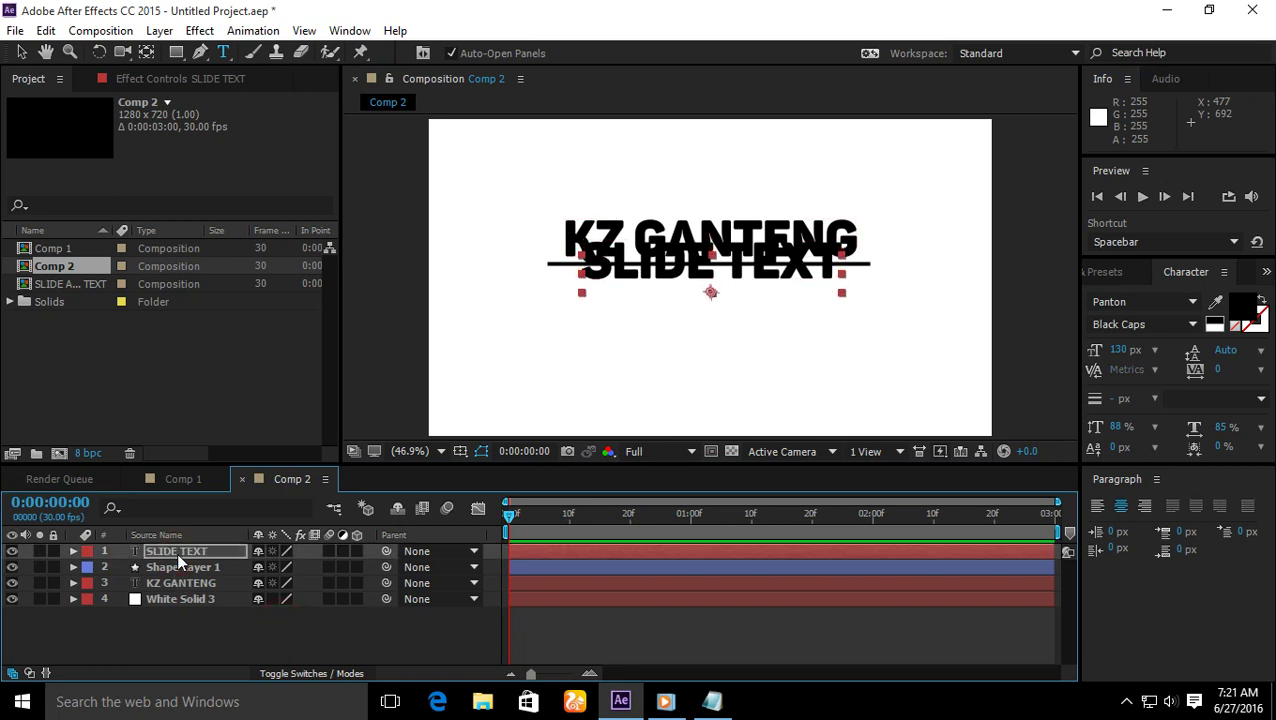
key(Down)
key(Down)
key(Down)
key(Down)
key(Down)
key(Down)
key(Down)
key(Down)
key(Down)
key(Down)
key(Down)
key(Down)
key(Down)
key(Down)
key(Down)
key(Down)
key(Down)
key(Down)
key(Down)
key(Down)
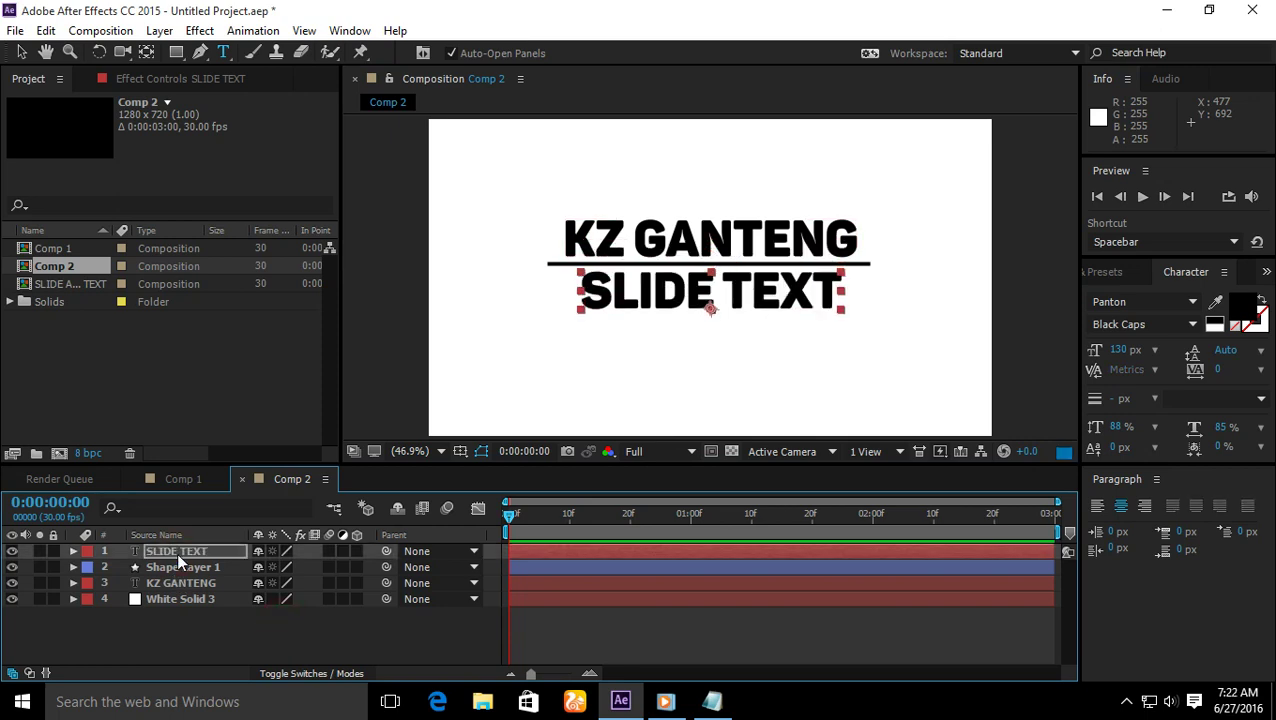
key(Left)
key(Left)
key(Left)
key(Left)
key(Left)
key(Left)
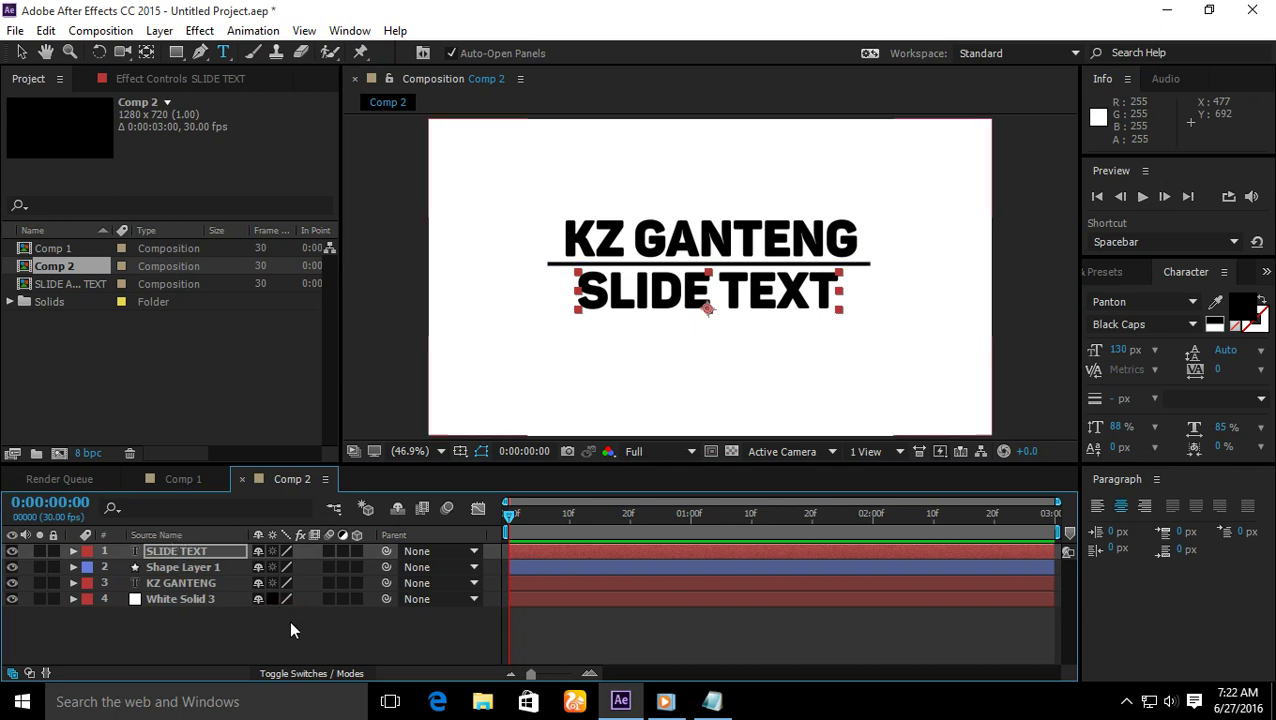
click(271, 618)
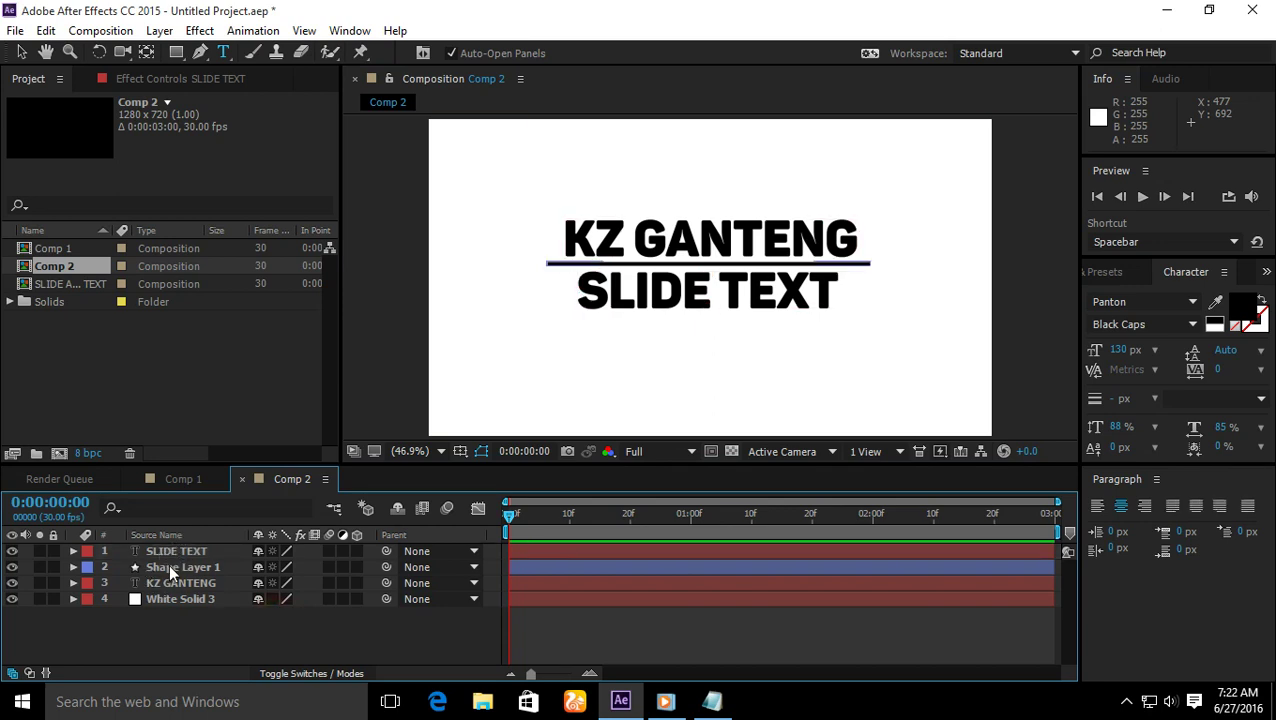
click(168, 566)
click(349, 643)
Step: Switch to Notepad, write the note KITA MASK TEKS NYA, clear it and return to After Effects
click(712, 701)
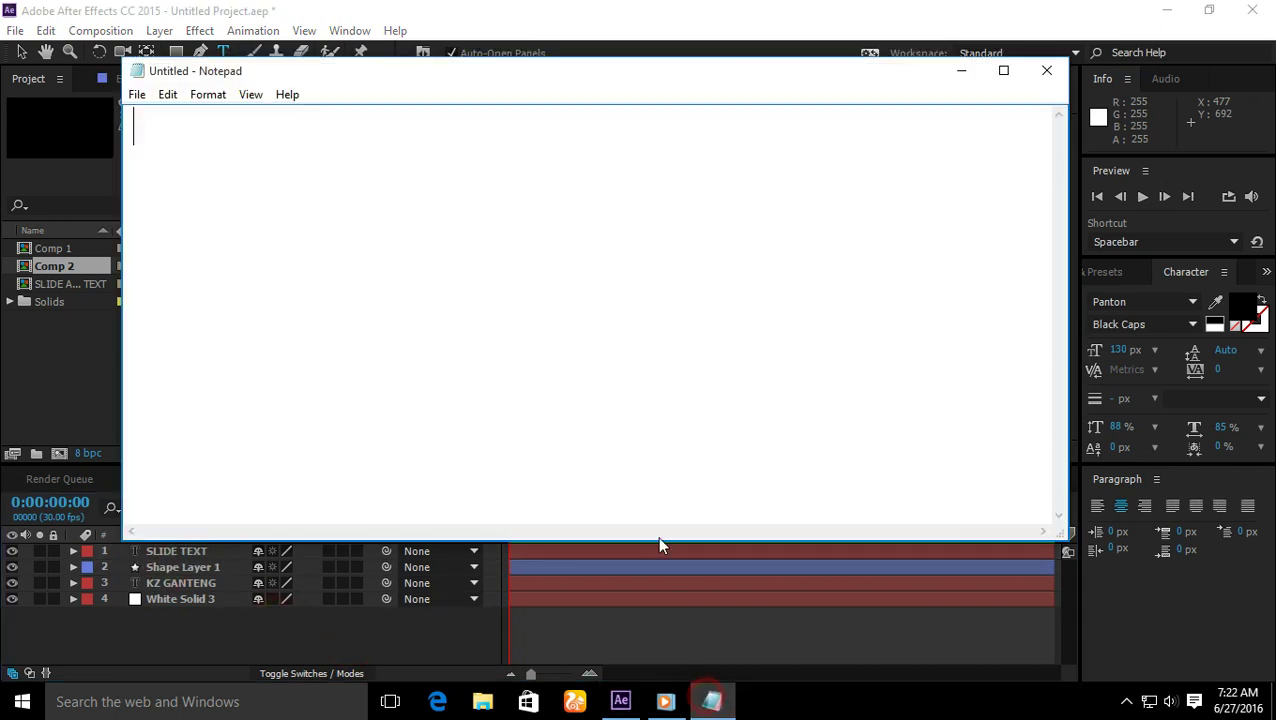
click(644, 364)
text(KI)
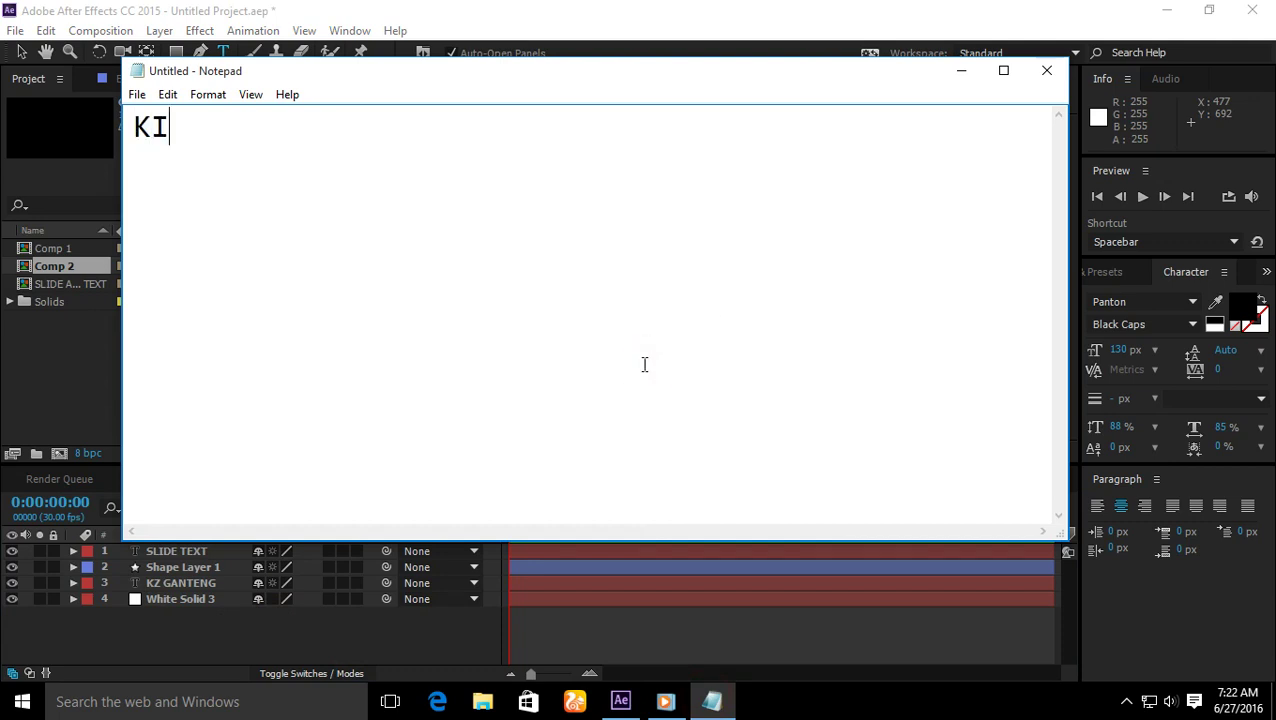
text(TA ANI)
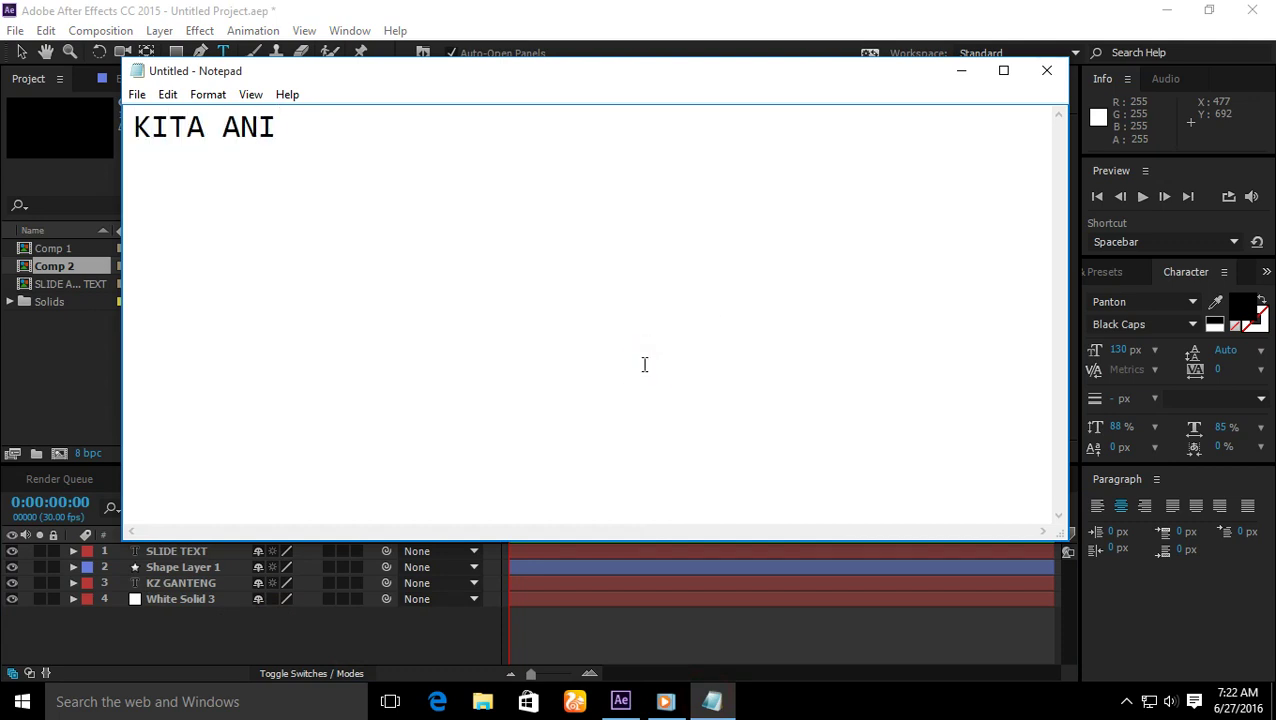
key(BackSpace)
key(BackSpace)
key(BackSpace)
text(MASK TE)
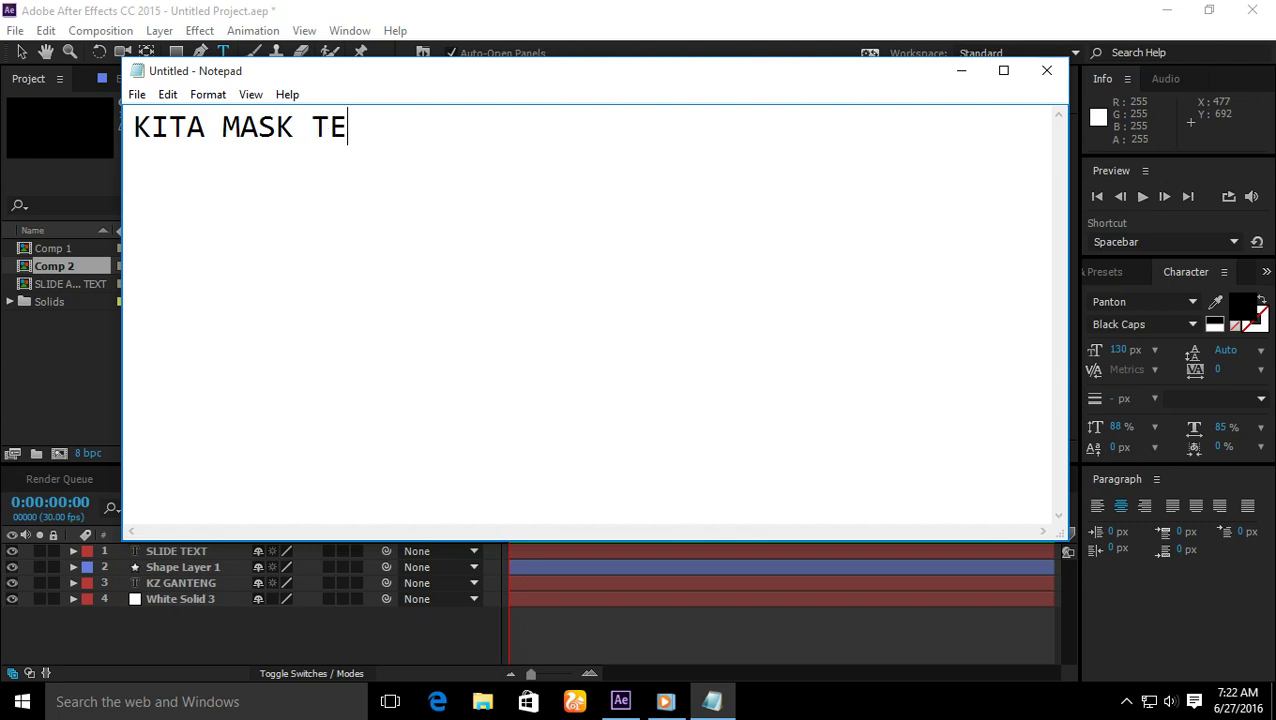
text(K)
text(KS NYA)
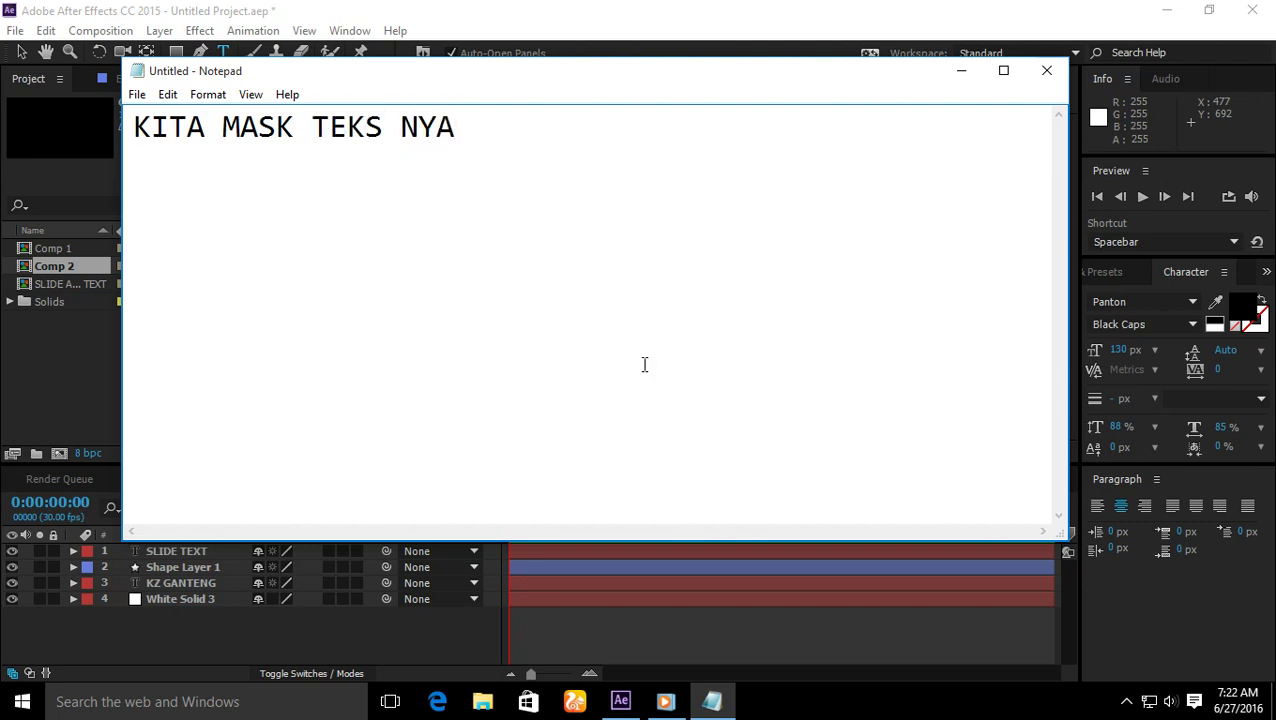
key(ctrl+a)
key(ctrl+x)
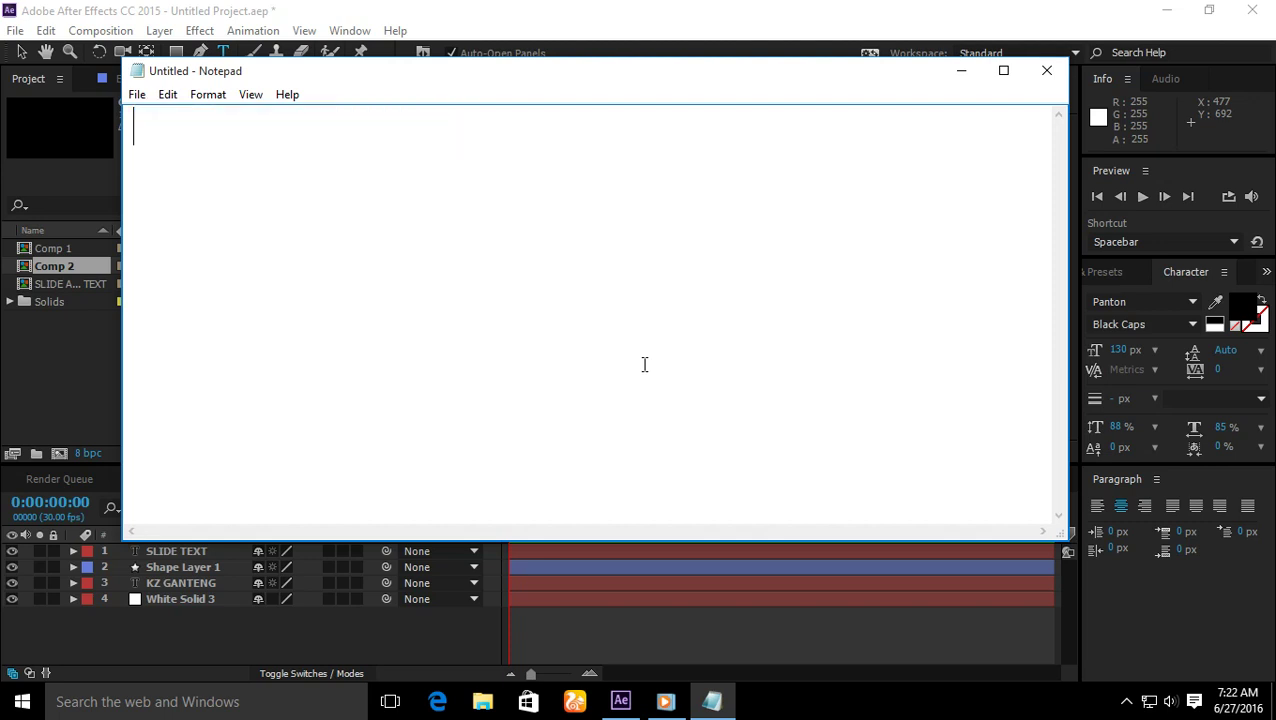
click(421, 652)
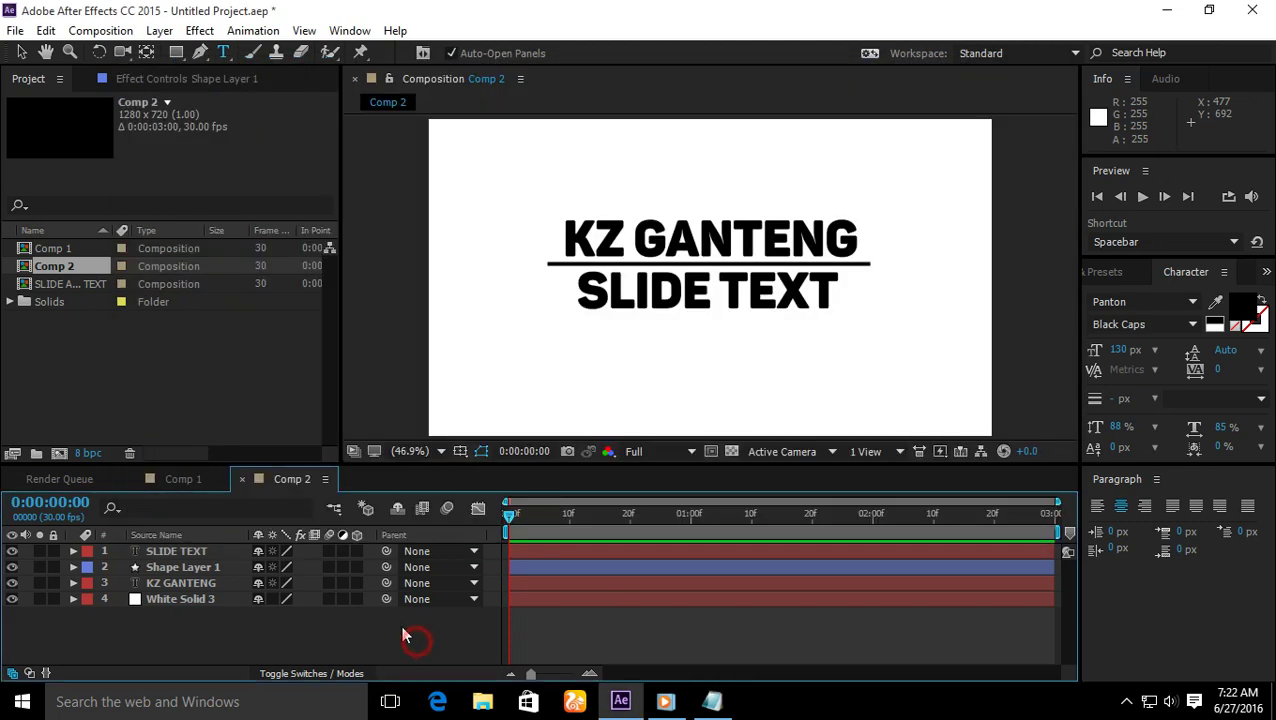
Step: Draw a rectangular mask closely around the text on the KZ GANTENG layer, ending just above the black line, and collapse the mask list
click(184, 583)
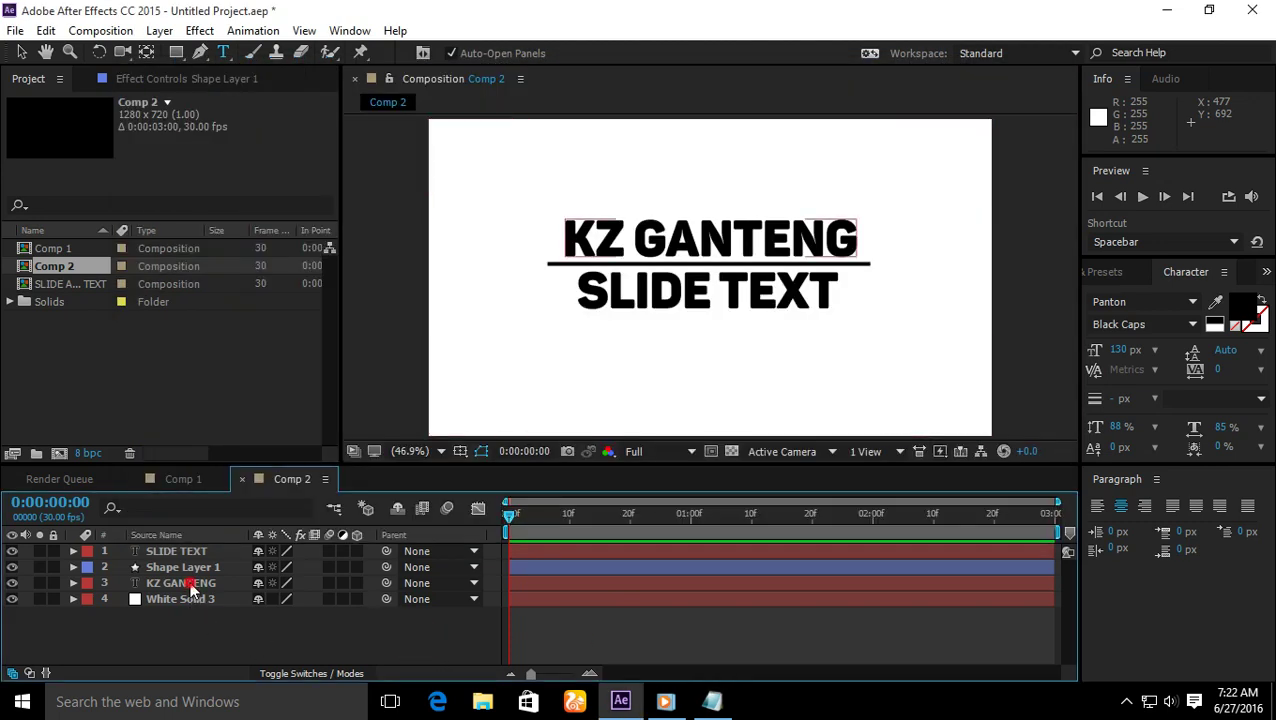
click(178, 51)
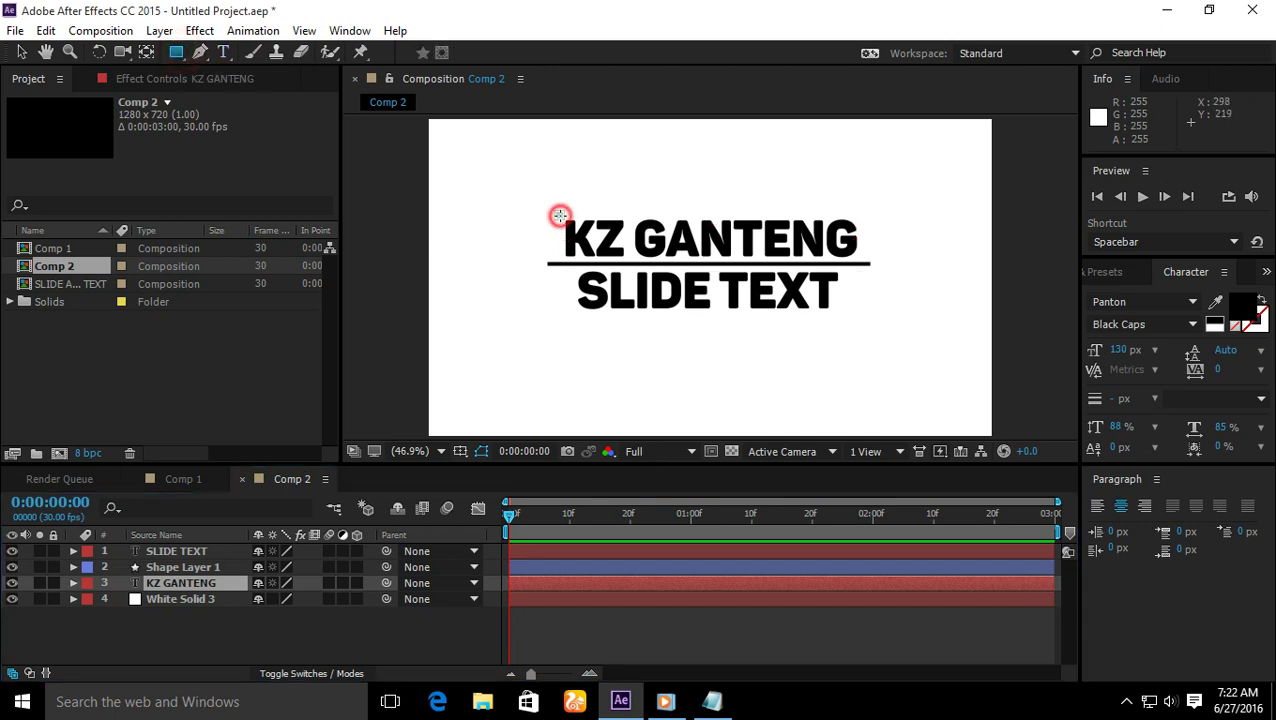
drag(559, 214, 860, 258)
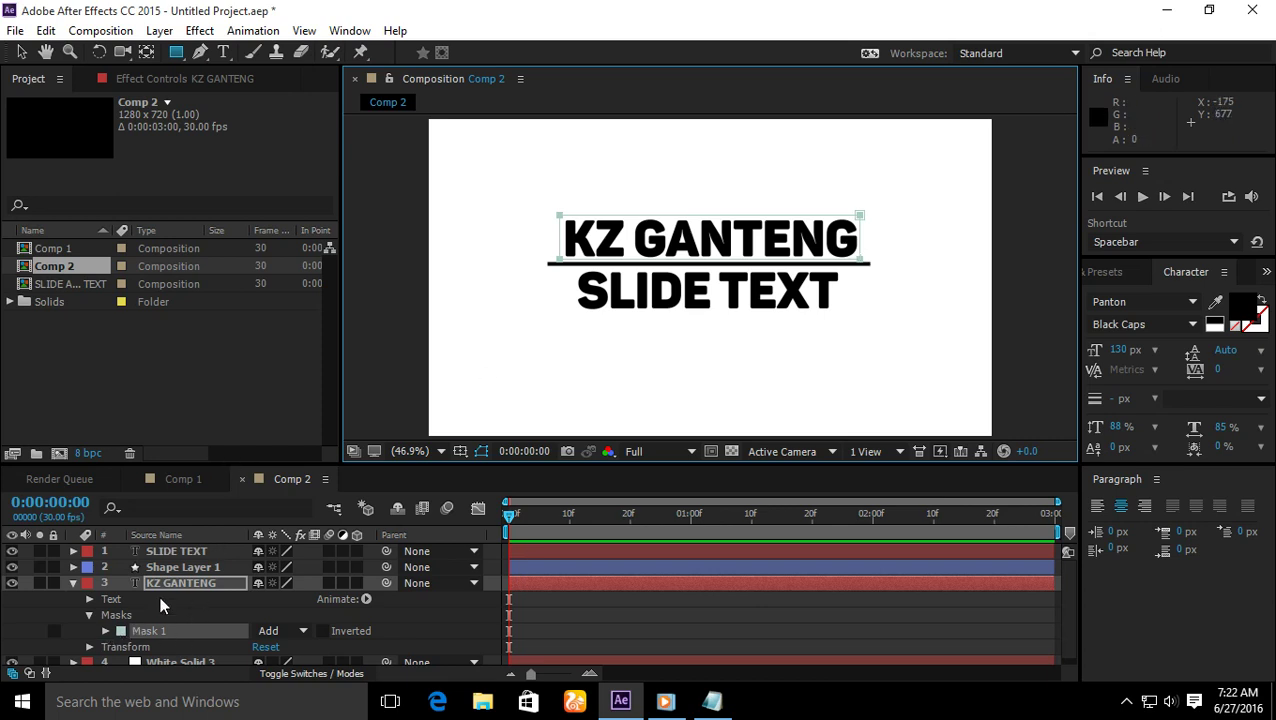
click(89, 614)
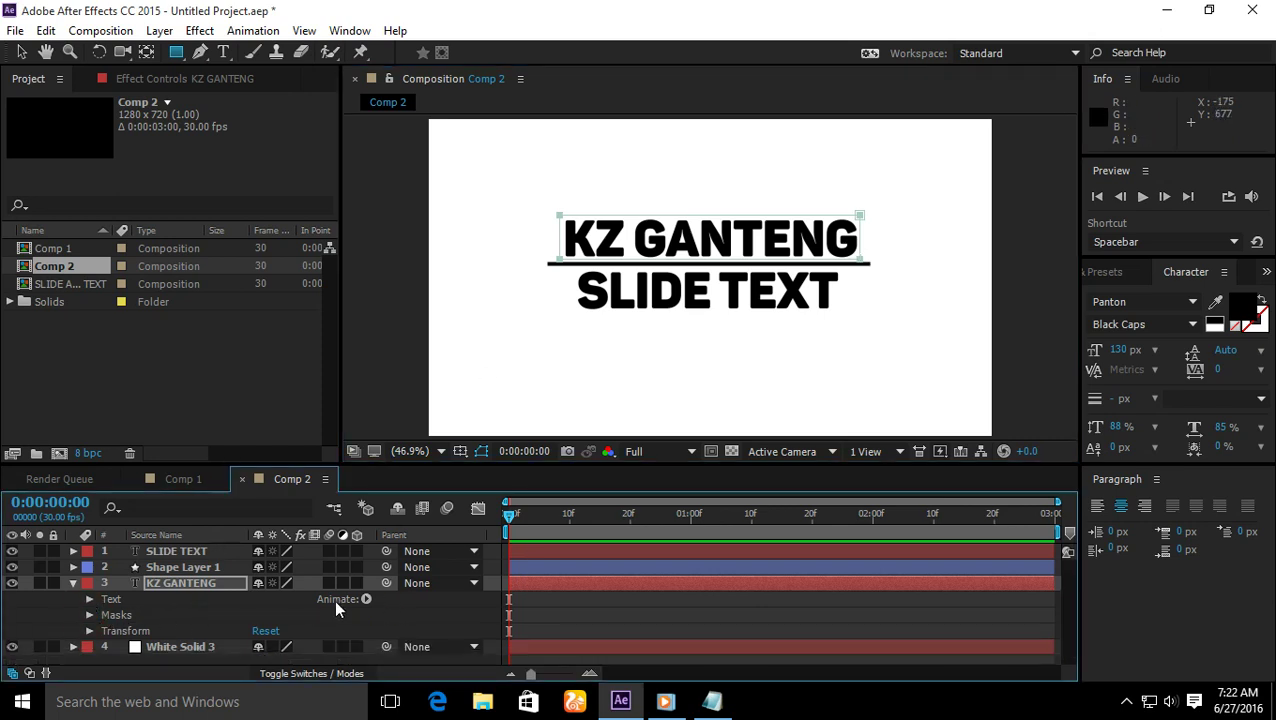
Step: Add a Position text animator to the KZ GANTENG layer and set its position to 0, 95
click(366, 599)
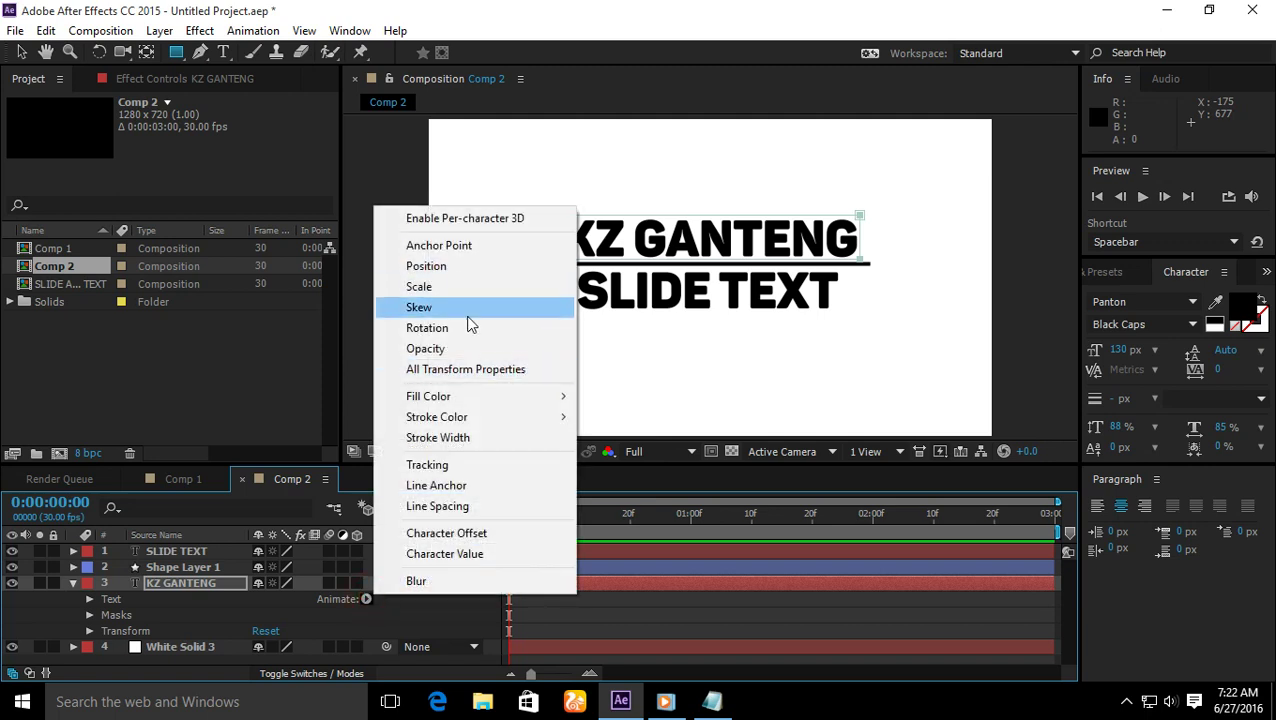
click(448, 267)
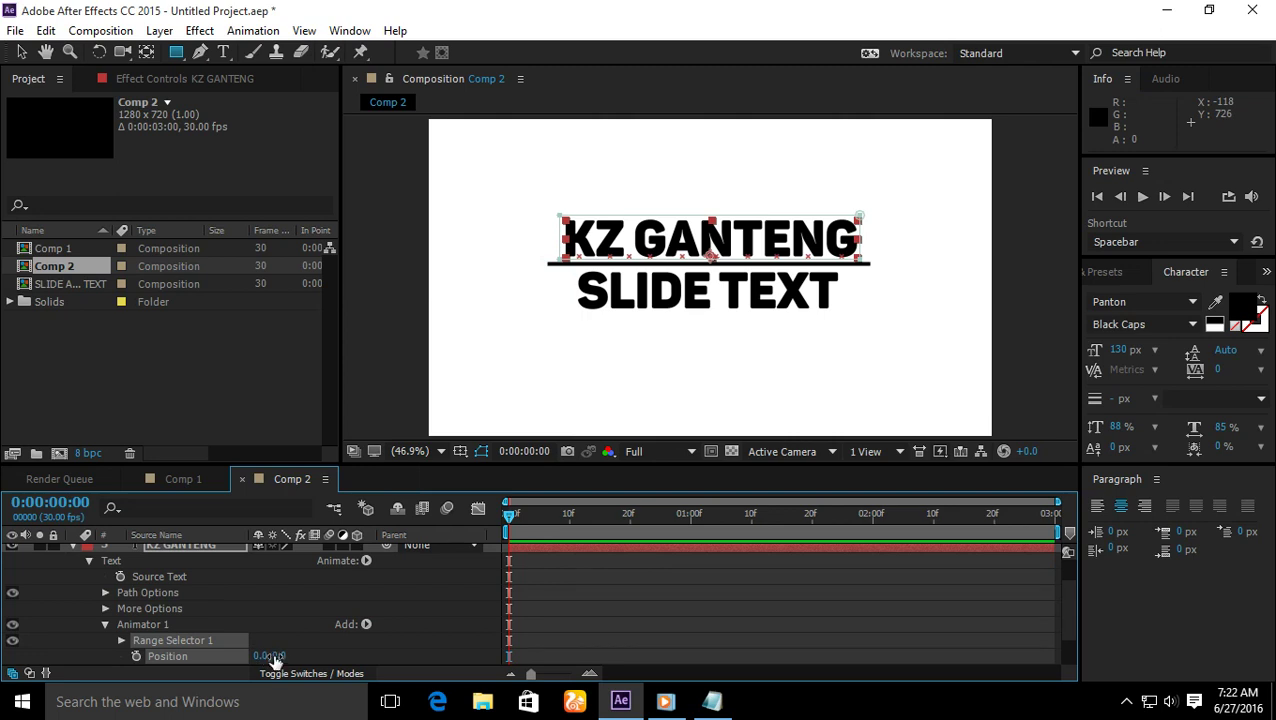
click(276, 656)
text(95)
key(Return)
click(341, 645)
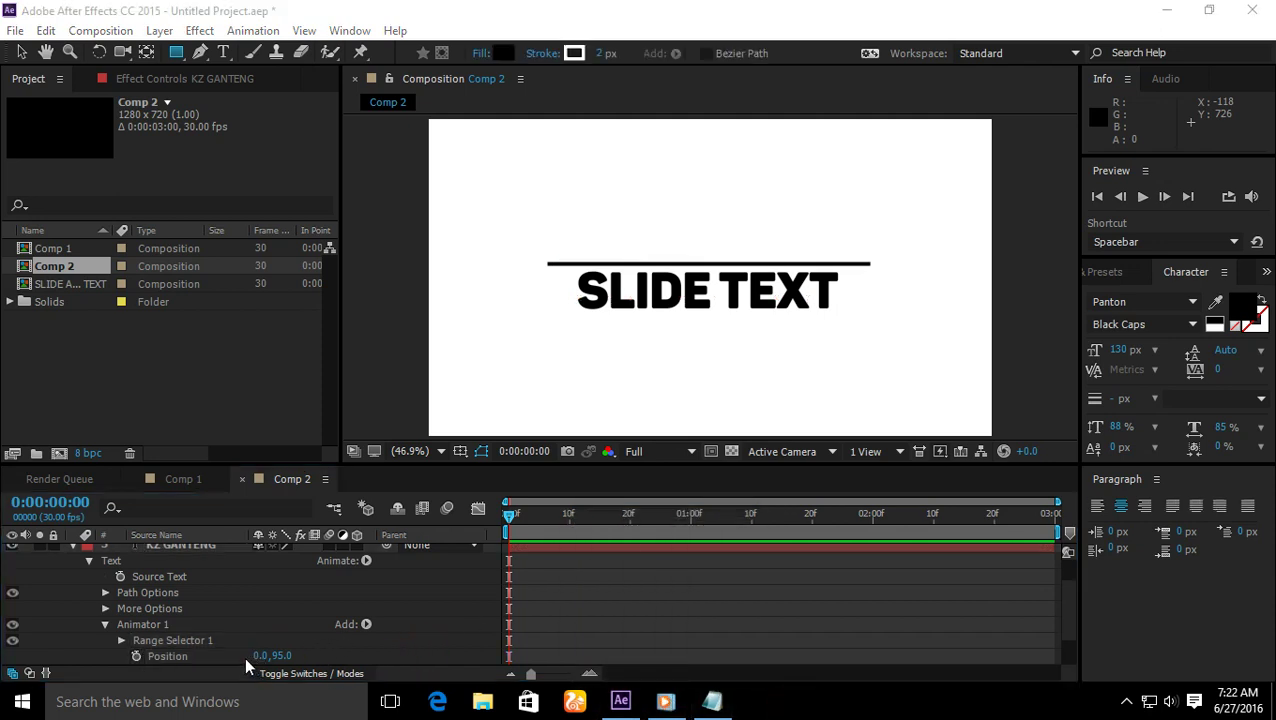
Step: Keyframe the KZ GANTENG animator's position at frame 4, set it to 0, 0 at frame 23, and collapse the layer
drag(537, 515, 534, 515)
click(139, 656)
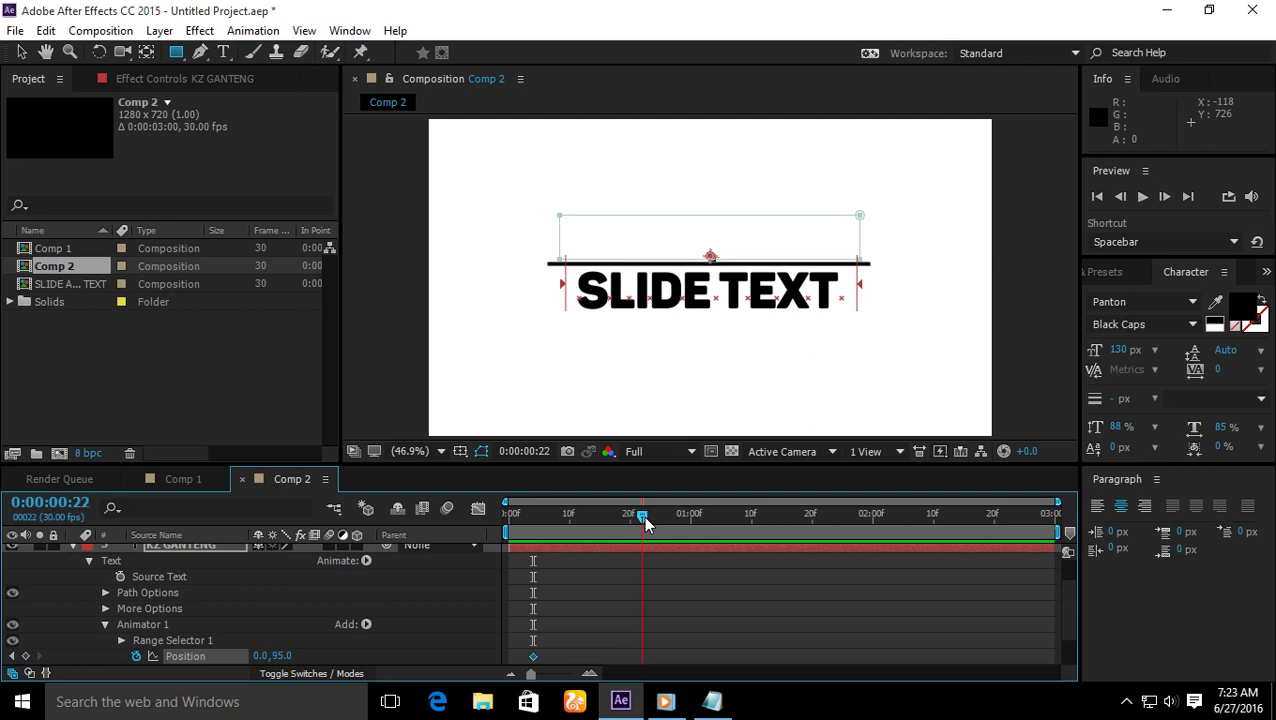
drag(643, 522, 649, 520)
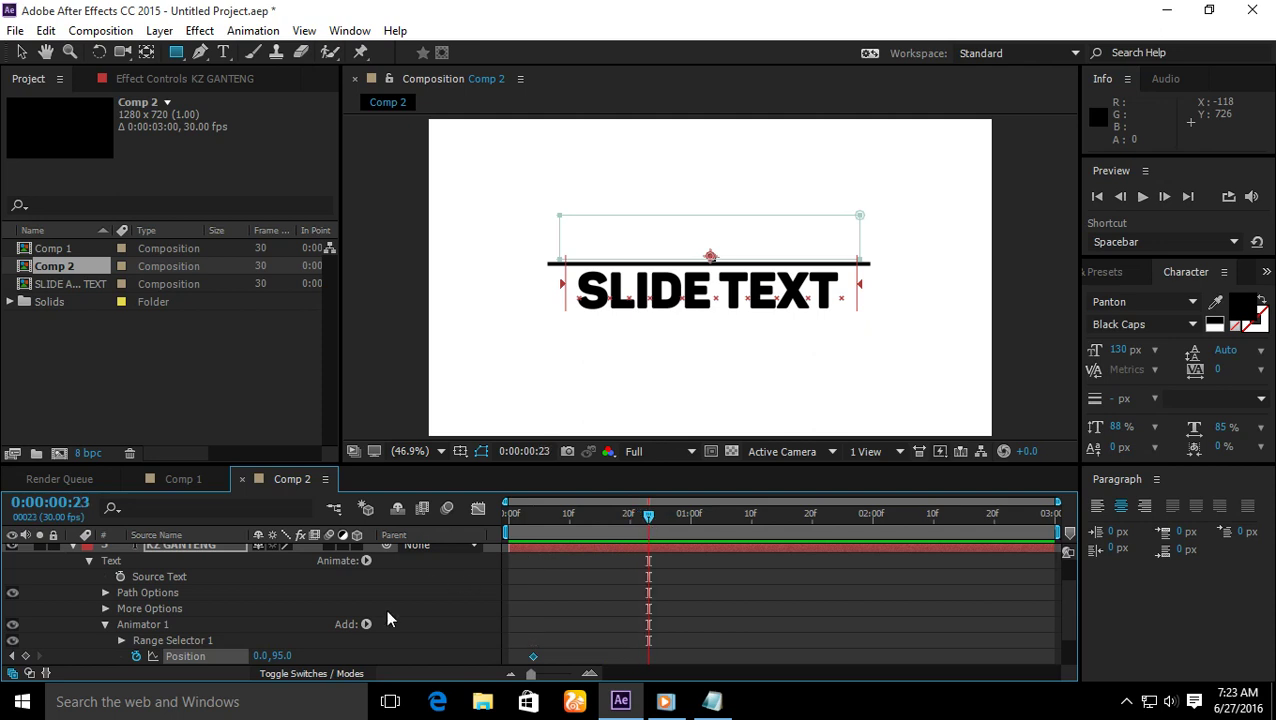
click(289, 657)
text(0)
key(Return)
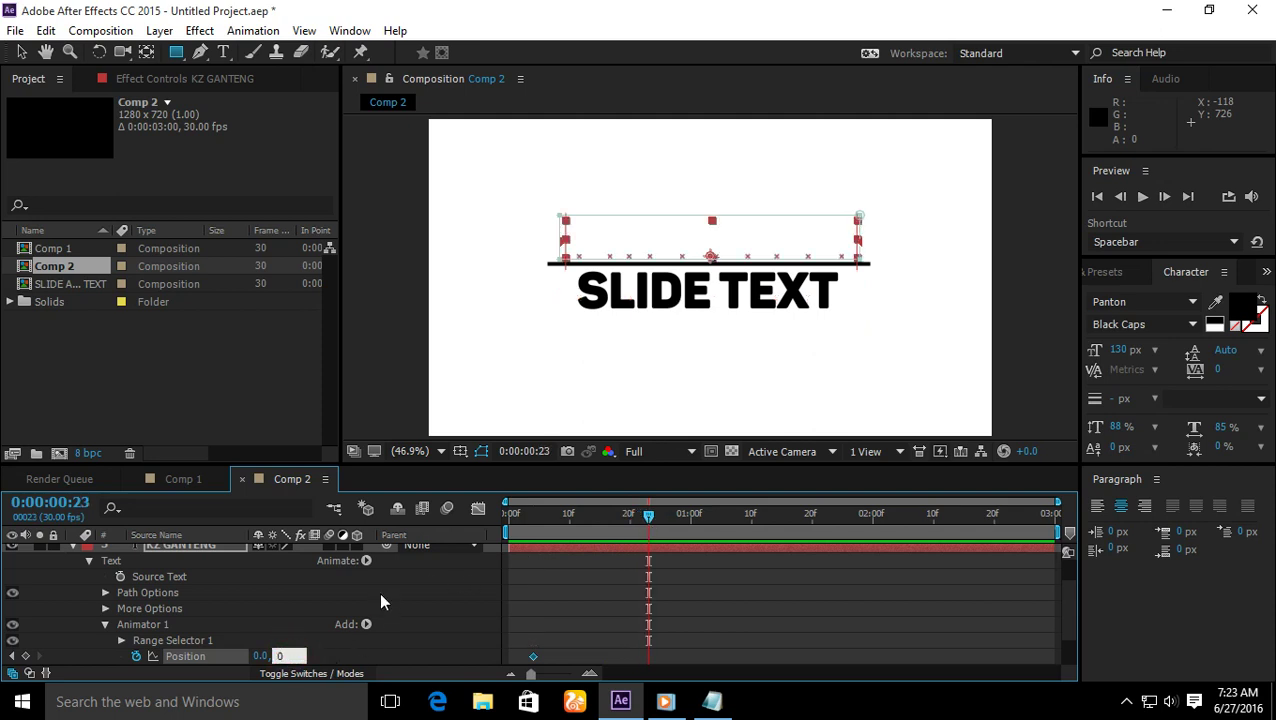
click(74, 550)
Step: Trim the start of the SLIDE TEXT layer to about frame 27 and return the playhead to frame 0
drag(645, 526, 698, 520)
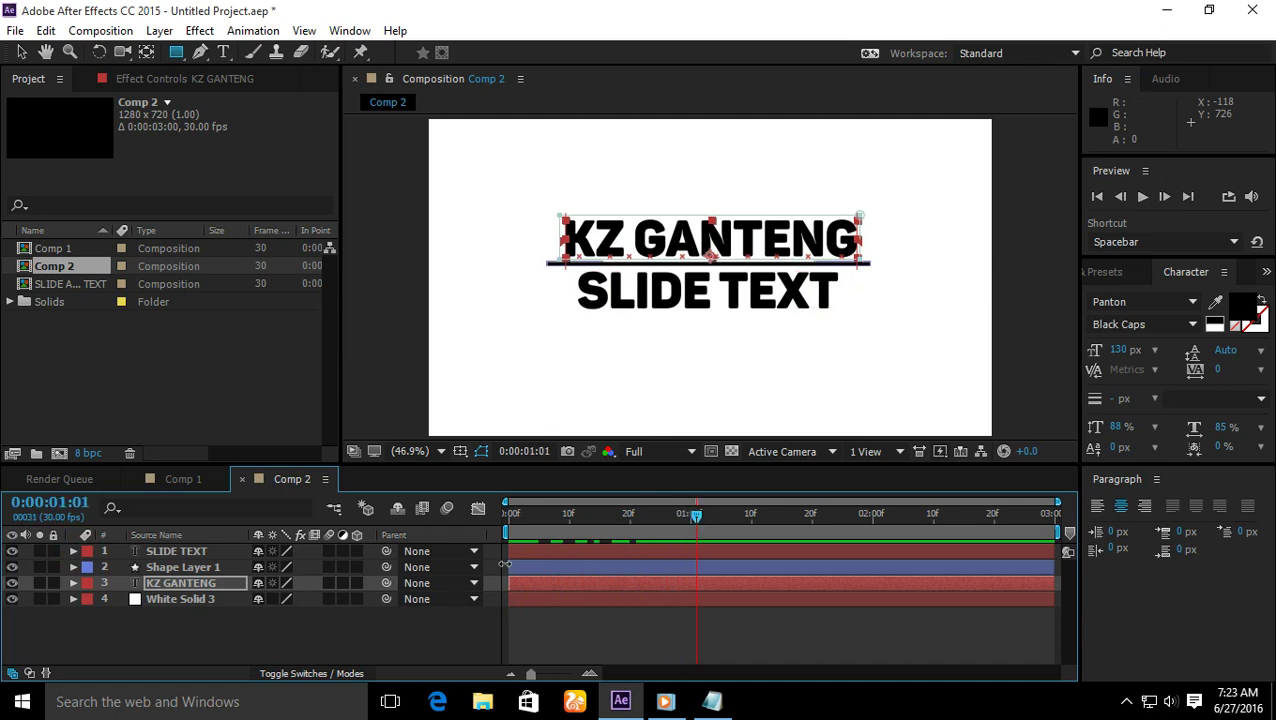
drag(507, 550, 486, 531)
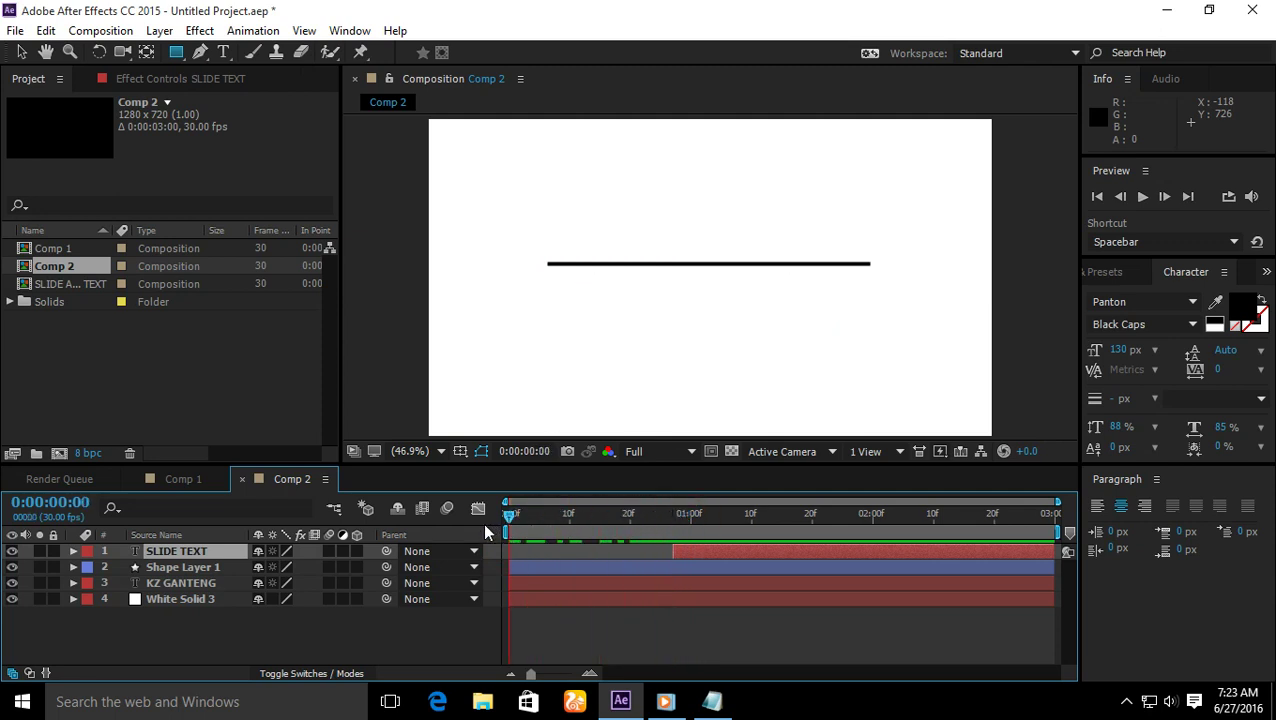
Step: Unlink the scale proportions of the black line's shape layer and set its horizontal scale to 0% at frame 4, keeping vertical at 100%
click(533, 567)
click(73, 567)
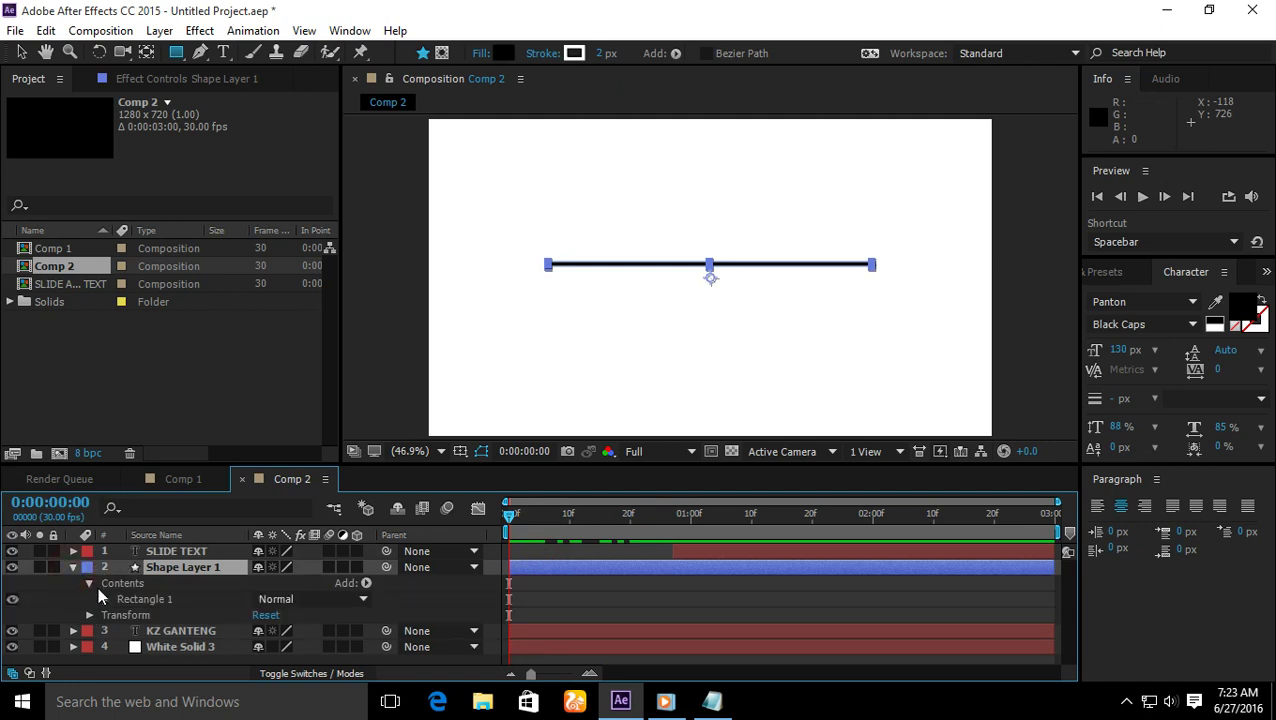
click(89, 583)
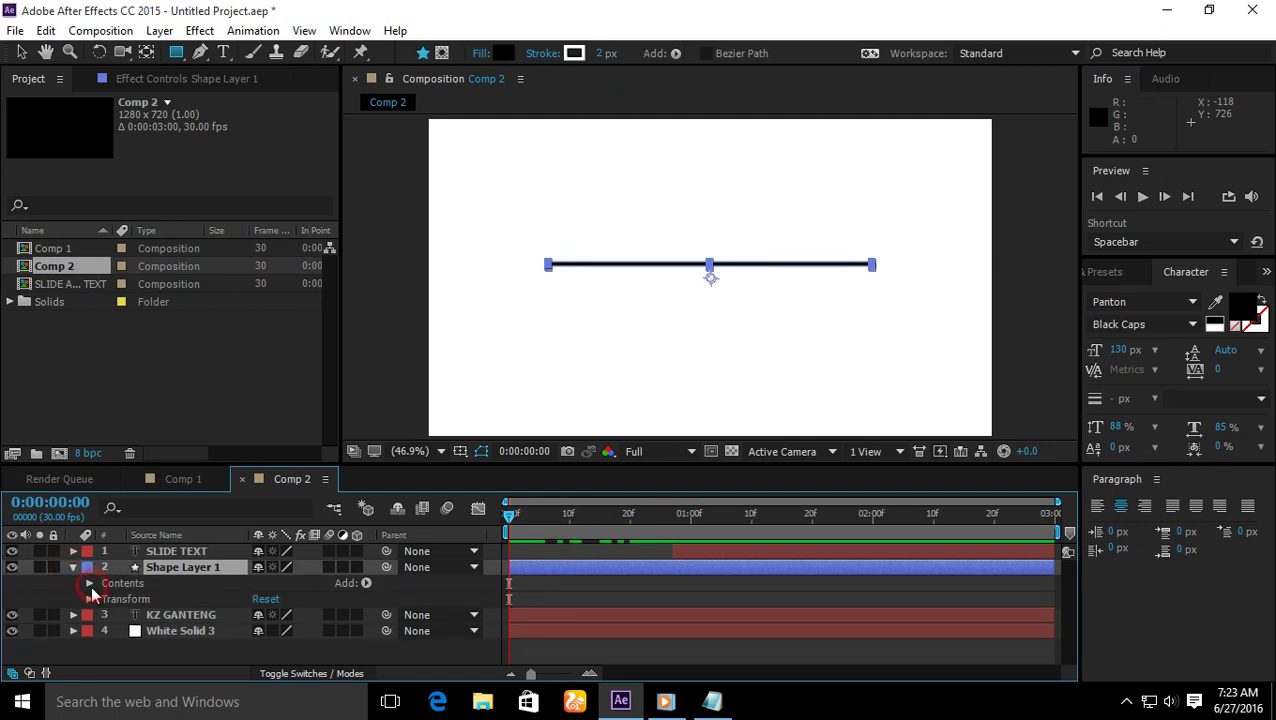
click(89, 599)
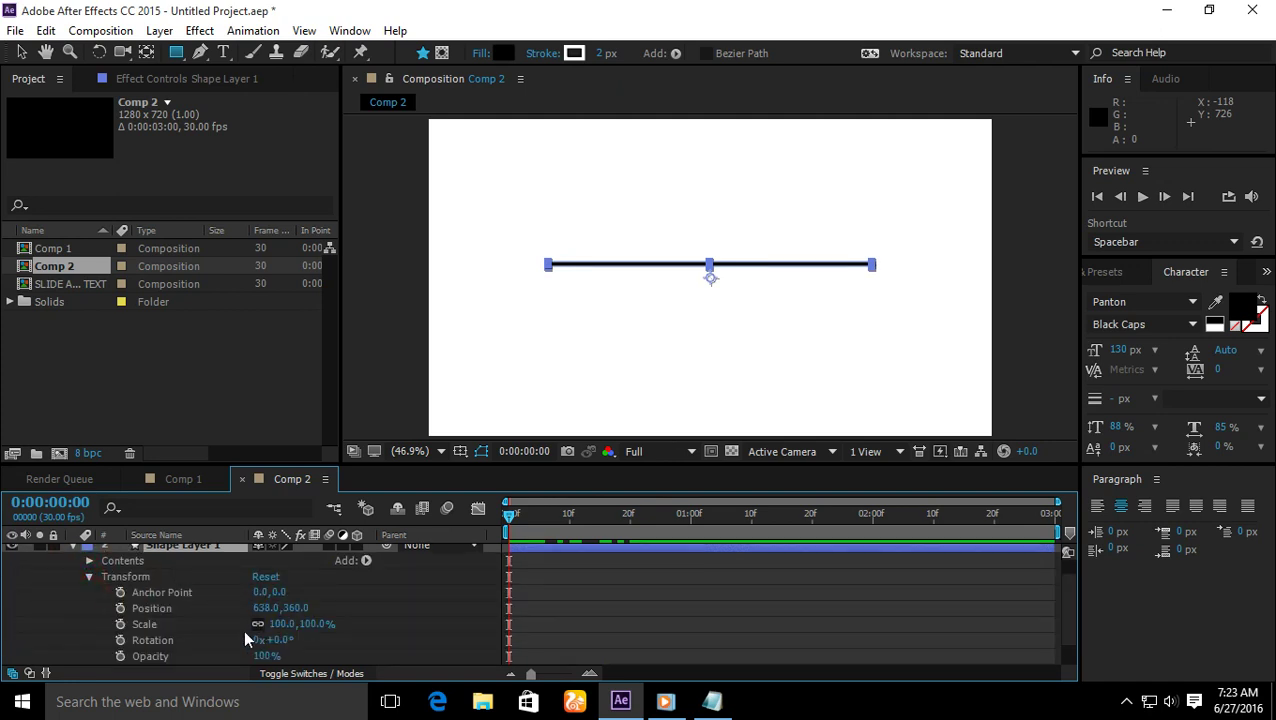
click(258, 625)
drag(511, 516, 535, 528)
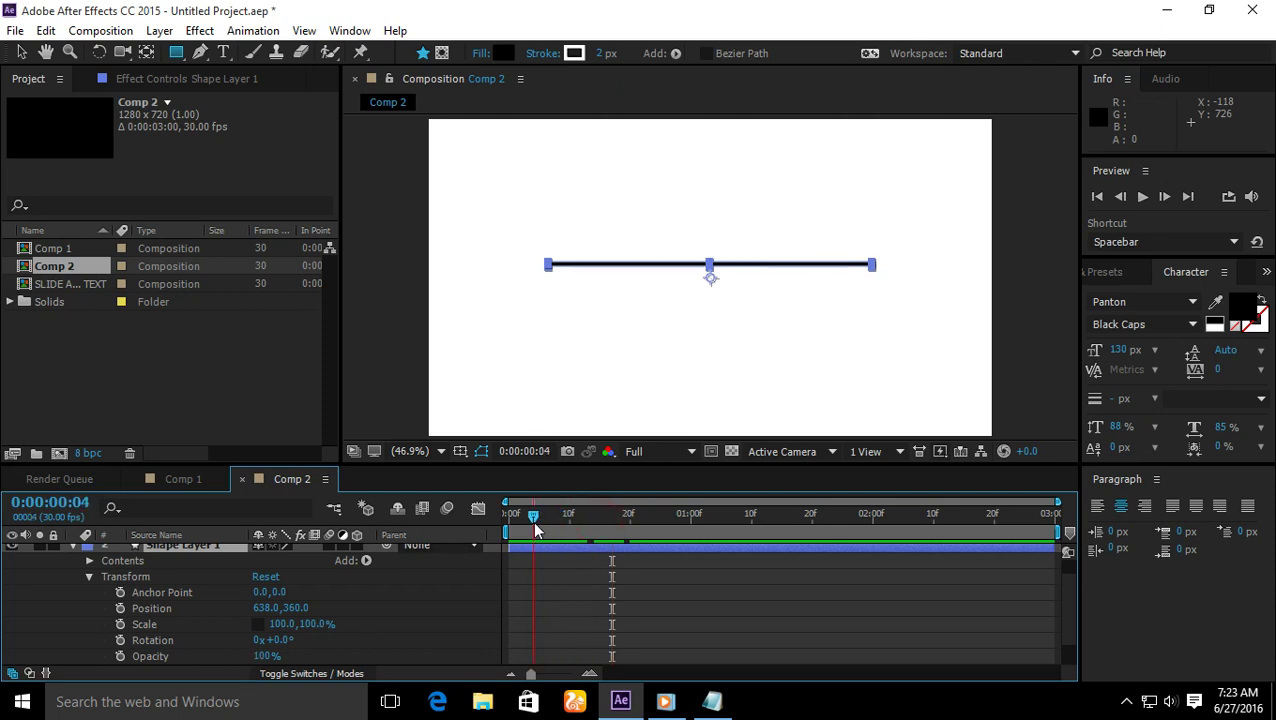
click(314, 625)
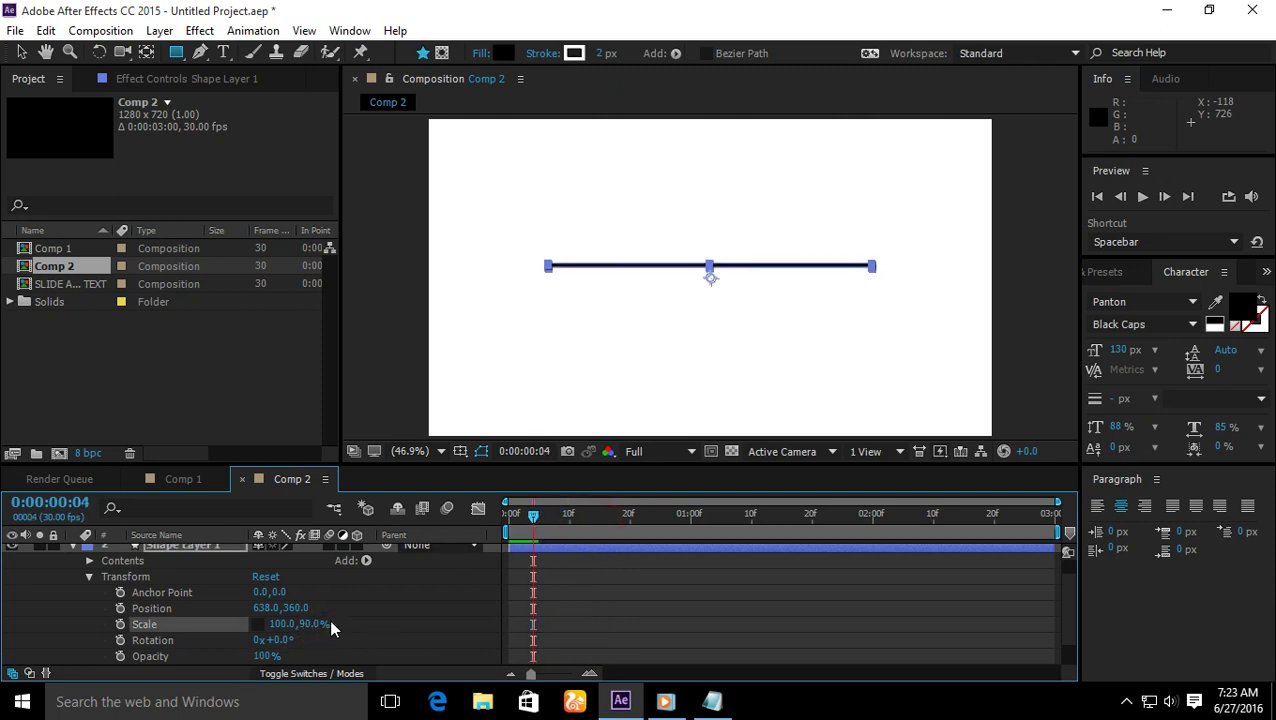
drag(291, 628, 285, 624)
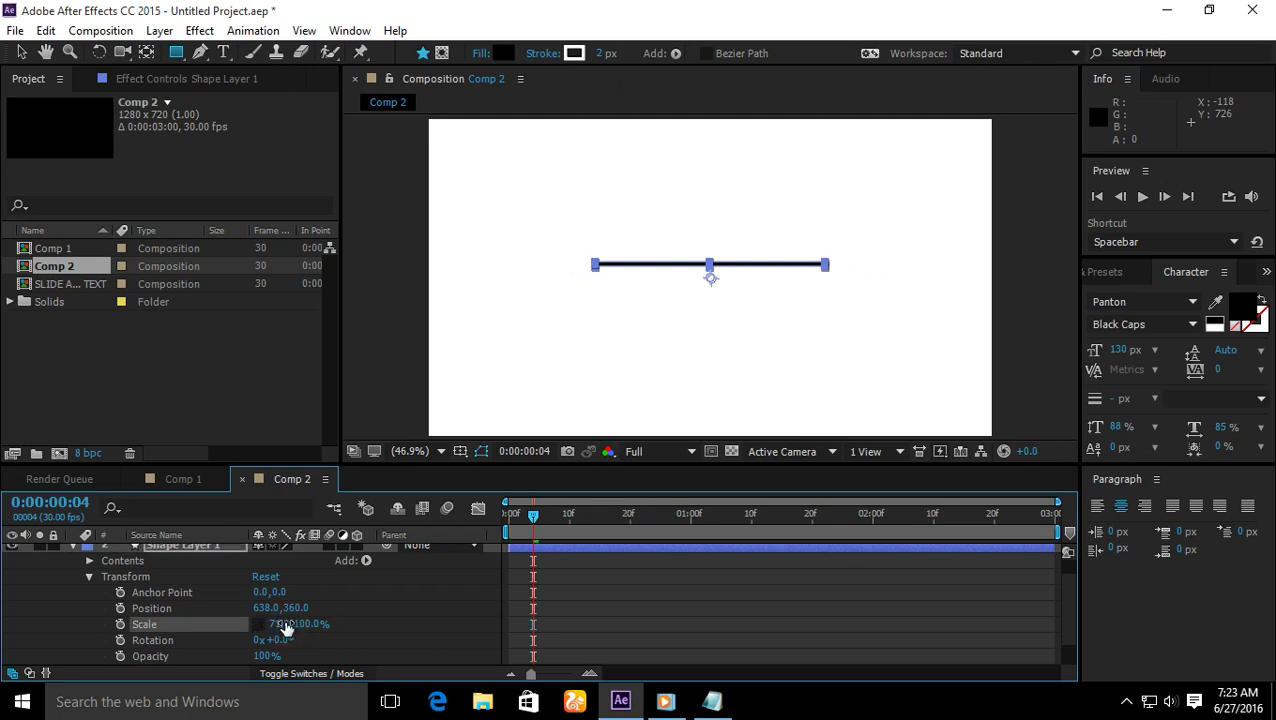
click(285, 624)
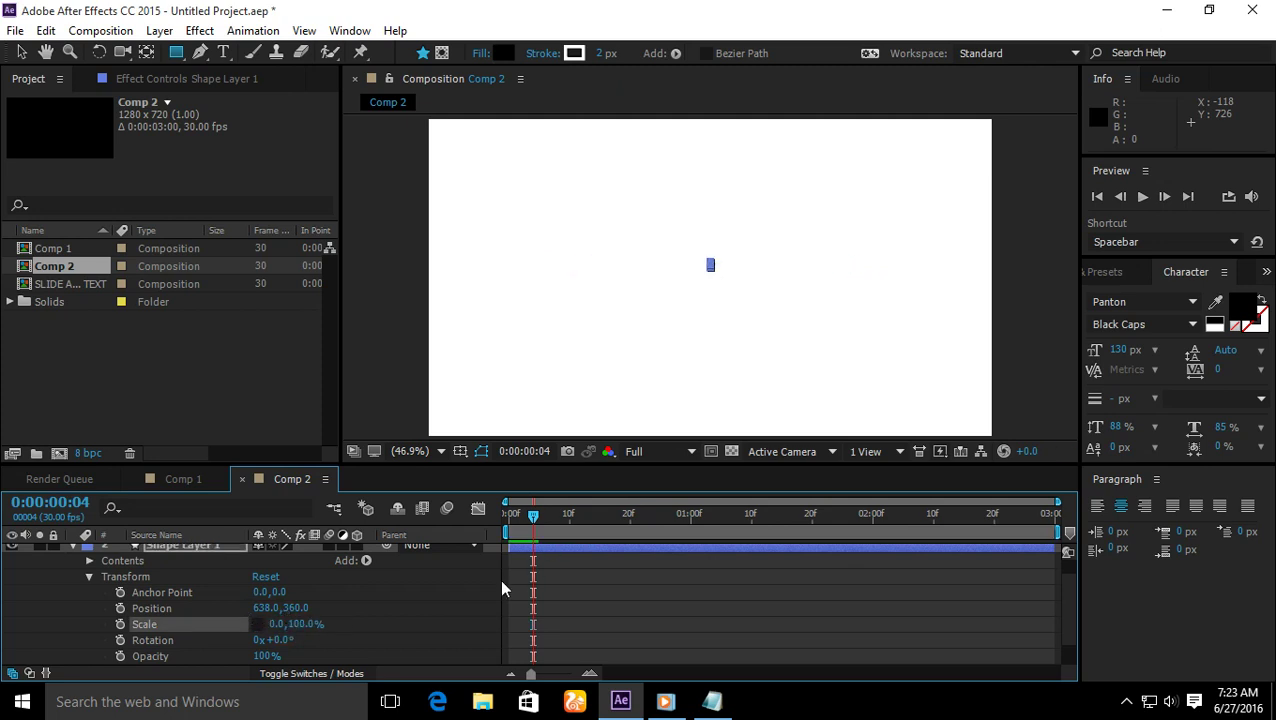
Step: Keyframe the line's scale from frame 4, set its horizontal scale to 100% at frame 25, and return the playhead to frame 2
drag(560, 524, 661, 514)
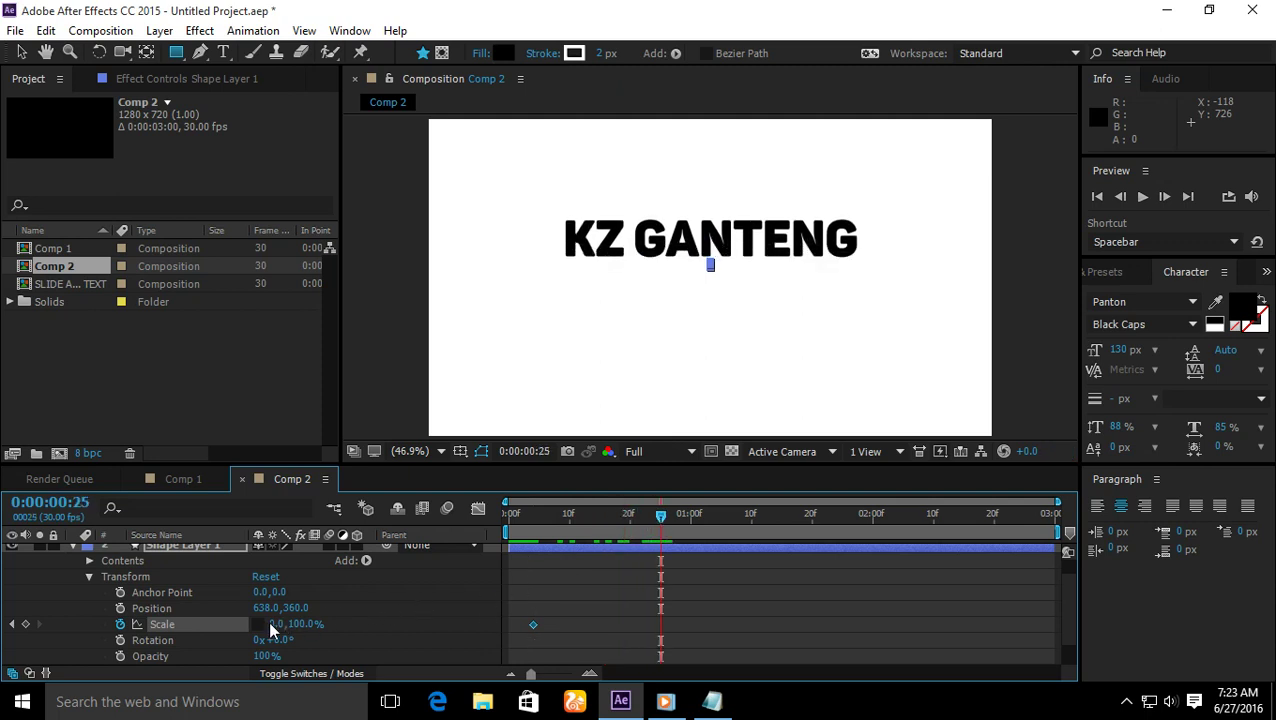
click(274, 624)
text(100)
key(Return)
drag(660, 514, 521, 514)
Step: Switch to Notepad, write the note KITA ATUR GRAPHNYA, clear it and return to After Effects
click(712, 701)
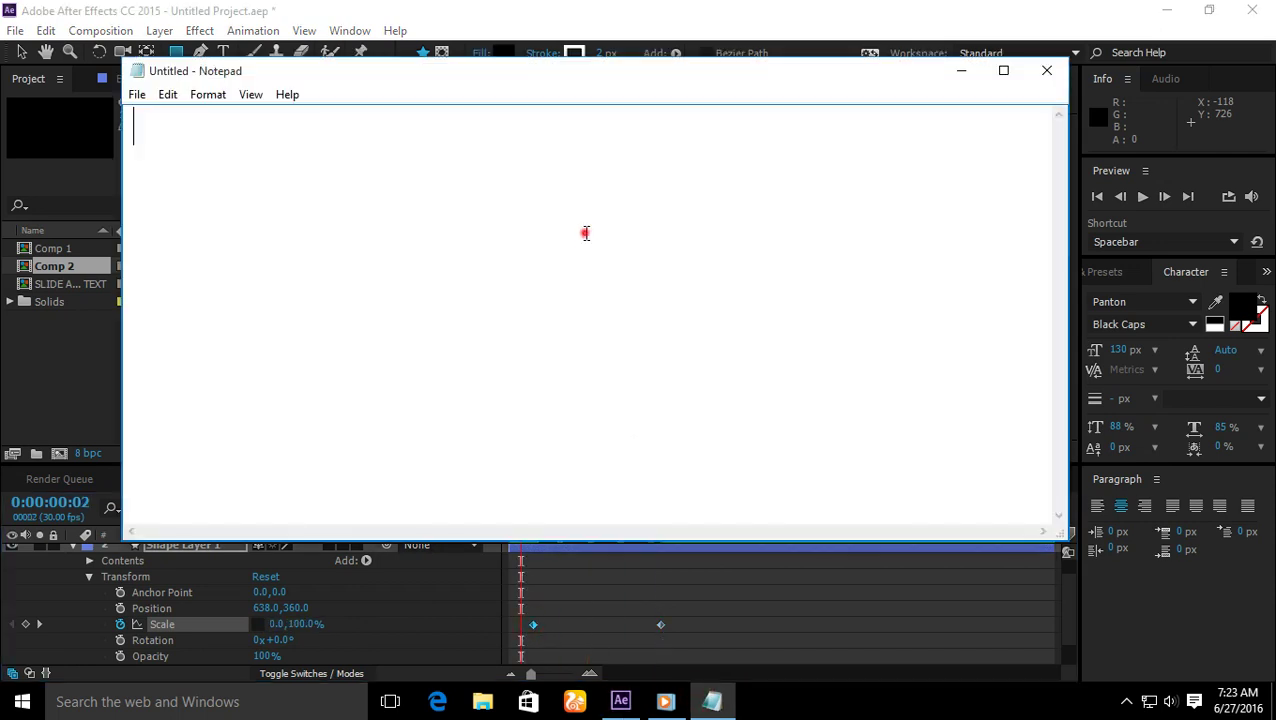
text(KITA ATUR)
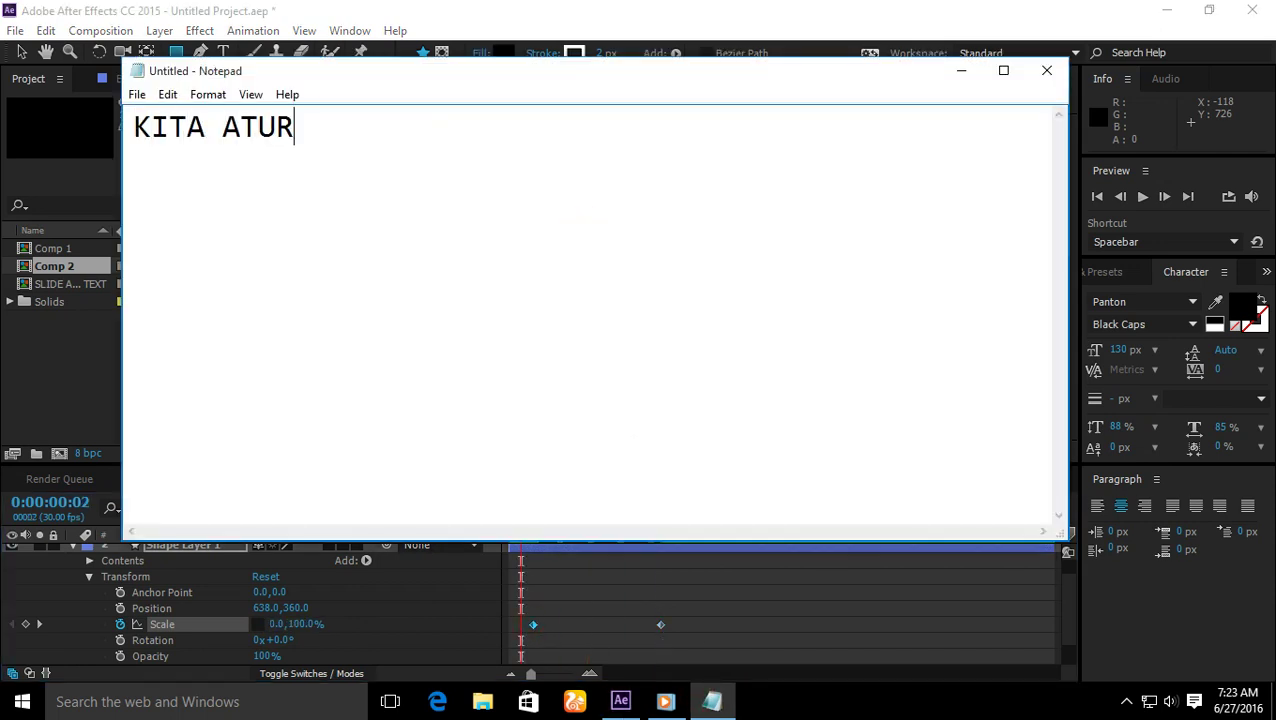
text( GRAPHNYA)
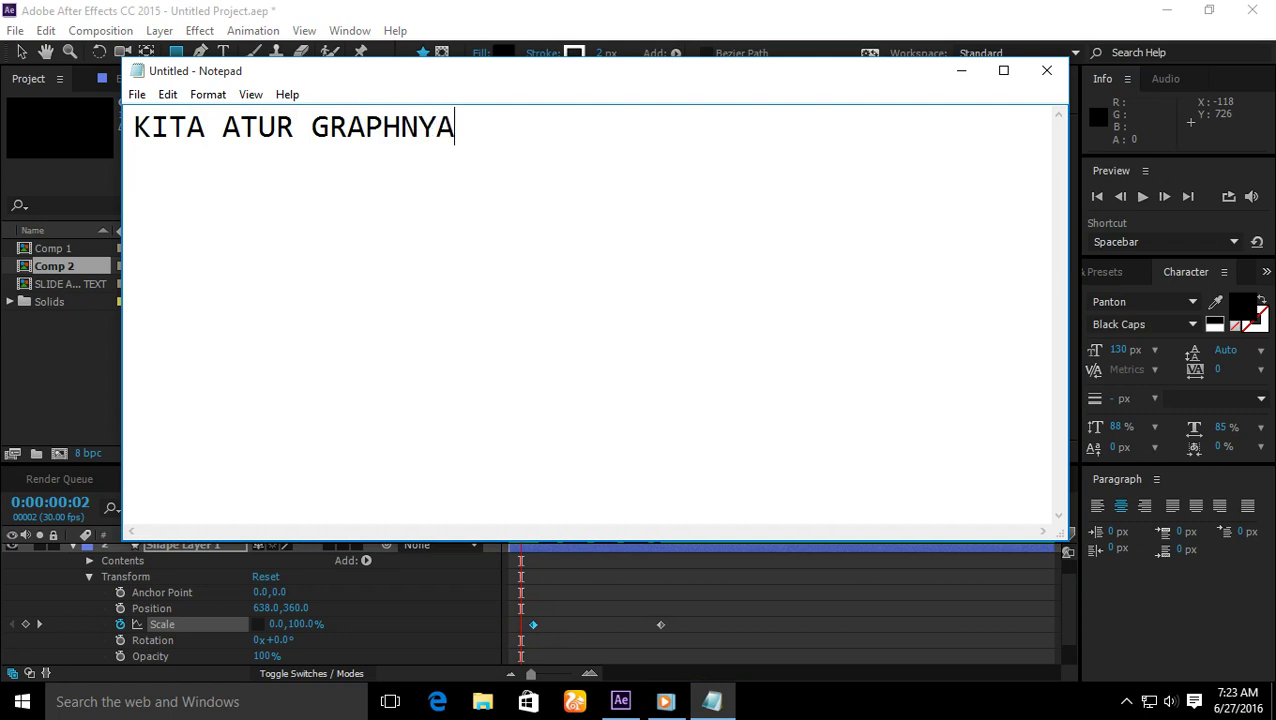
key(ctrl+a)
key(BackSpace)
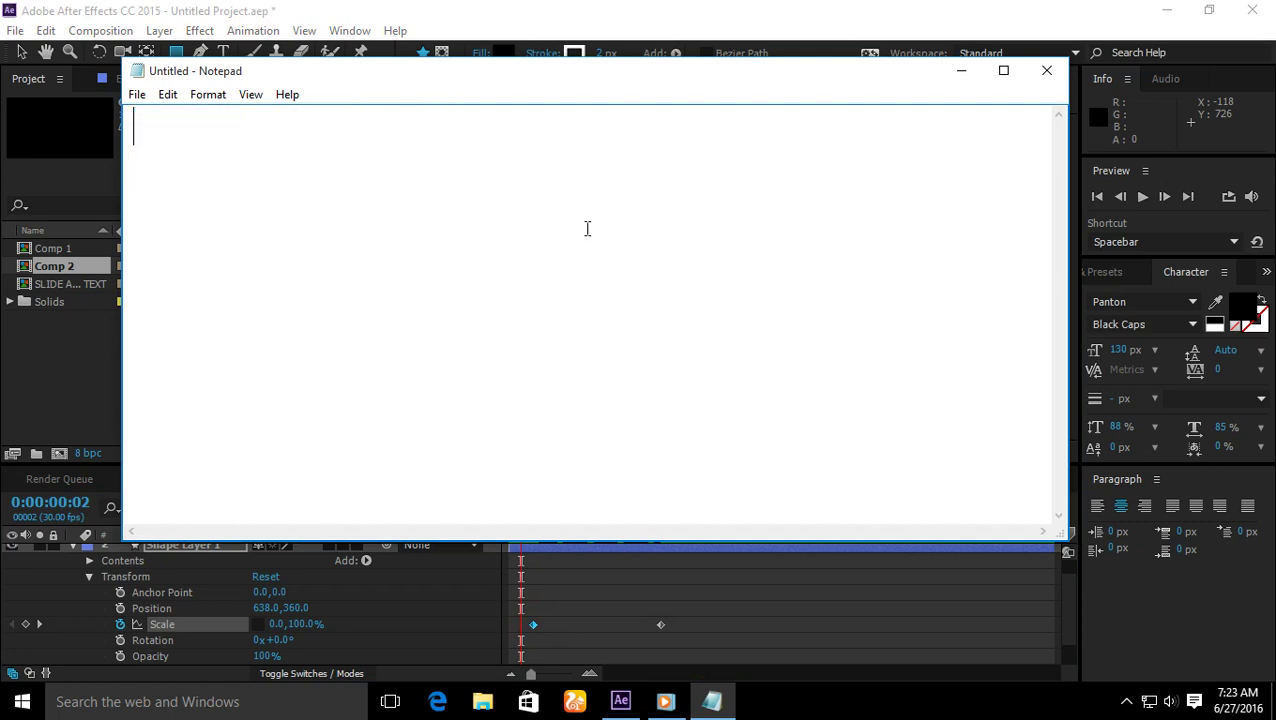
click(540, 8)
Step: Display the line's scale animation in the Graph Editor and switch it to the speed graph
click(478, 509)
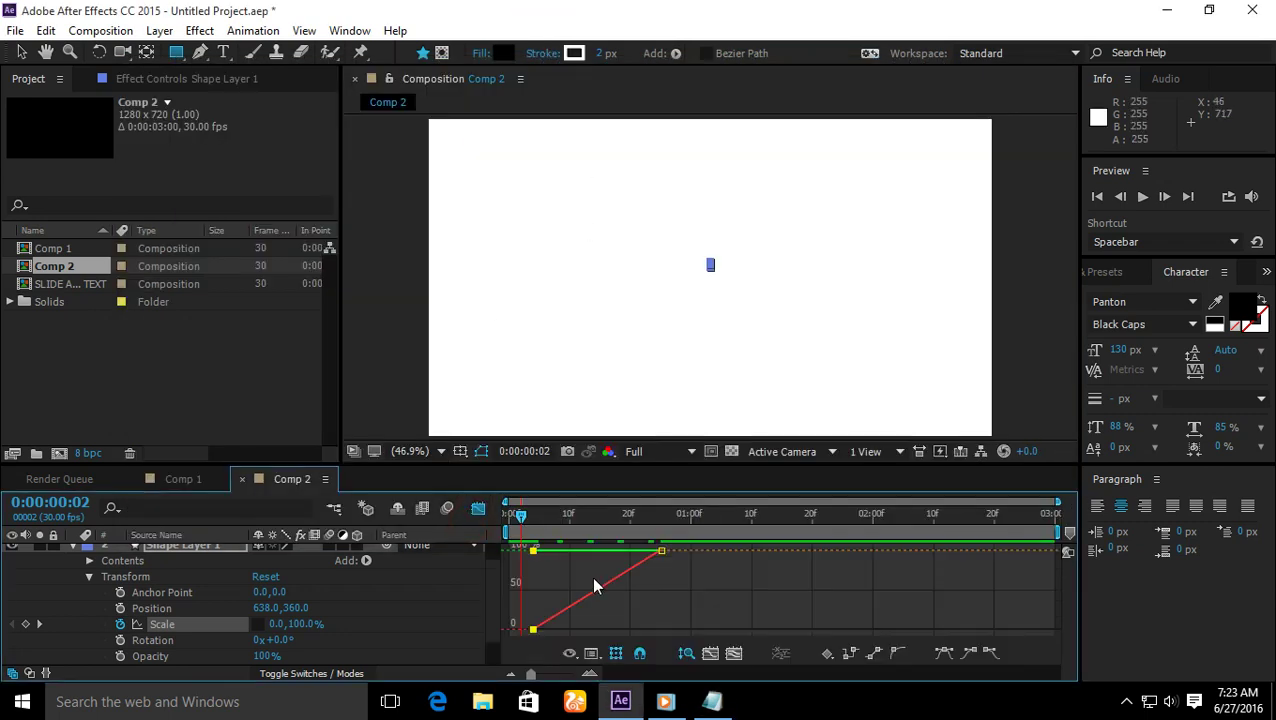
click(603, 653)
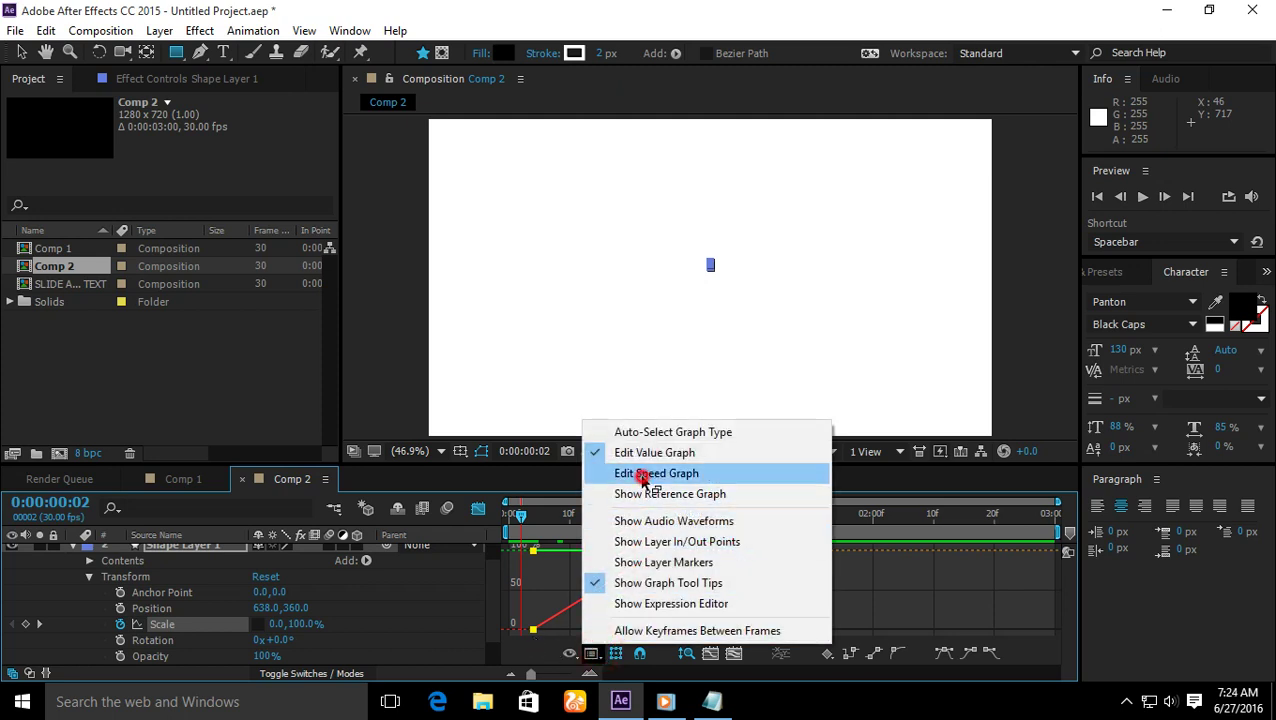
click(632, 472)
click(591, 653)
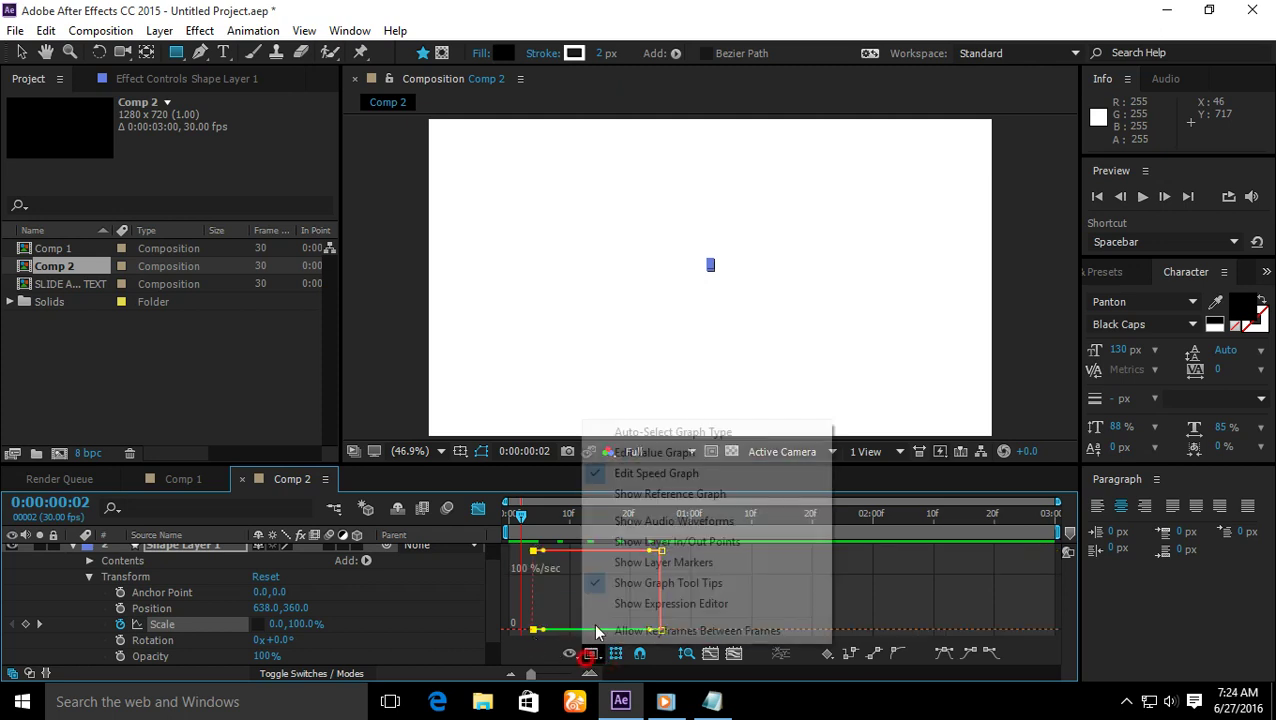
Step: Switch to the value graph and apply Easy Ease Out to the line's first scale keyframes, slightly lengthening the horizontal scale's outgoing handle
click(632, 452)
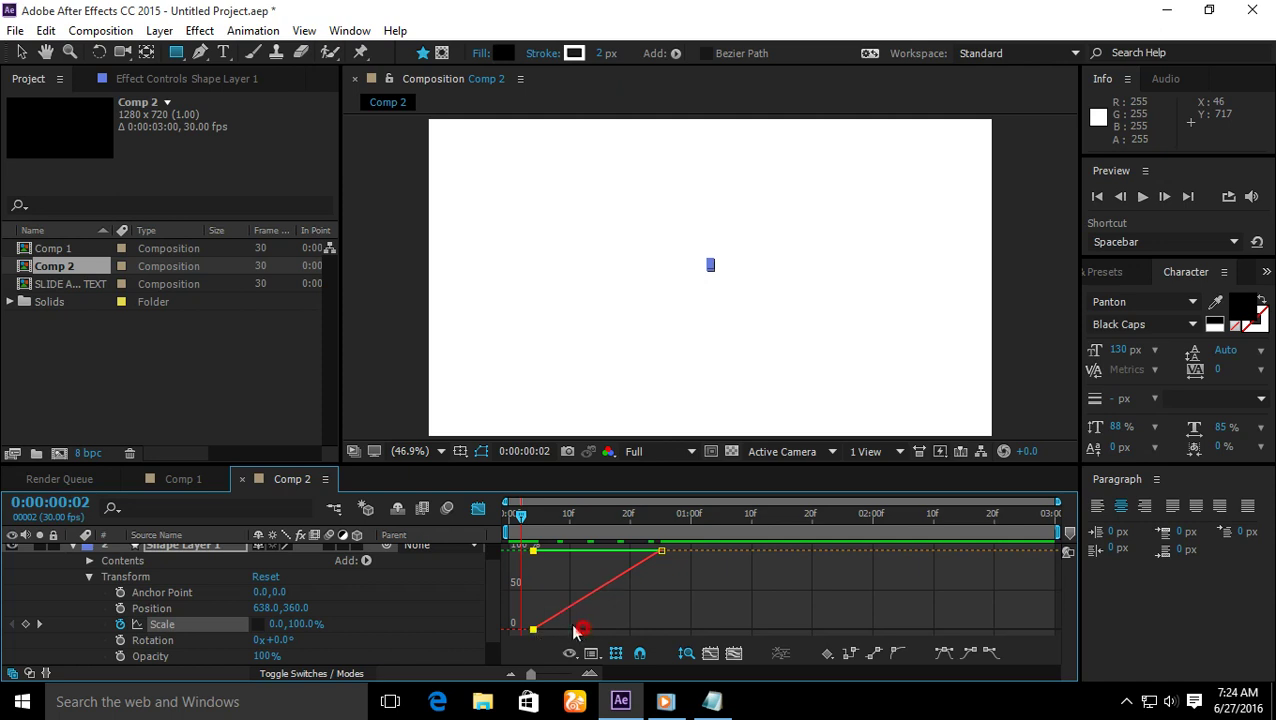
mouse_move(528, 633)
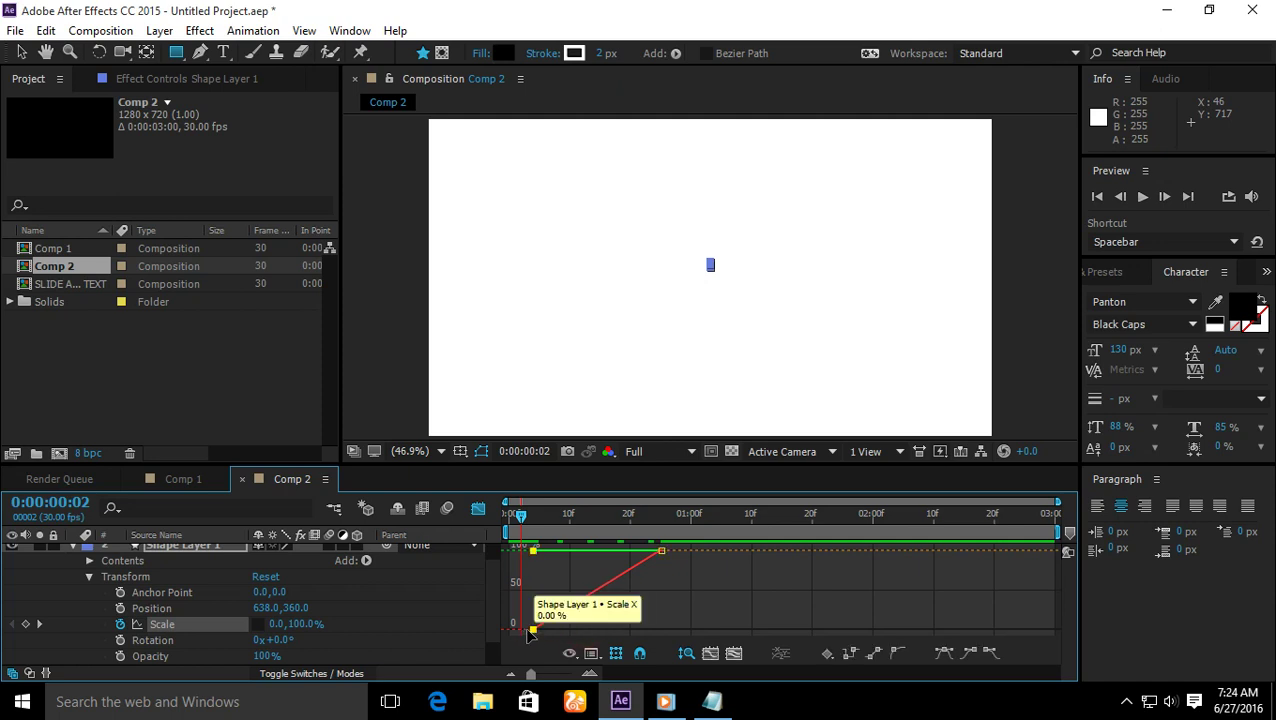
click(990, 652)
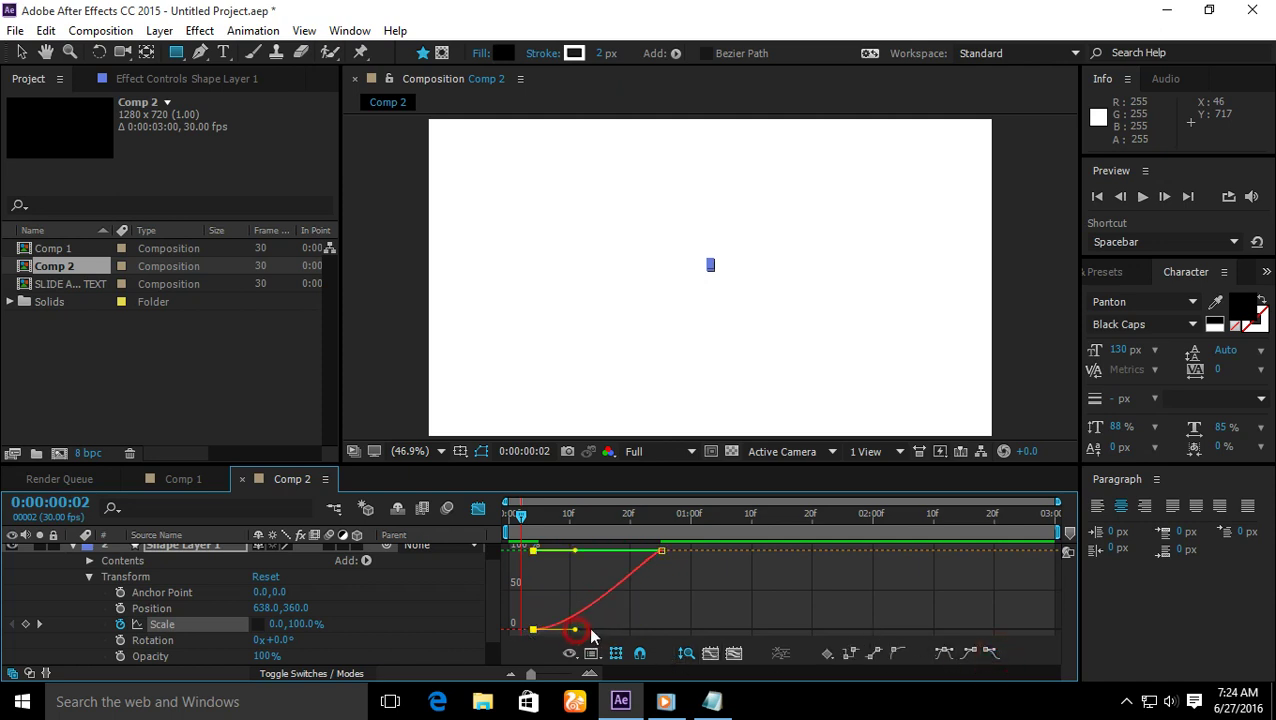
mouse_move(590, 631)
mouse_down()
mouse_move(606, 634)
mouse_move(587, 629)
mouse_up()
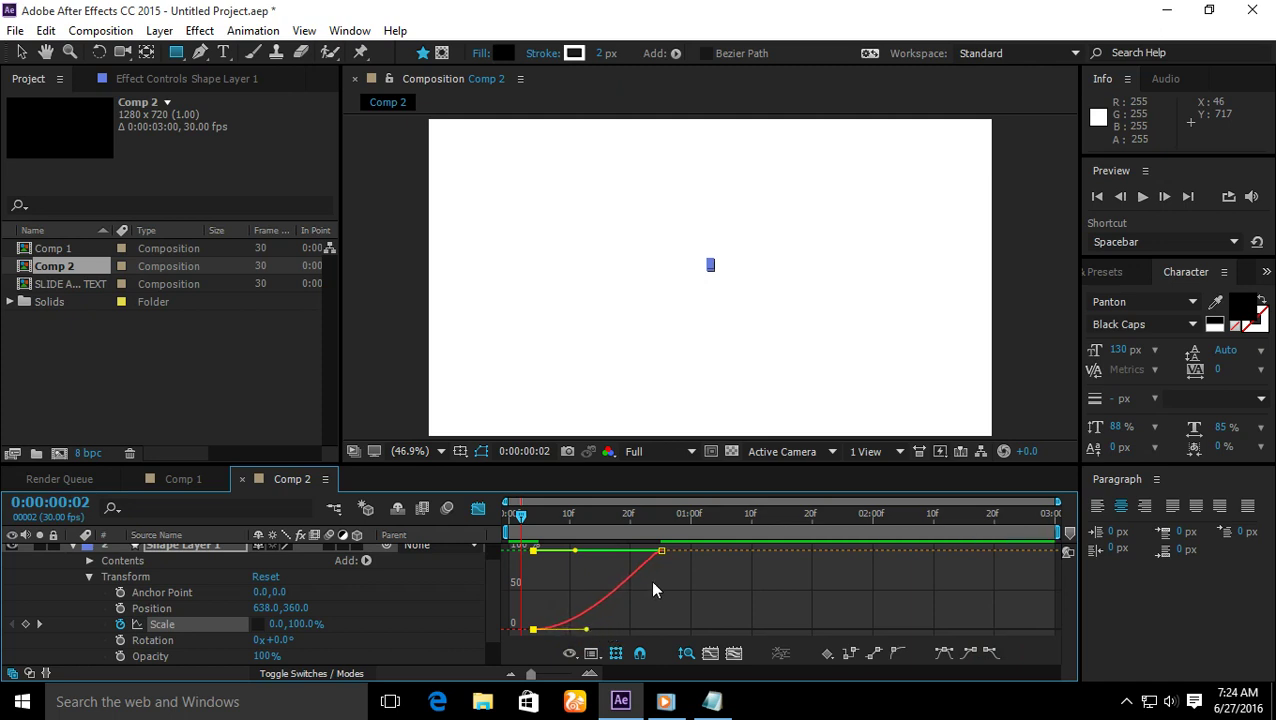
Step: Apply Easy Ease In to the line's last scale keyframes and stretch the horizontal scale's incoming handle far back toward the start
drag(651, 582, 672, 556)
click(966, 652)
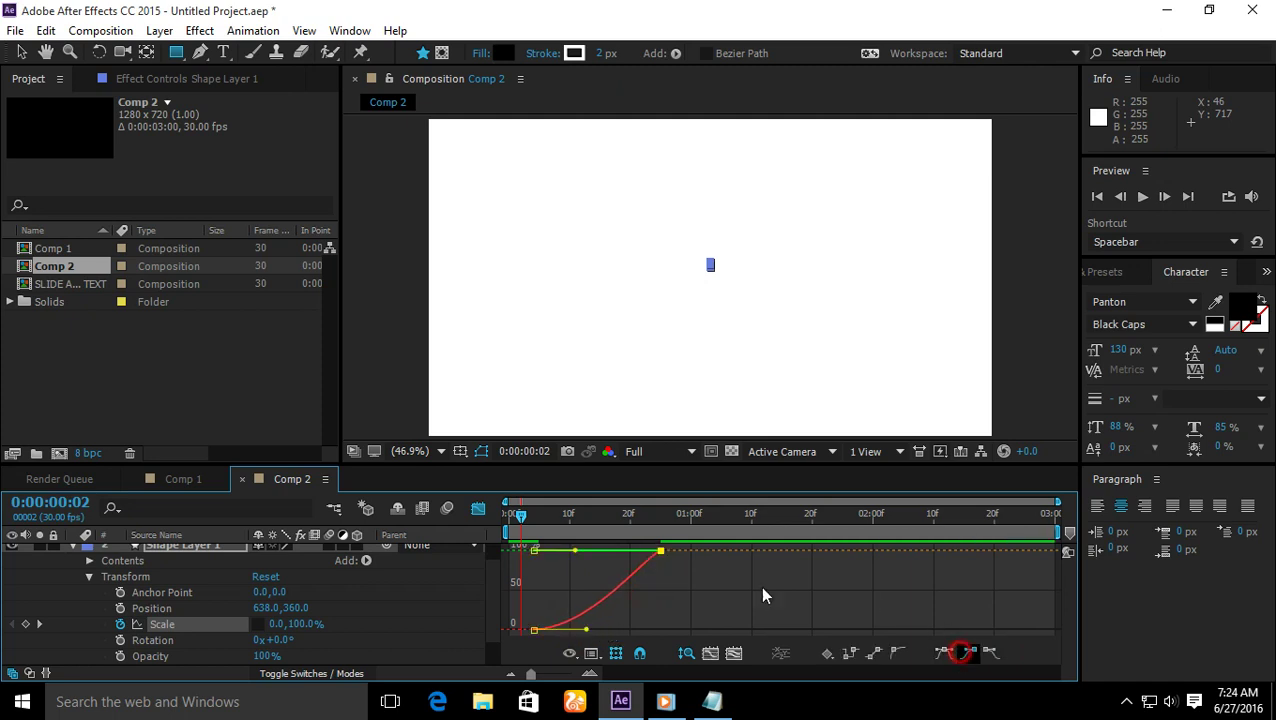
drag(620, 557, 557, 560)
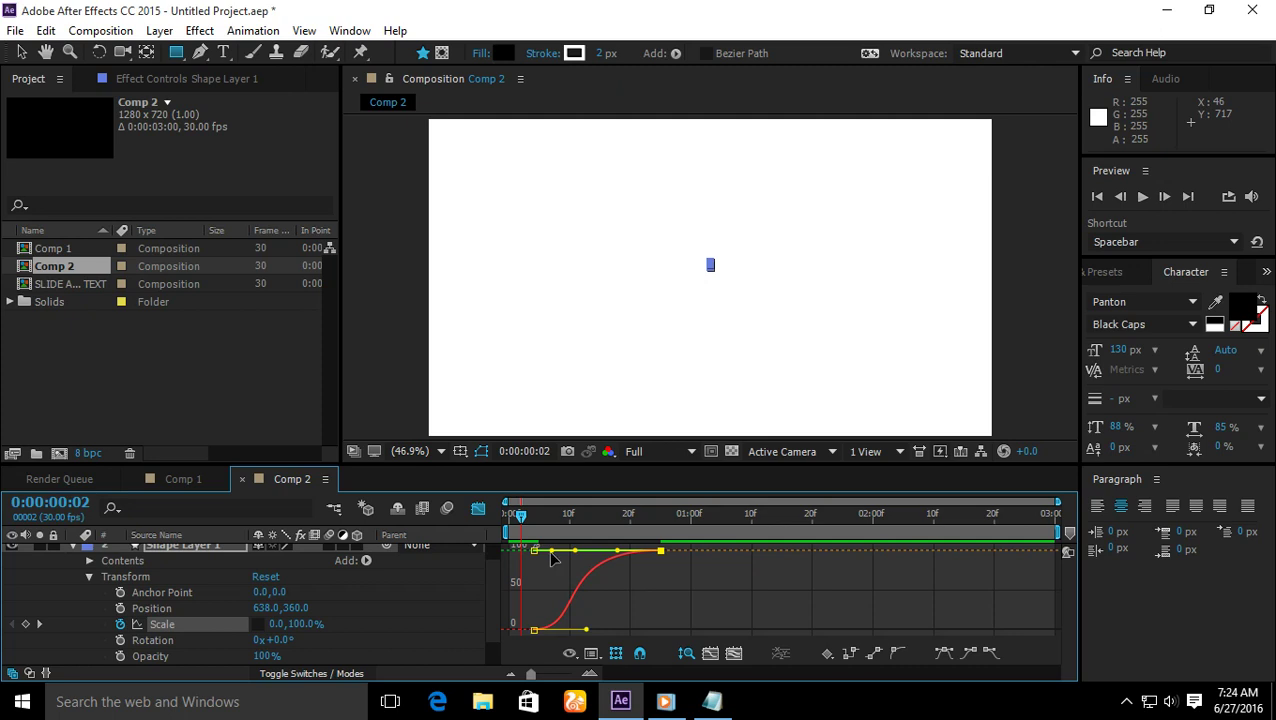
Step: Close the Graph Editor, preview the line animation from frame 0, and collapse the line's shape layer
click(510, 515)
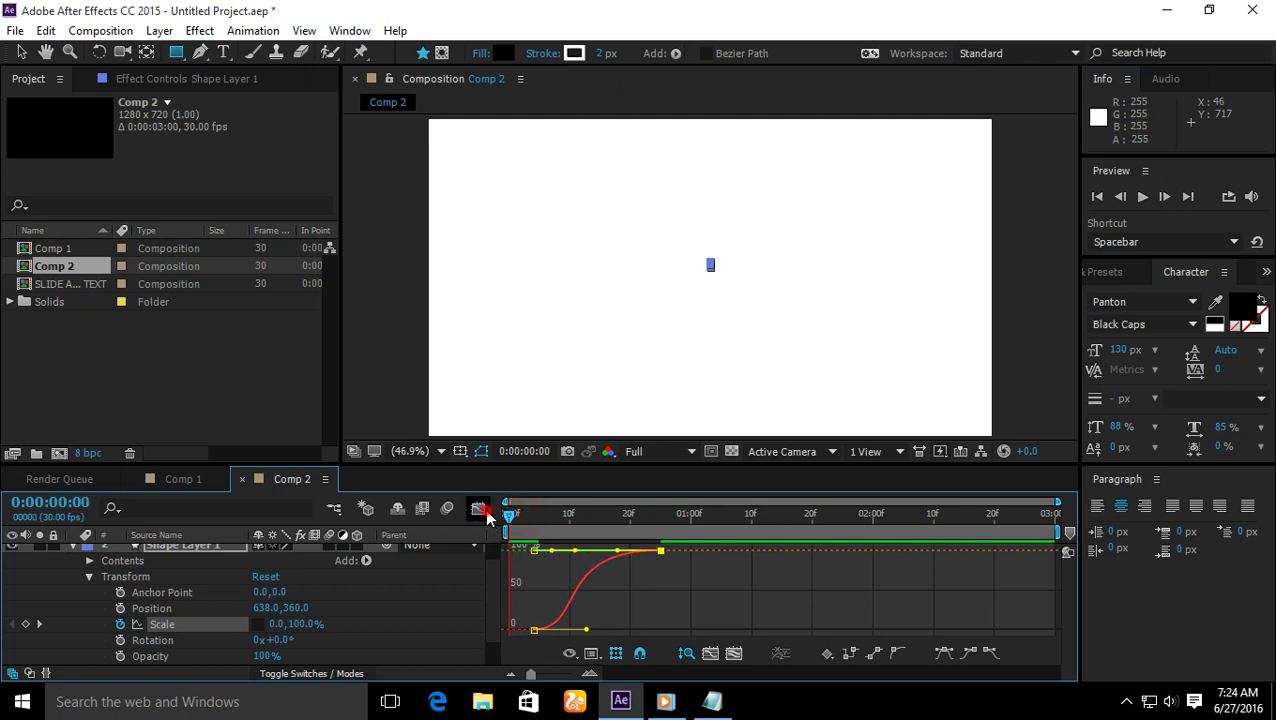
click(485, 514)
key(space)
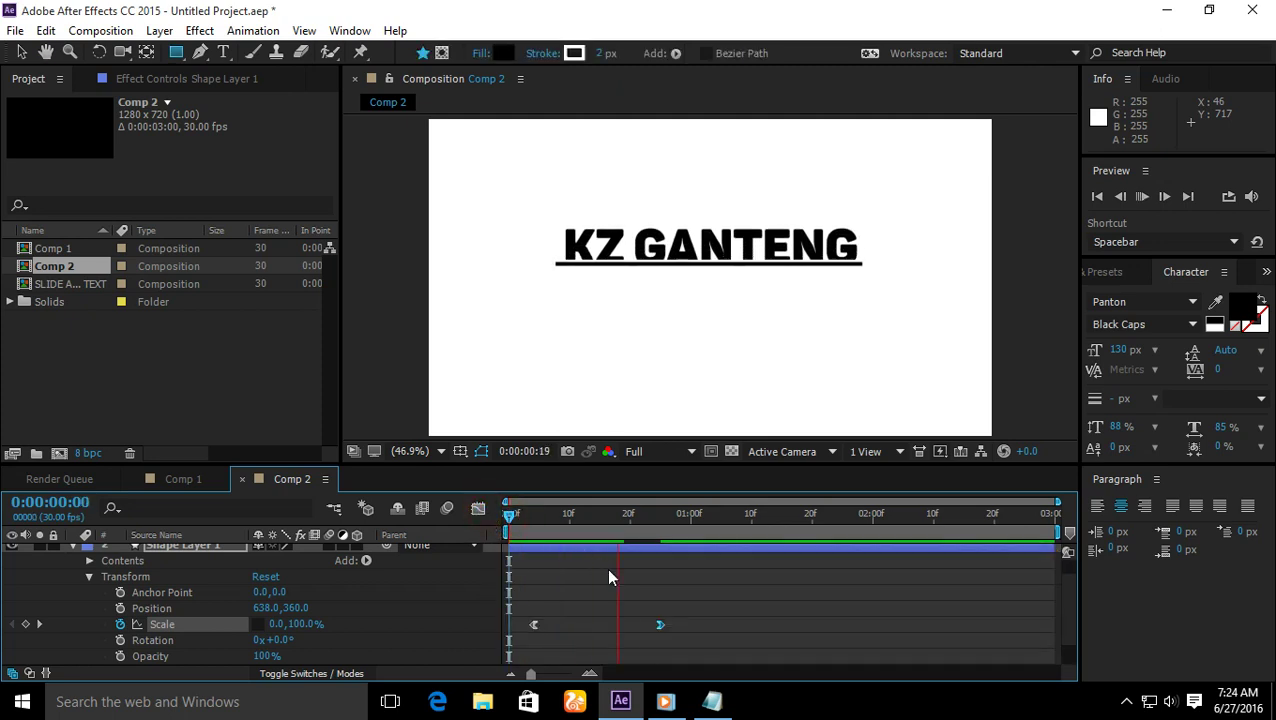
click(509, 516)
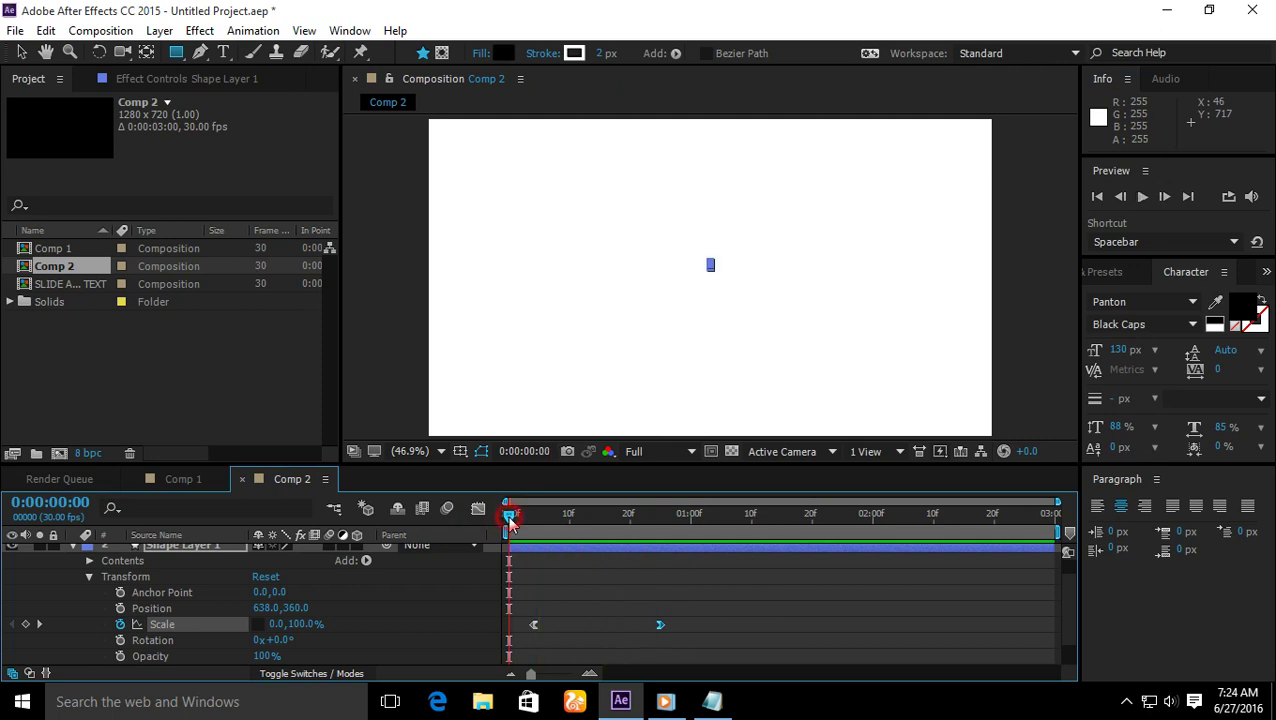
scroll(90, 595, up, 1)
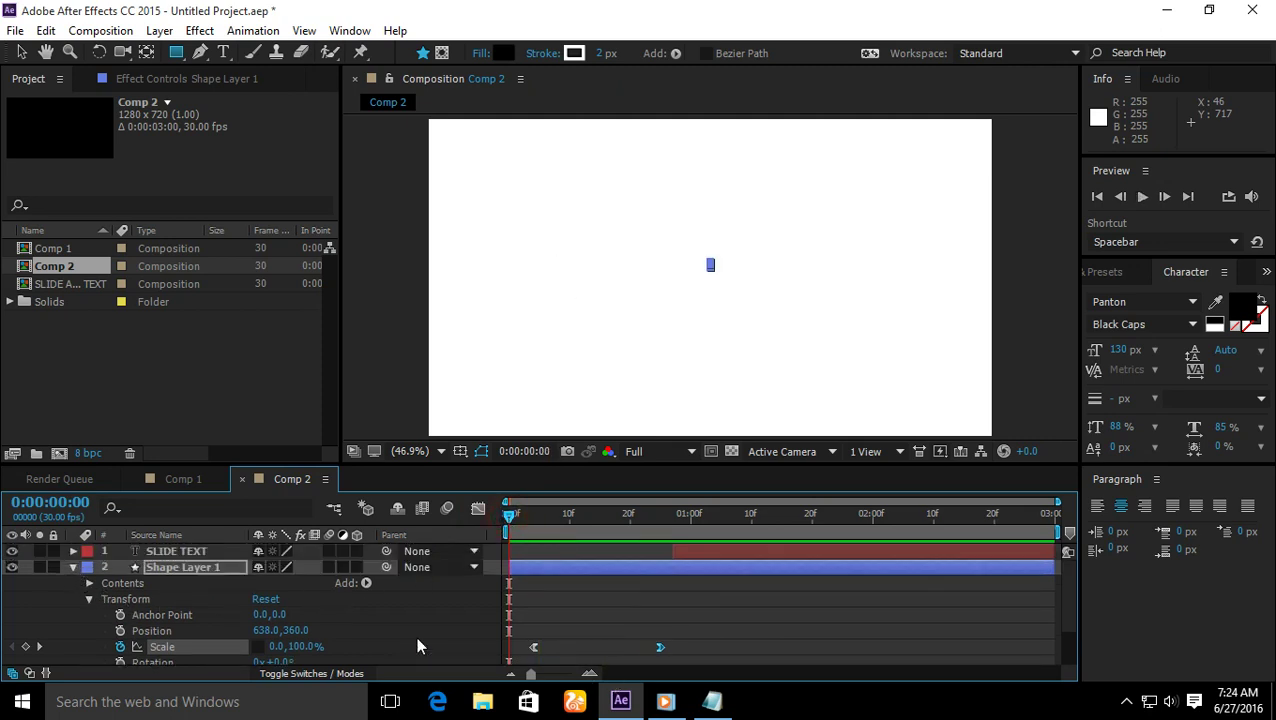
click(73, 567)
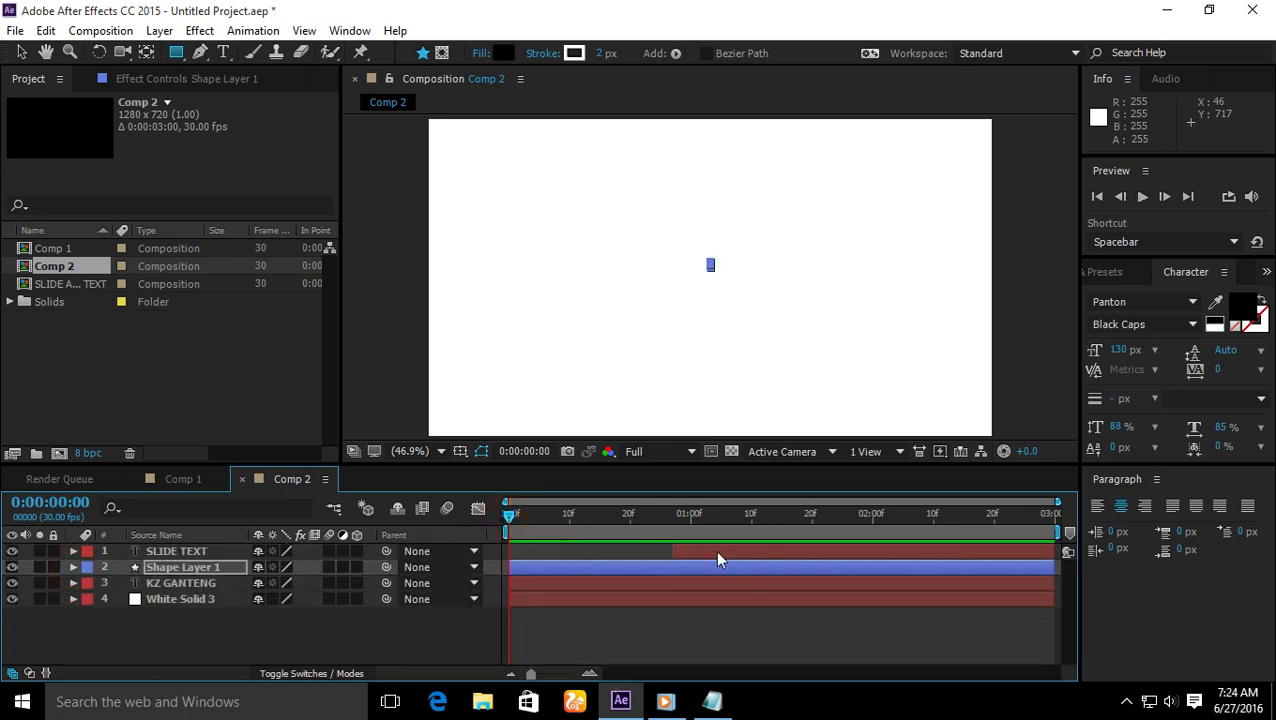
Step: Show the KZ GANTENG text animator's position in the Graph Editor and apply Easy Ease Out to its first keyframe
click(543, 583)
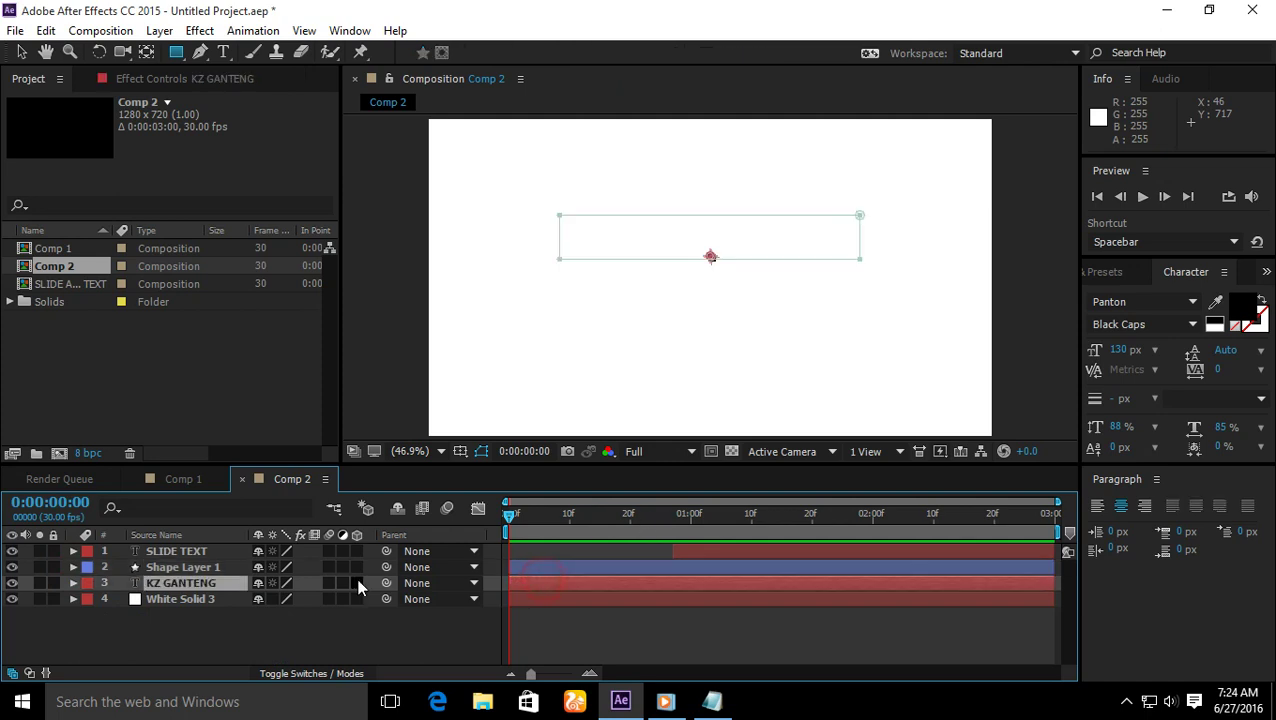
click(73, 583)
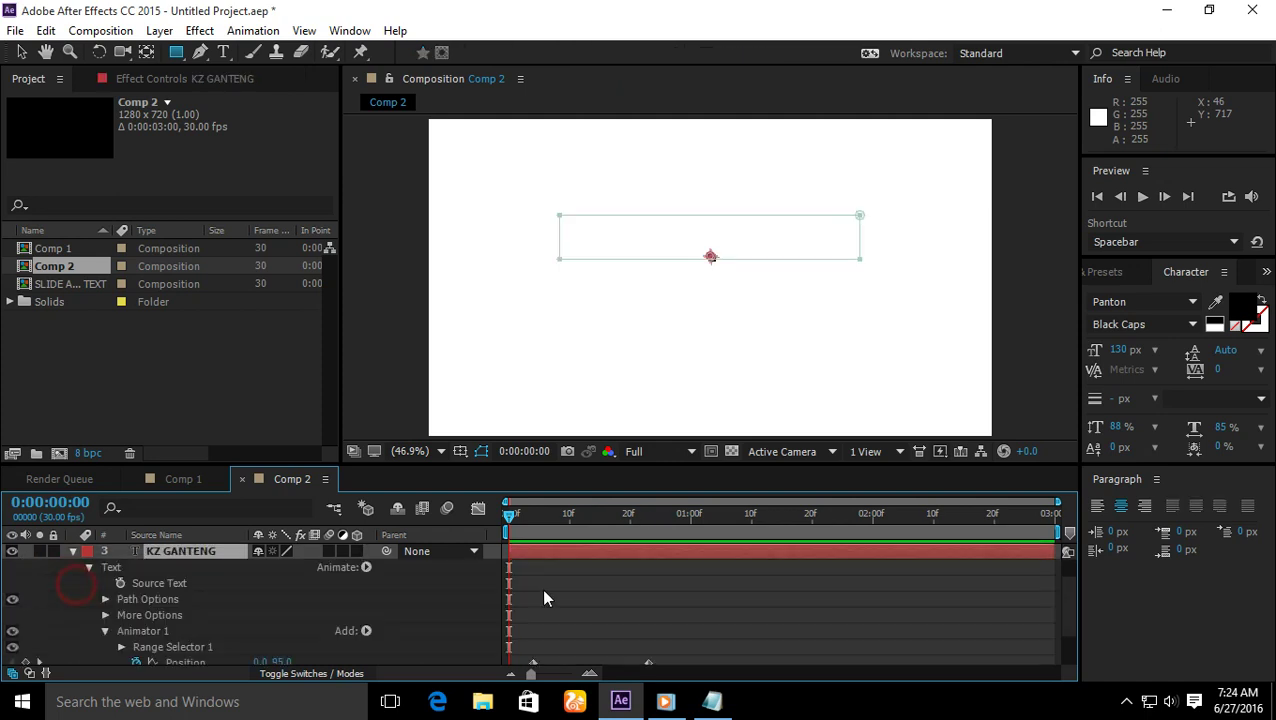
click(530, 662)
click(478, 508)
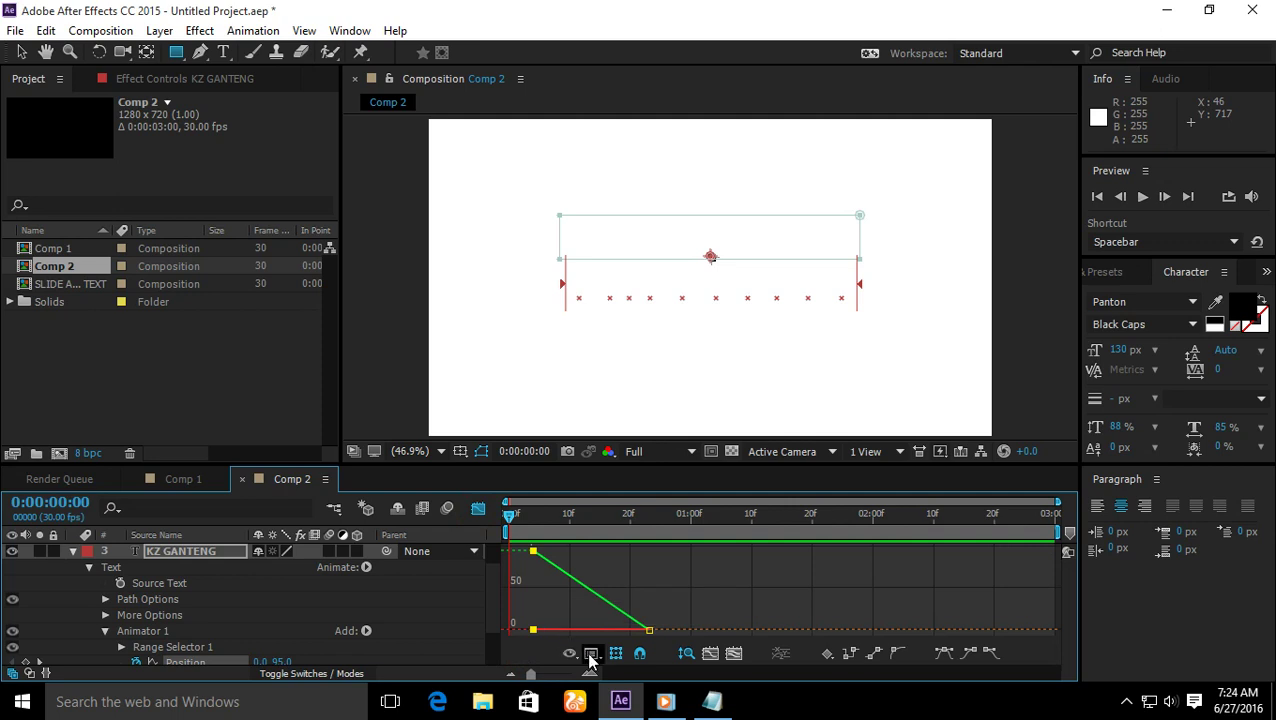
drag(528, 620, 550, 542)
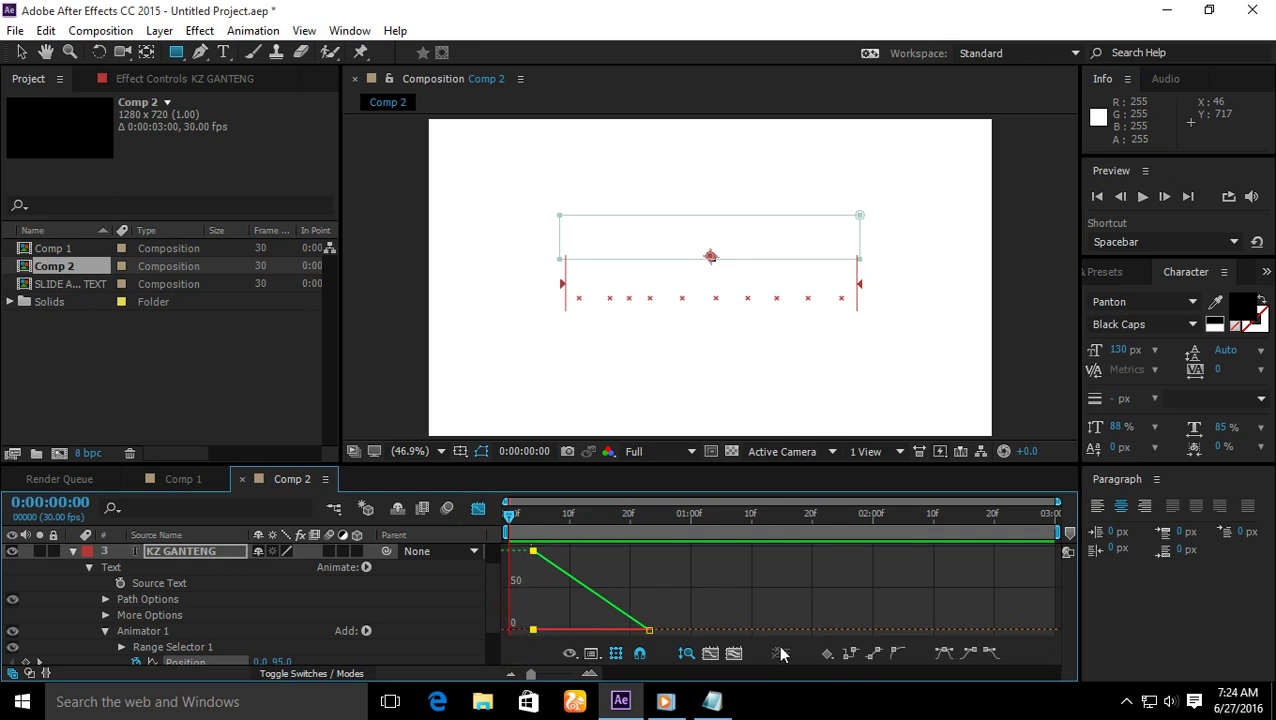
click(979, 649)
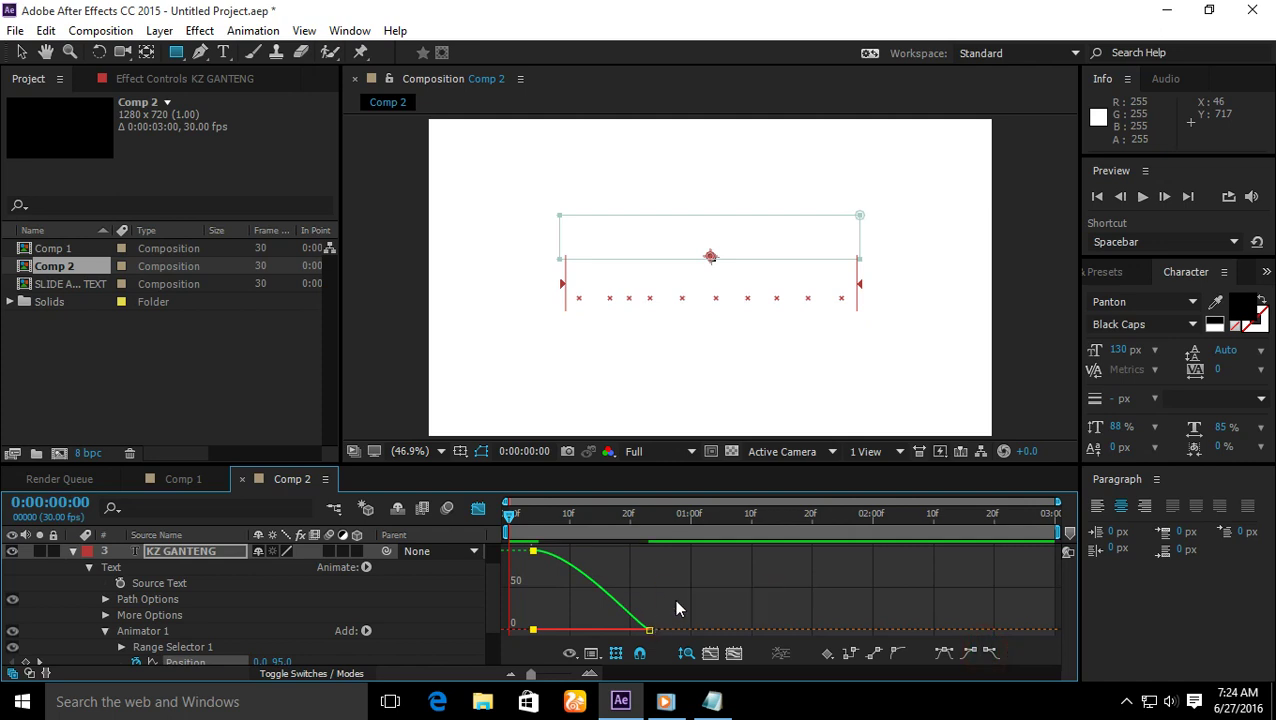
Step: Apply Easy Ease In to the last position keyframe of the KZ GANTENG text and preview the animation
drag(676, 608, 650, 622)
click(970, 653)
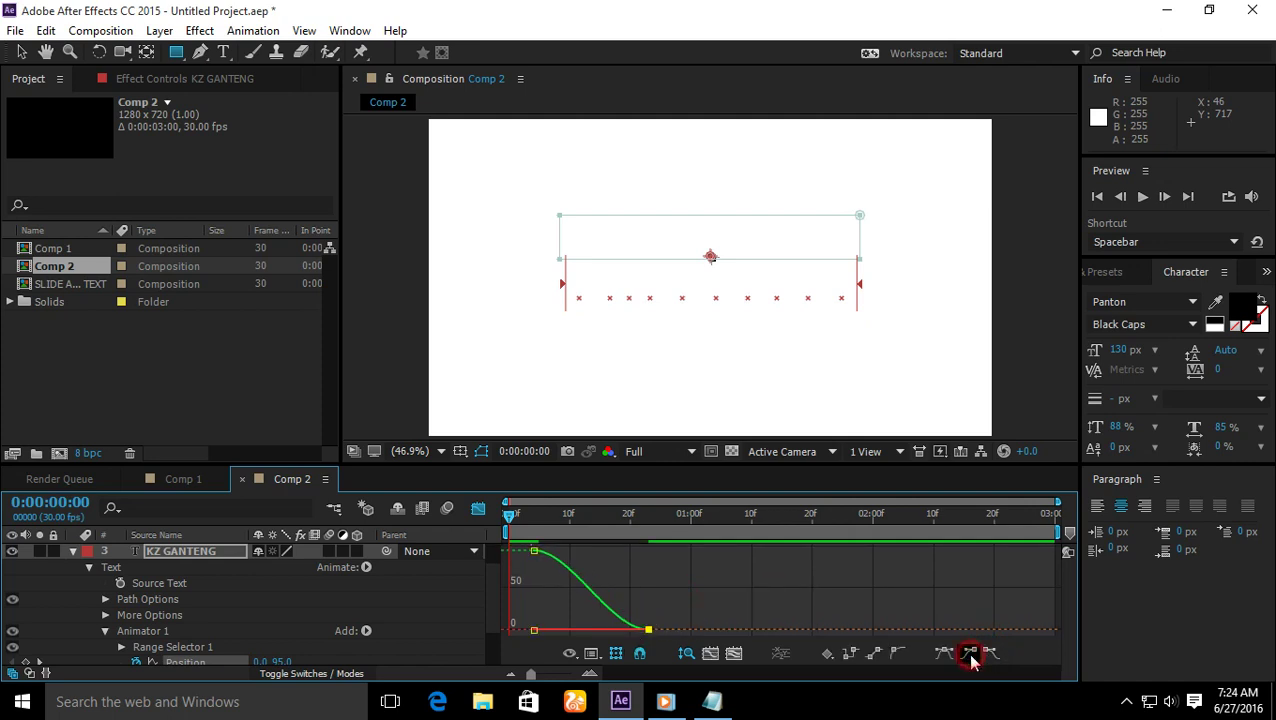
key(space)
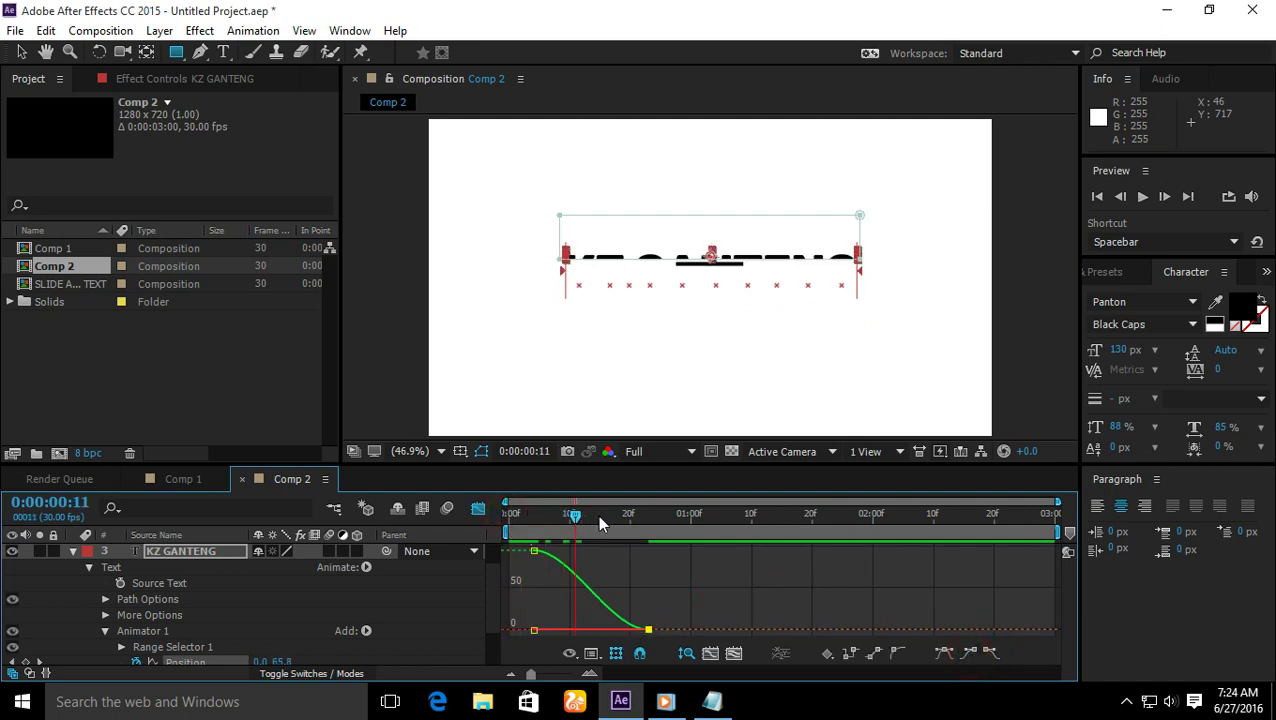
key(space)
Step: Switch to the speed graph, extend the end keyframe's influence so KZ GANTENG's speed peaks early, and preview the result
click(591, 653)
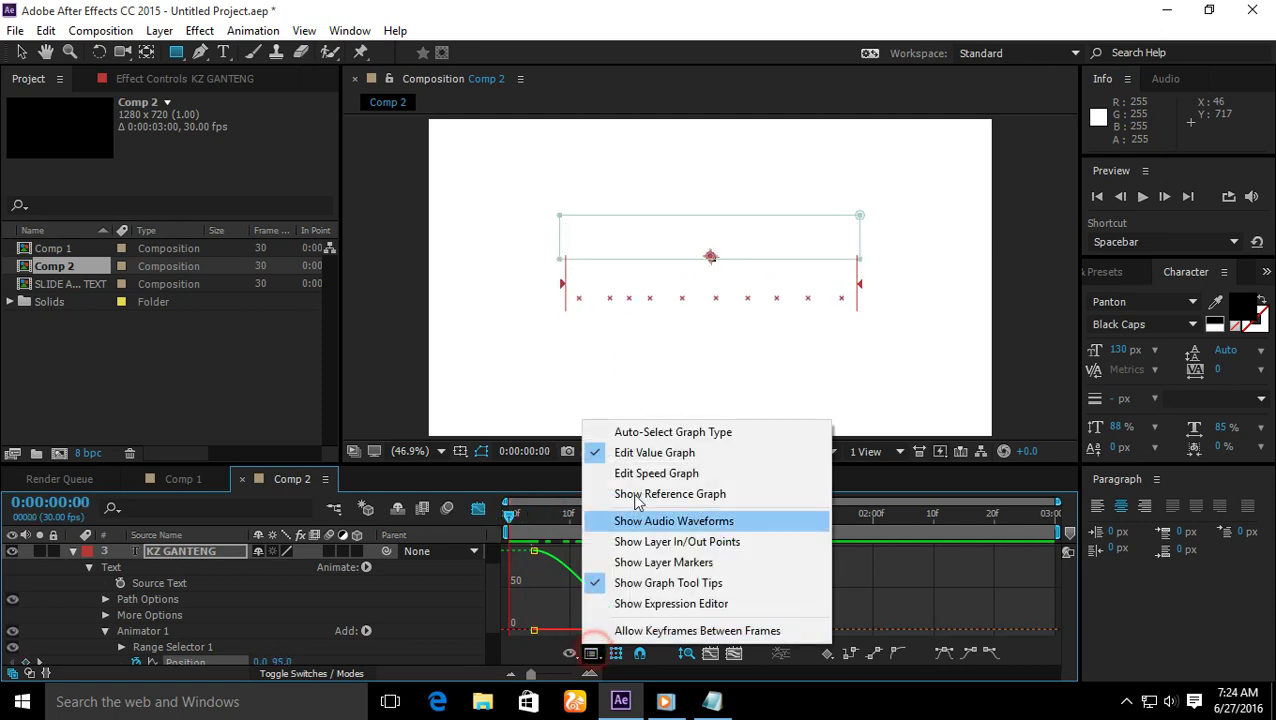
click(634, 474)
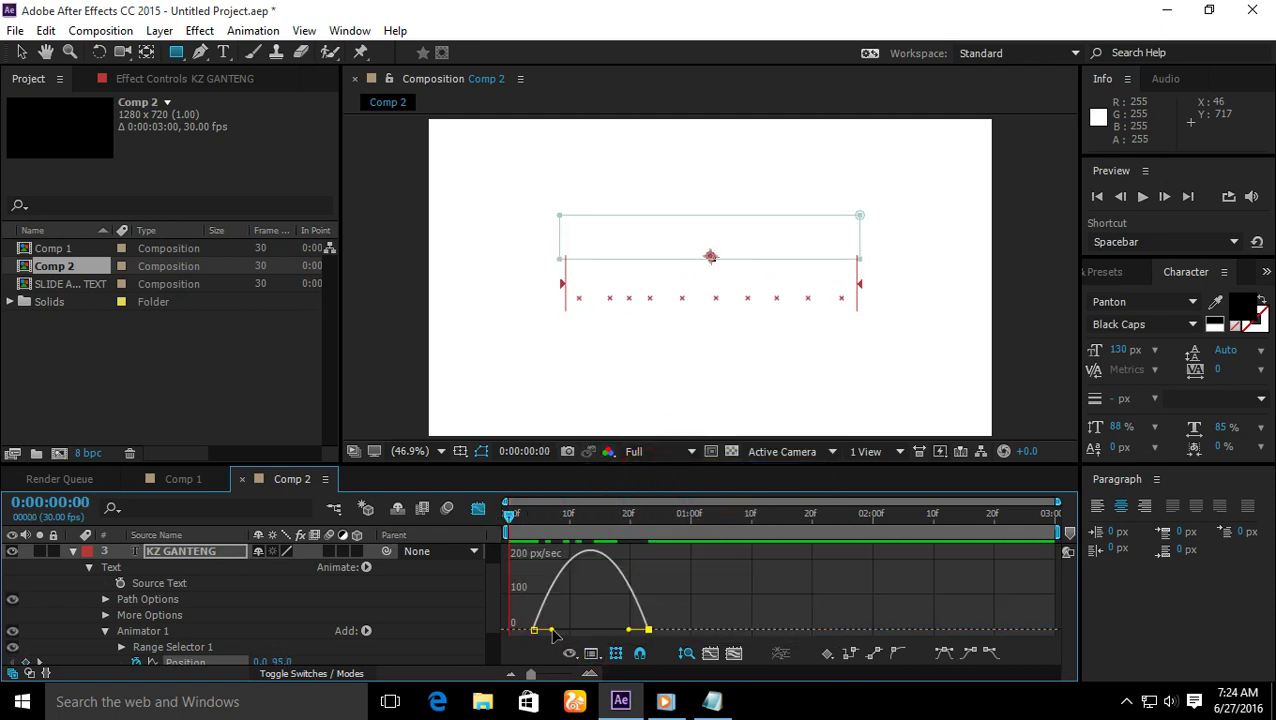
drag(553, 632, 590, 631)
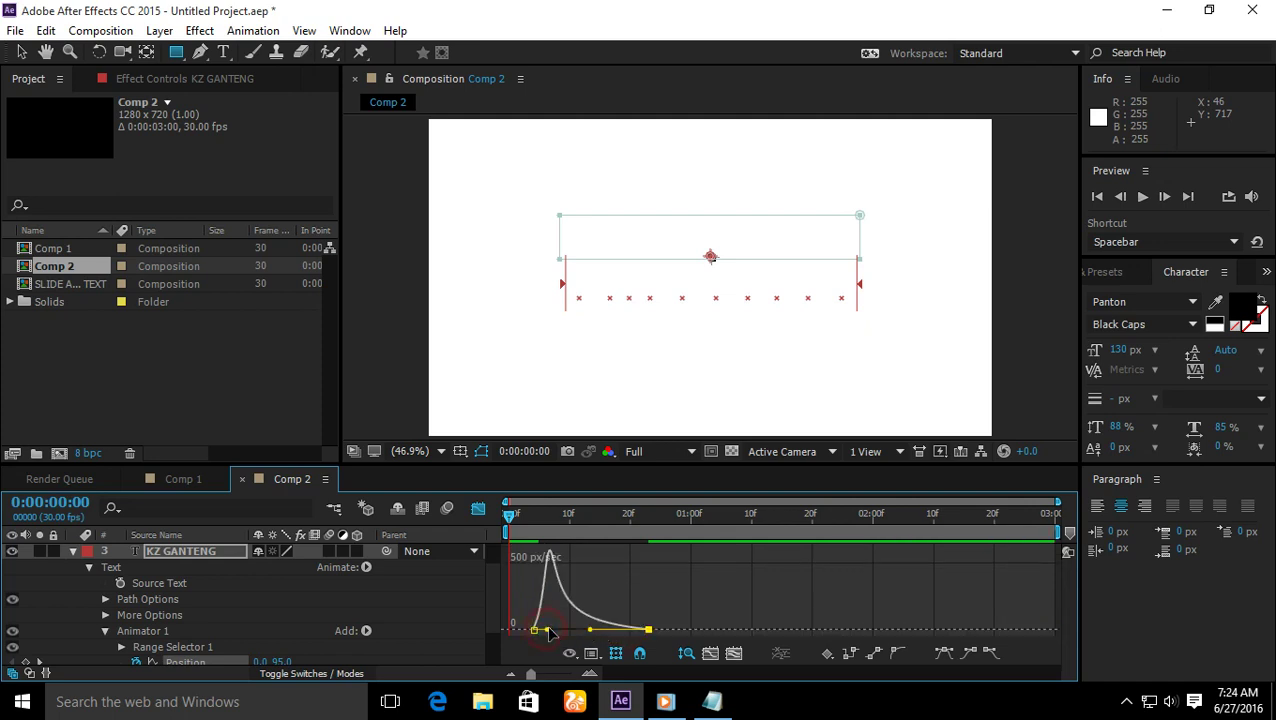
key(space)
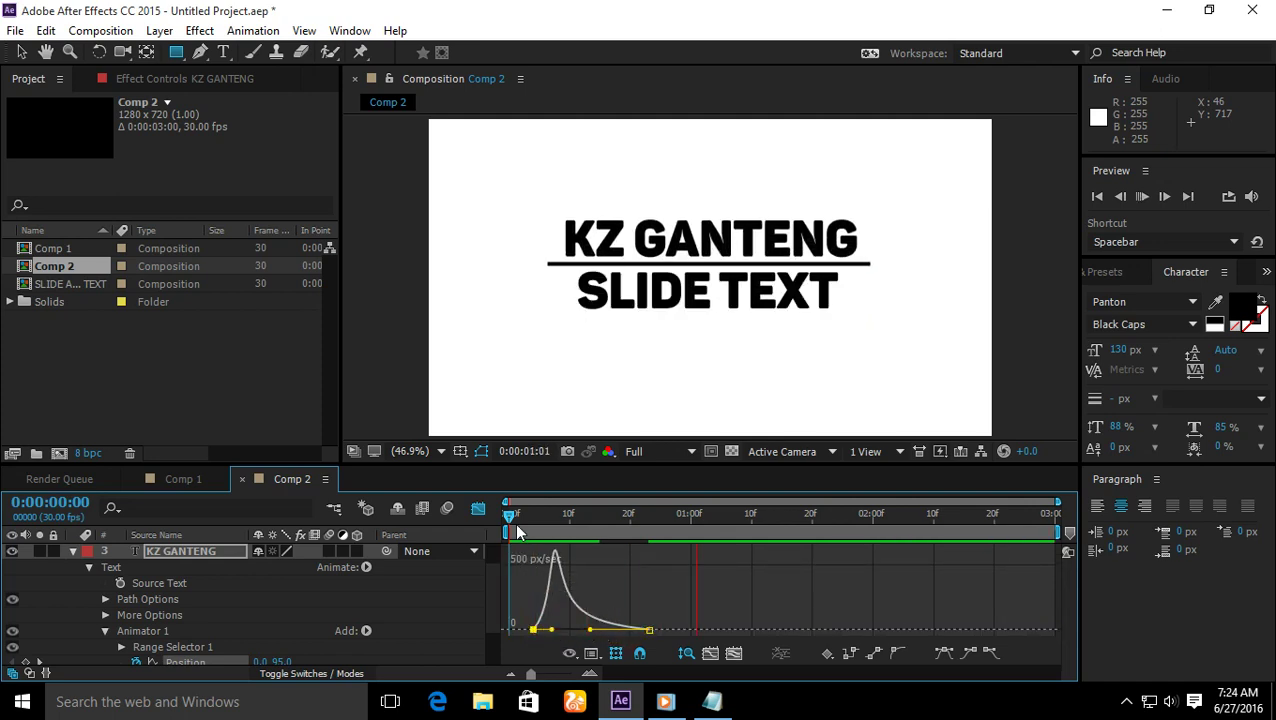
Step: Return the playhead to frame 0 and close the Graph Editor, collapsing the KZ GANTENG layer
click(515, 516)
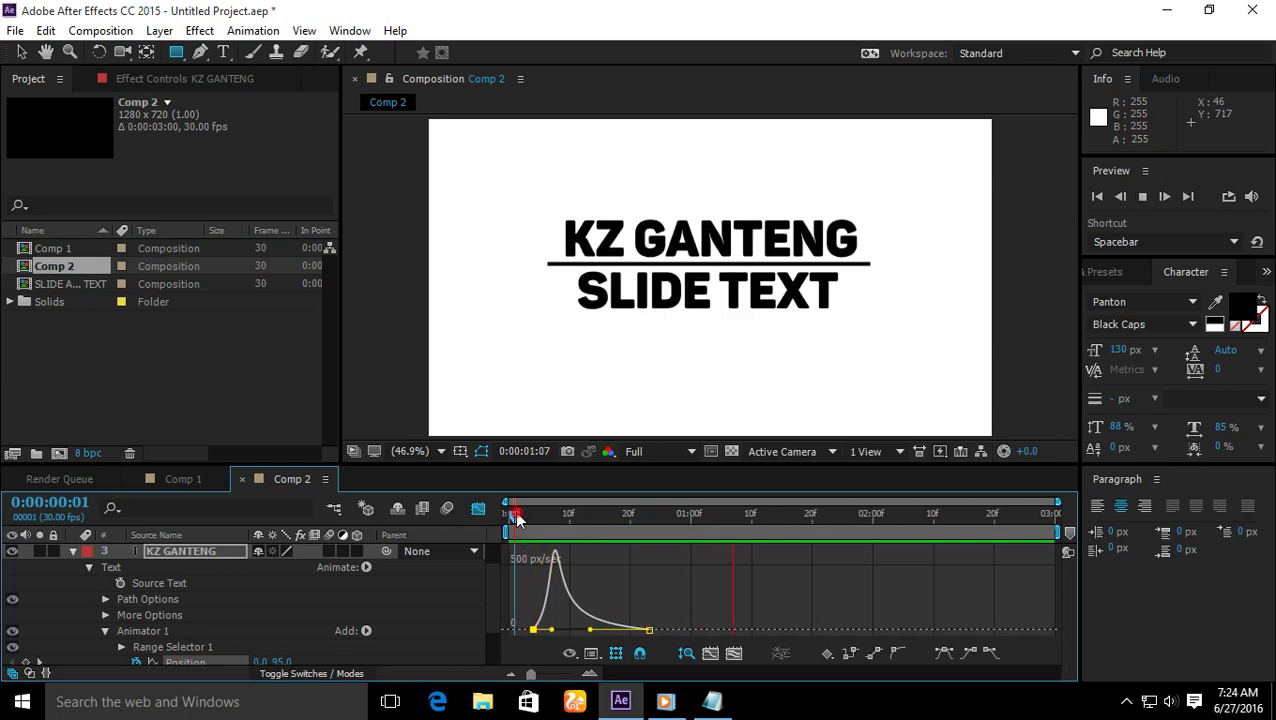
drag(515, 516, 505, 516)
click(478, 508)
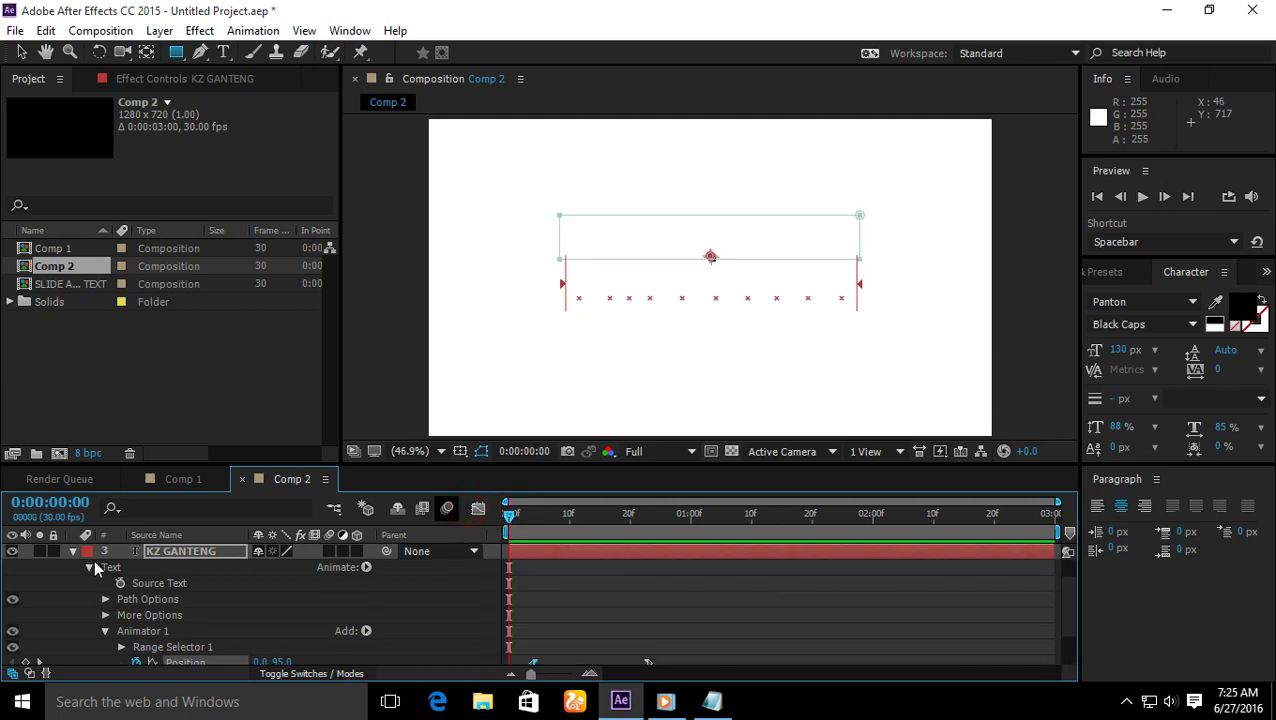
click(75, 552)
Step: At frame 27, draw a rectangular mask around the SLIDE TEXT layer's letters, starting just below the black line
click(195, 551)
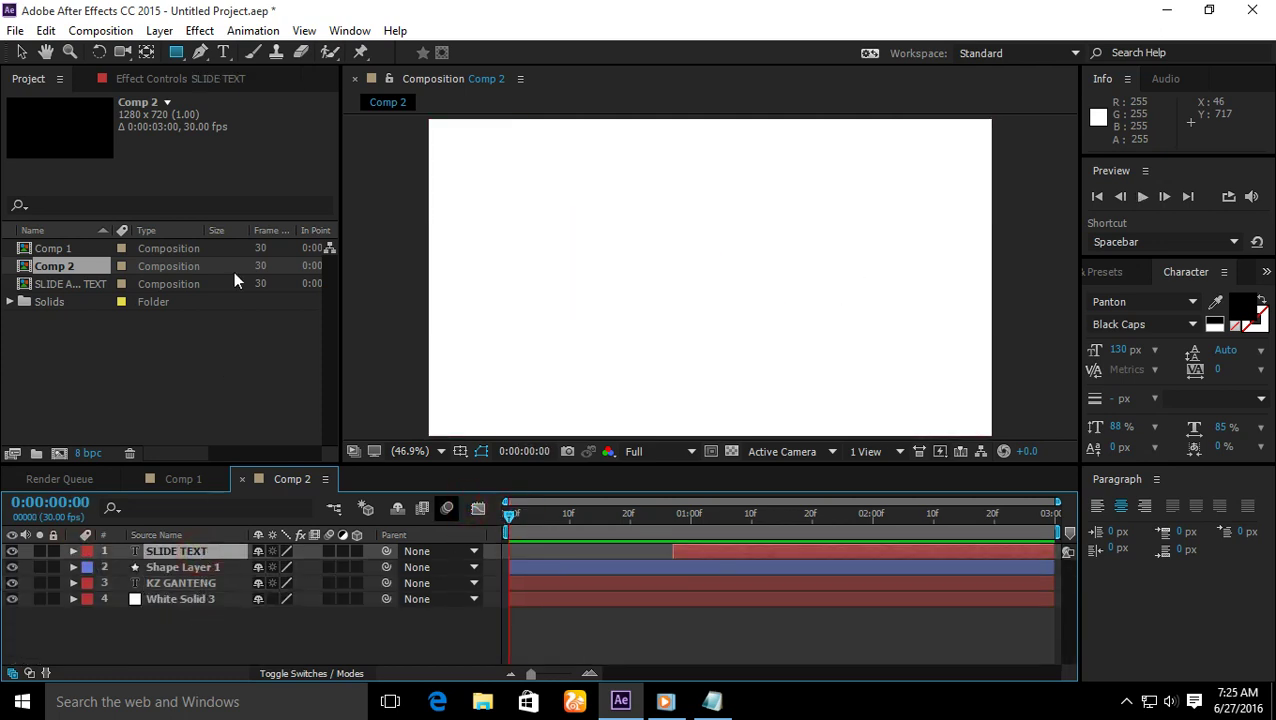
drag(604, 517, 673, 514)
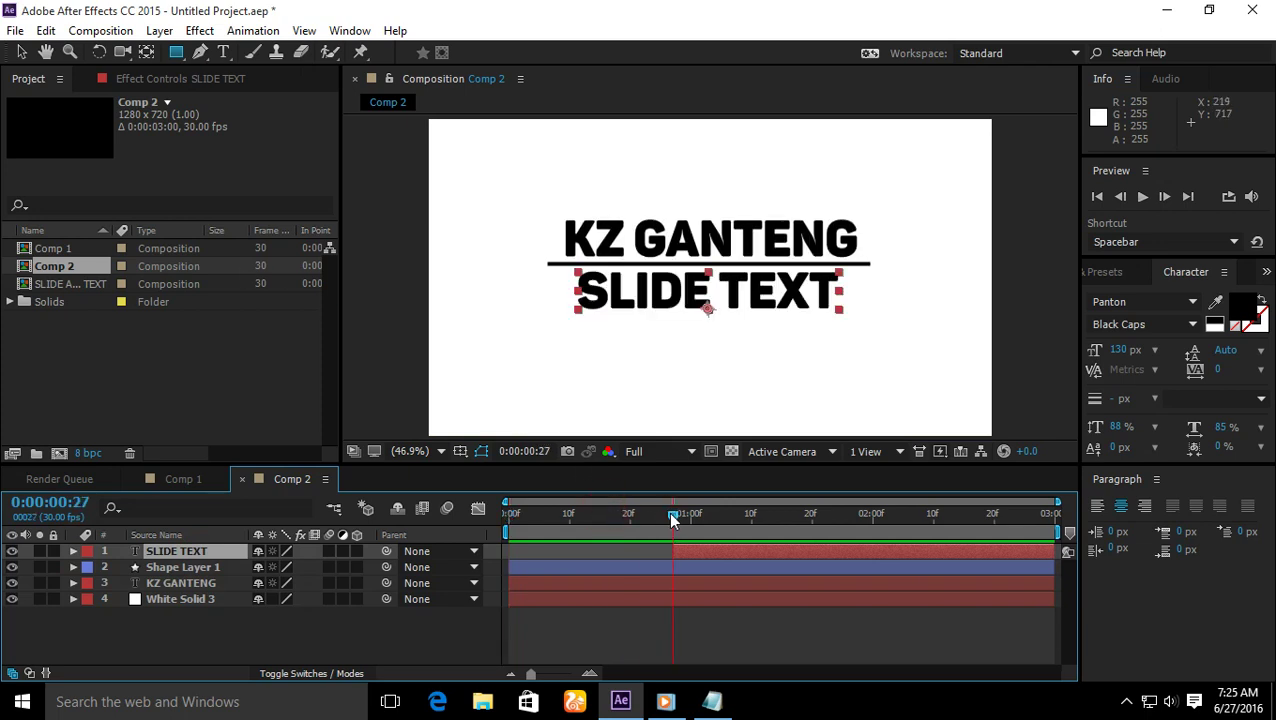
click(174, 55)
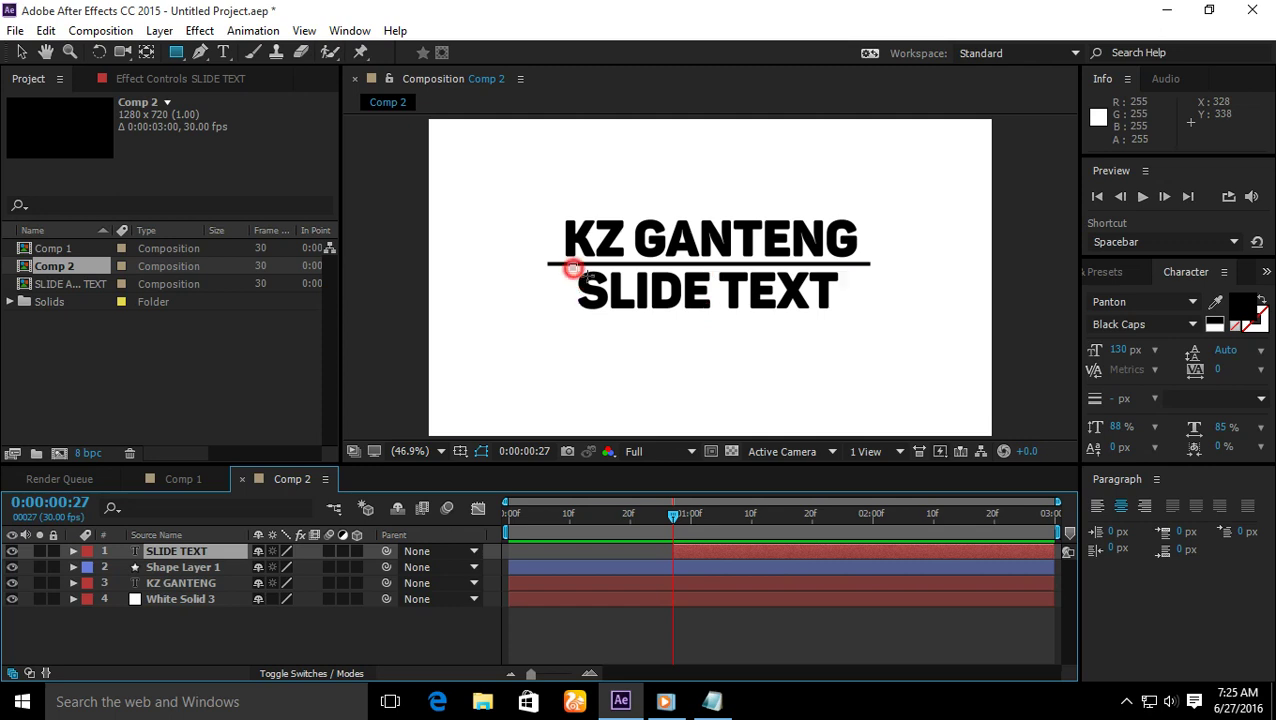
drag(572, 267, 840, 315)
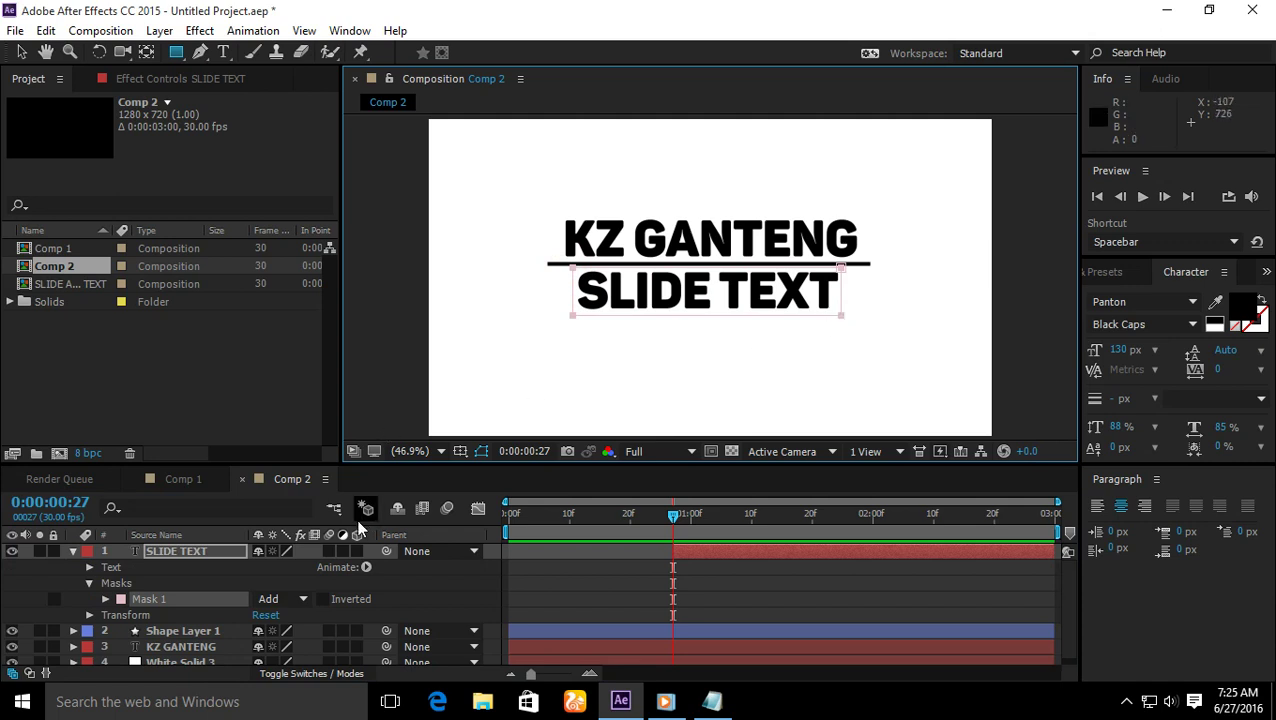
Step: Unlink the SLIDE TEXT layer's scale proportions and flip it vertically by setting its vertical scale to -100%
click(89, 583)
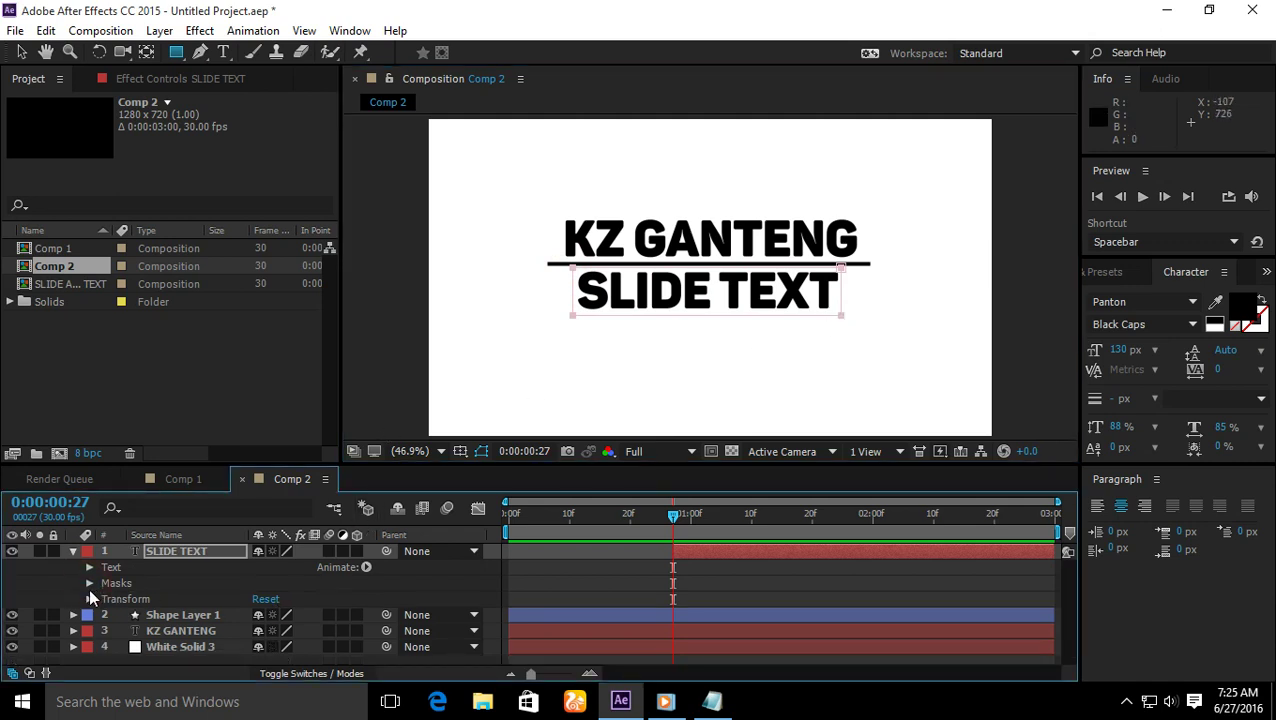
click(89, 599)
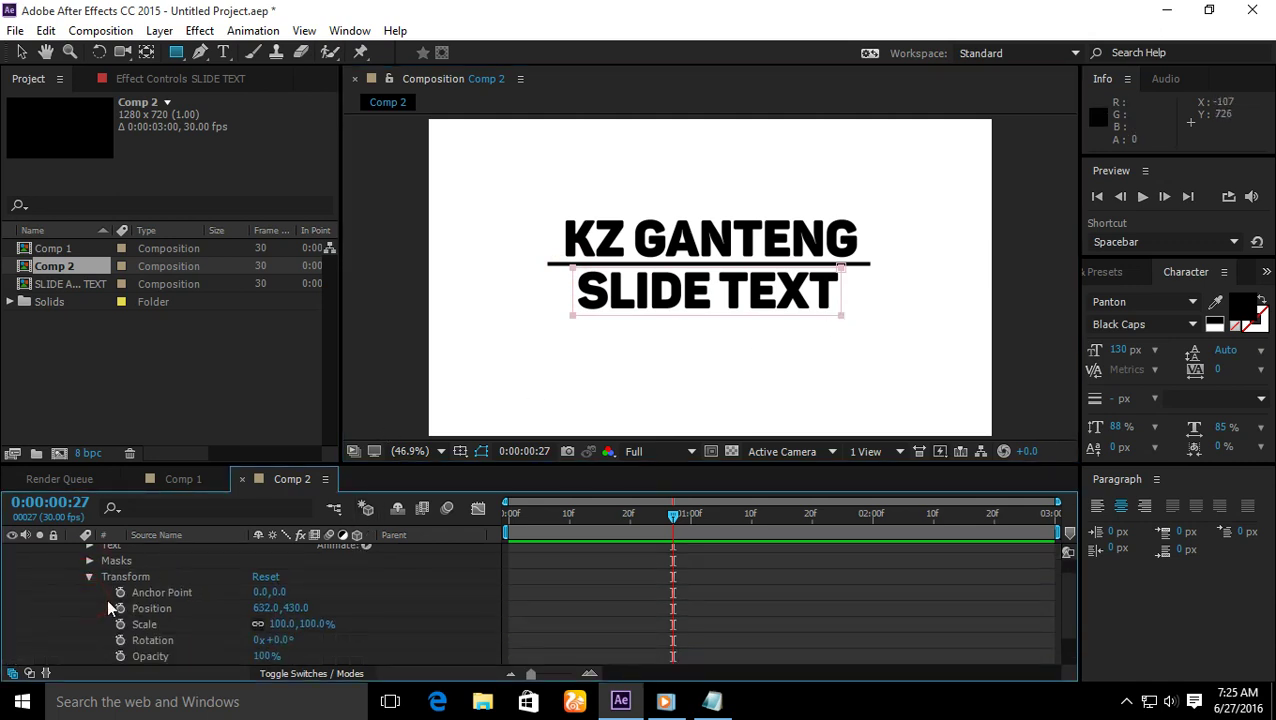
click(257, 625)
drag(312, 623, 158, 624)
click(311, 623)
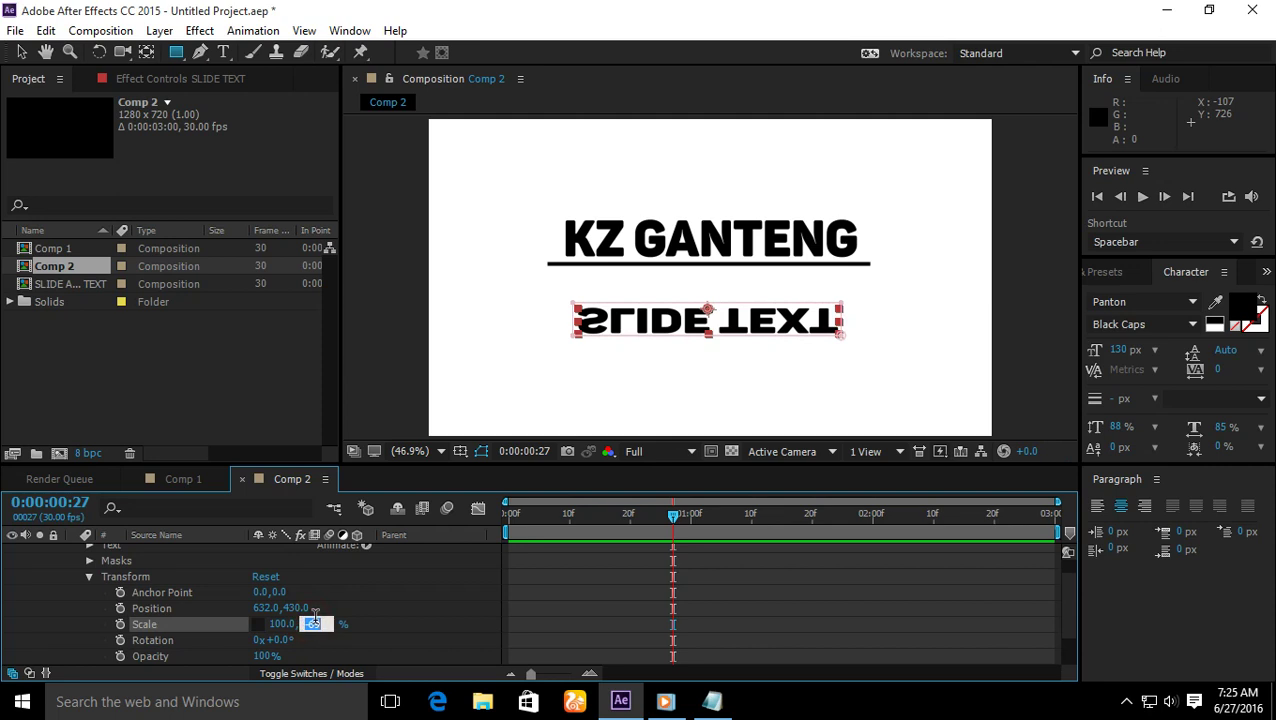
text(-100)
key(Return)
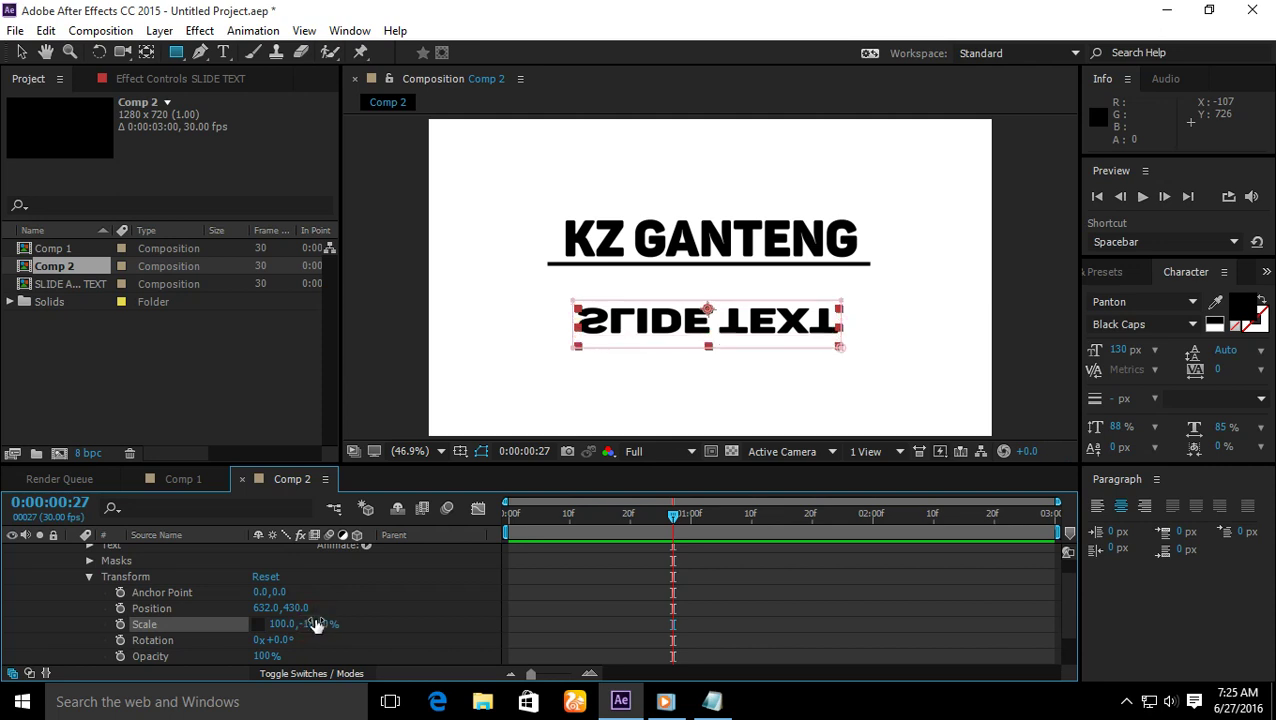
Step: Nudge the flipped SLIDE TEXT layer up to just below the black line, at position 632, 360
scroll(165, 575, up, 1)
click(158, 552)
key(Up)
key(Up)
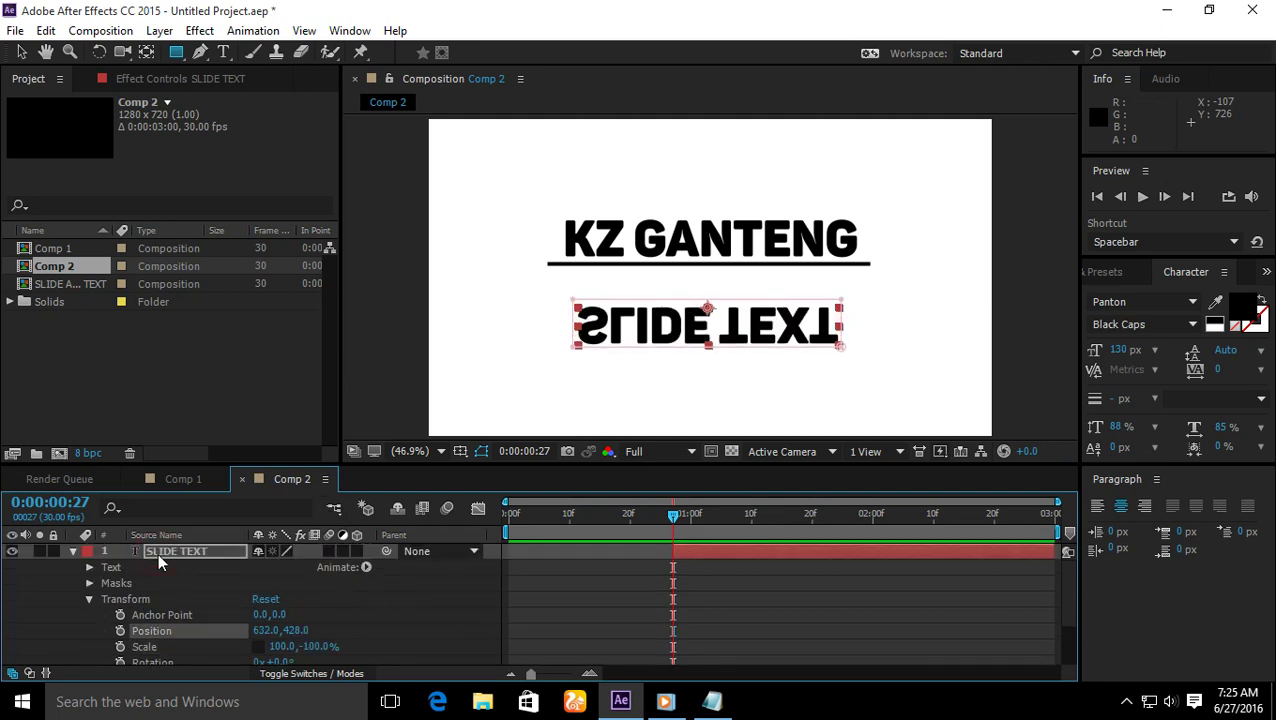
key(Up)
key(Up)
key(Up)
key(Up)
key(Up)
key(Up)
key(Up)
key(Up)
key(Up)
key(Up)
key(Up)
key(Up)
key(Up)
key(Up)
key(Up)
key(Up)
key(Up)
key(Up)
key(Up)
key(Up)
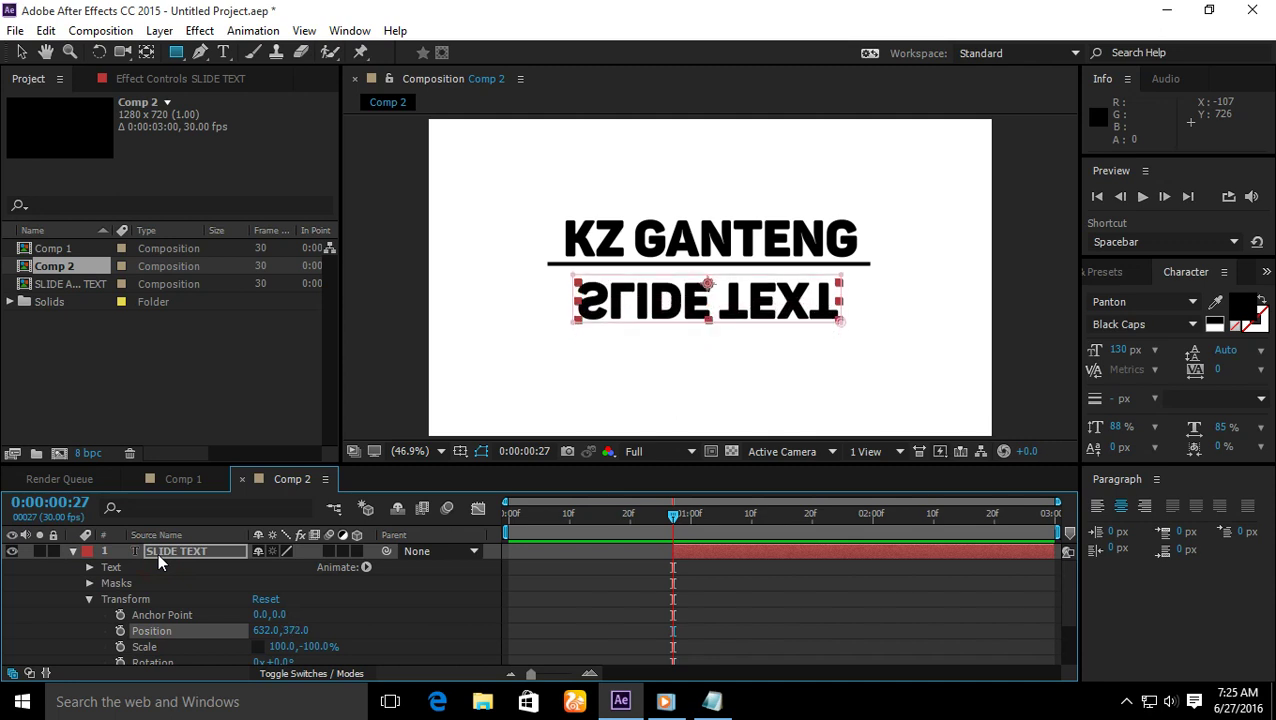
key(Up)
key(Up)
key(Up)
key(Up)
key(Up)
key(Up)
key(Up)
key(Up)
key(Up)
key(Up)
key(Up)
key(Up)
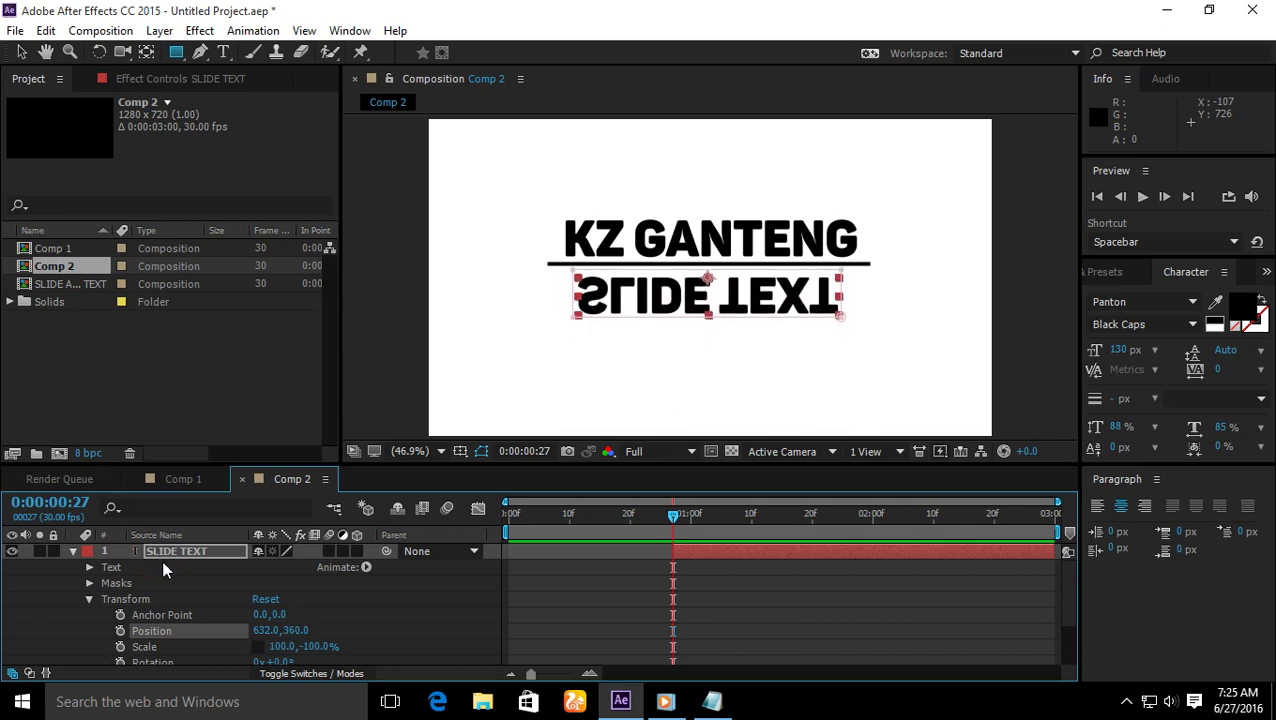
Step: Mirror the SLIDE TEXT layer horizontally as well by setting its horizontal scale to -100%
click(283, 647)
text(-1)
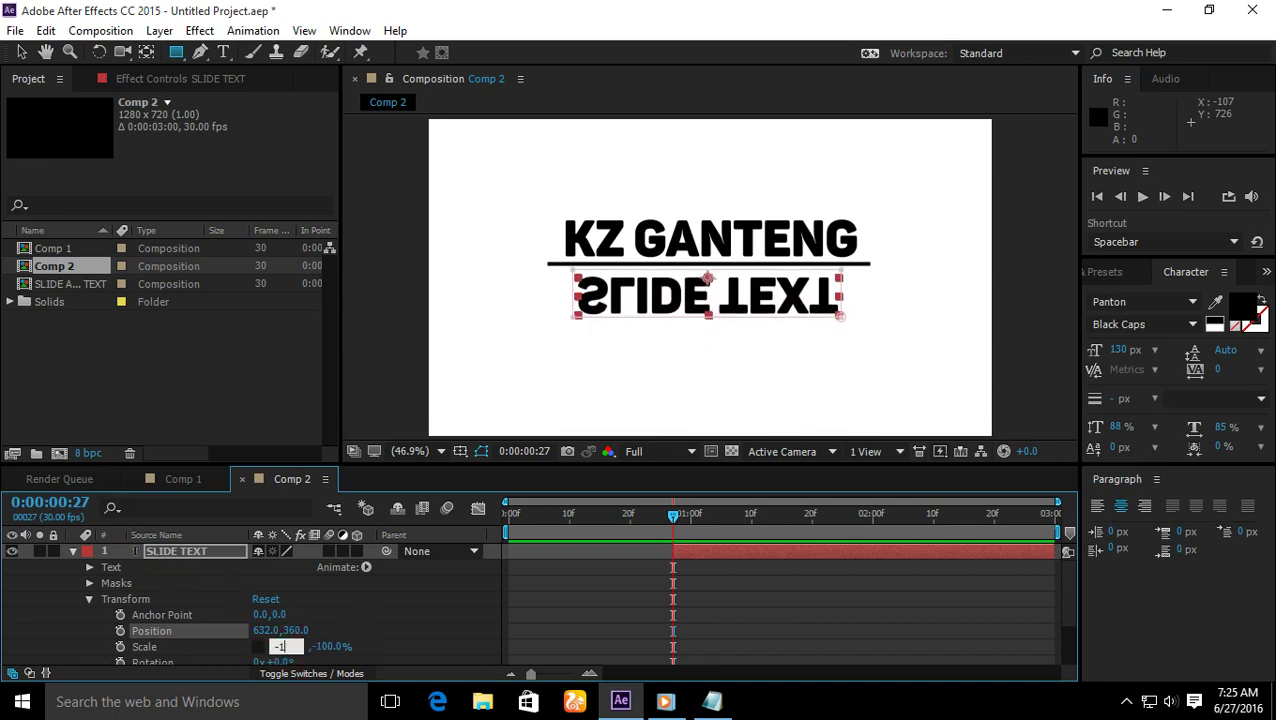
text(00)
key(Return)
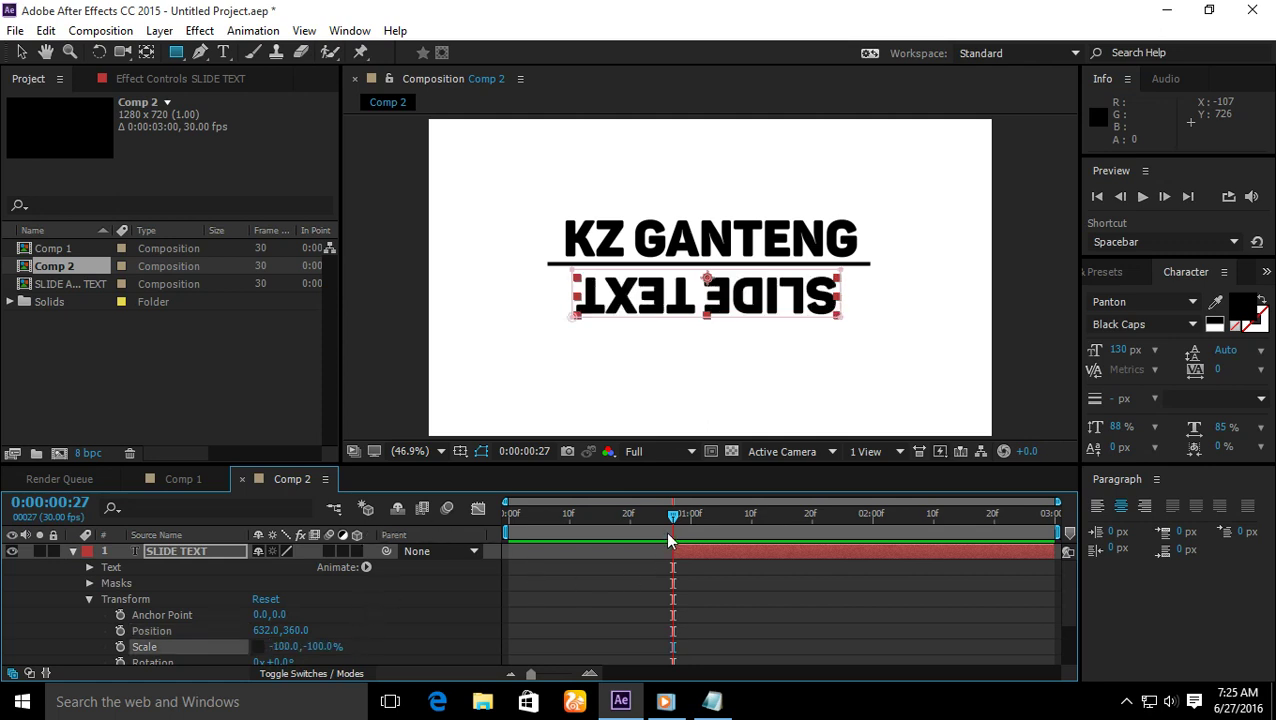
drag(693, 516, 679, 514)
Step: Add a Position text animator to SLIDE TEXT and keyframe it at frame 27 with a vertical offset of 107, hiding the letters
click(90, 599)
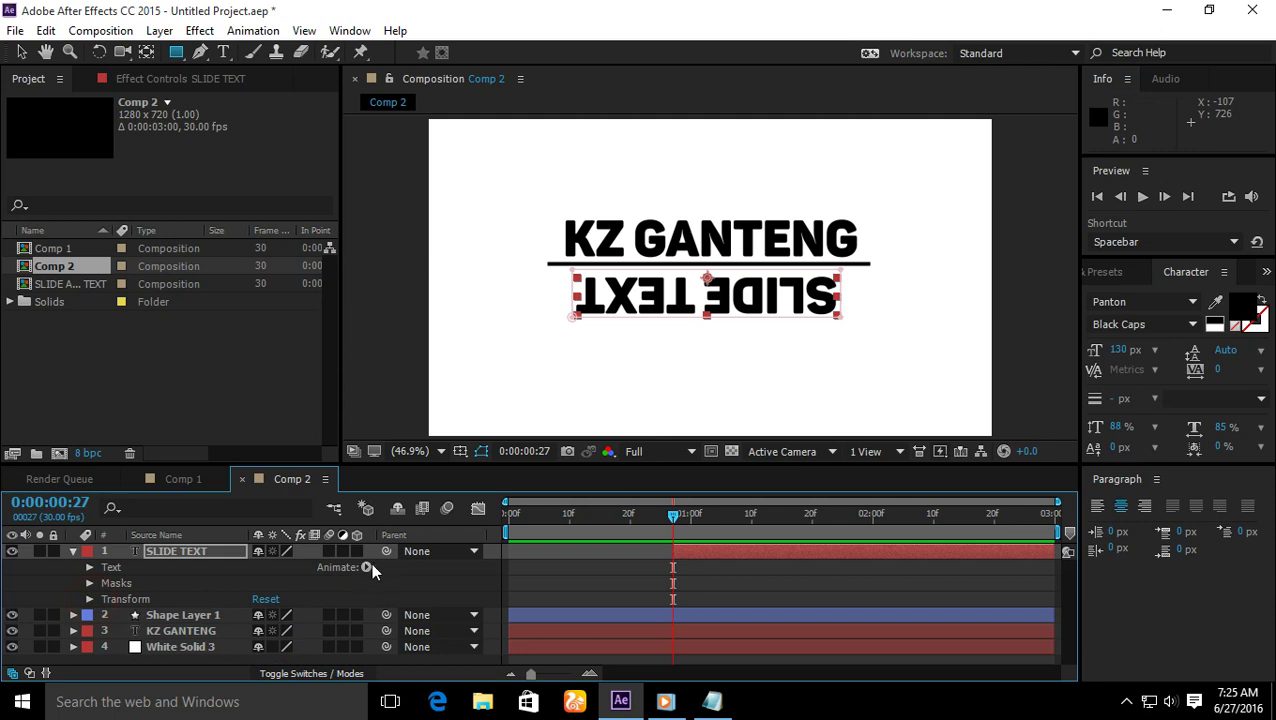
click(369, 567)
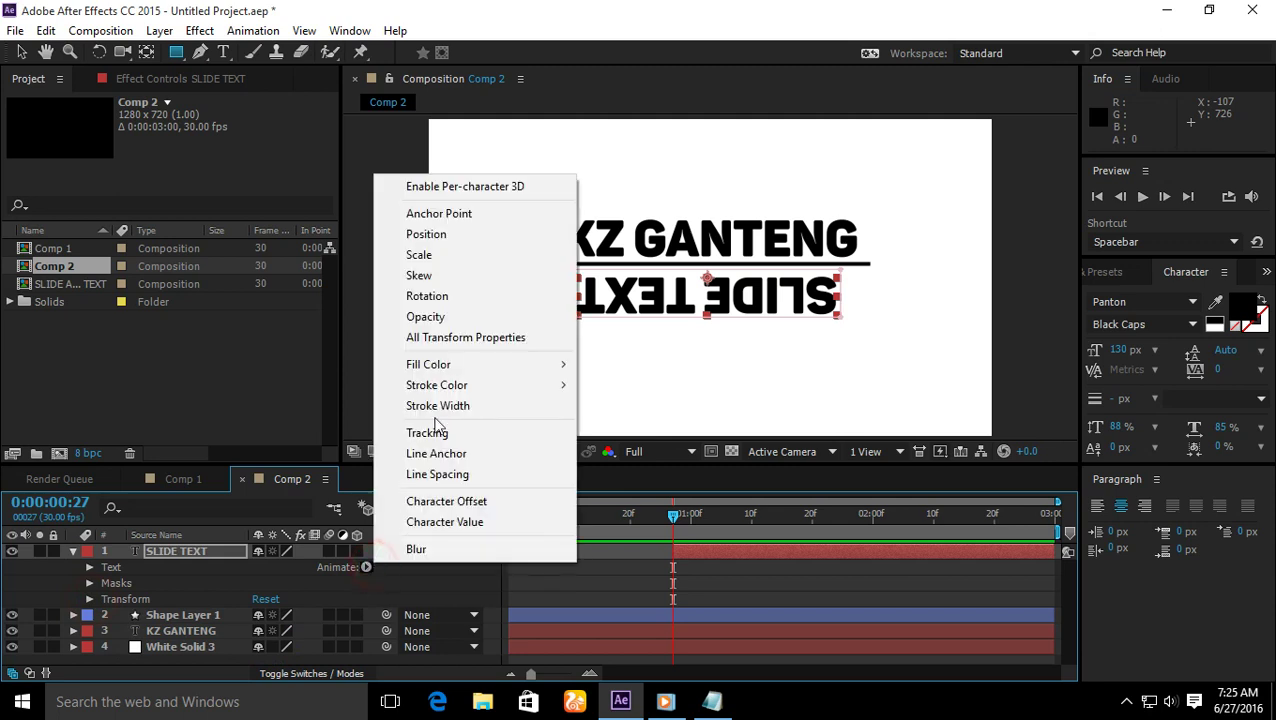
click(451, 238)
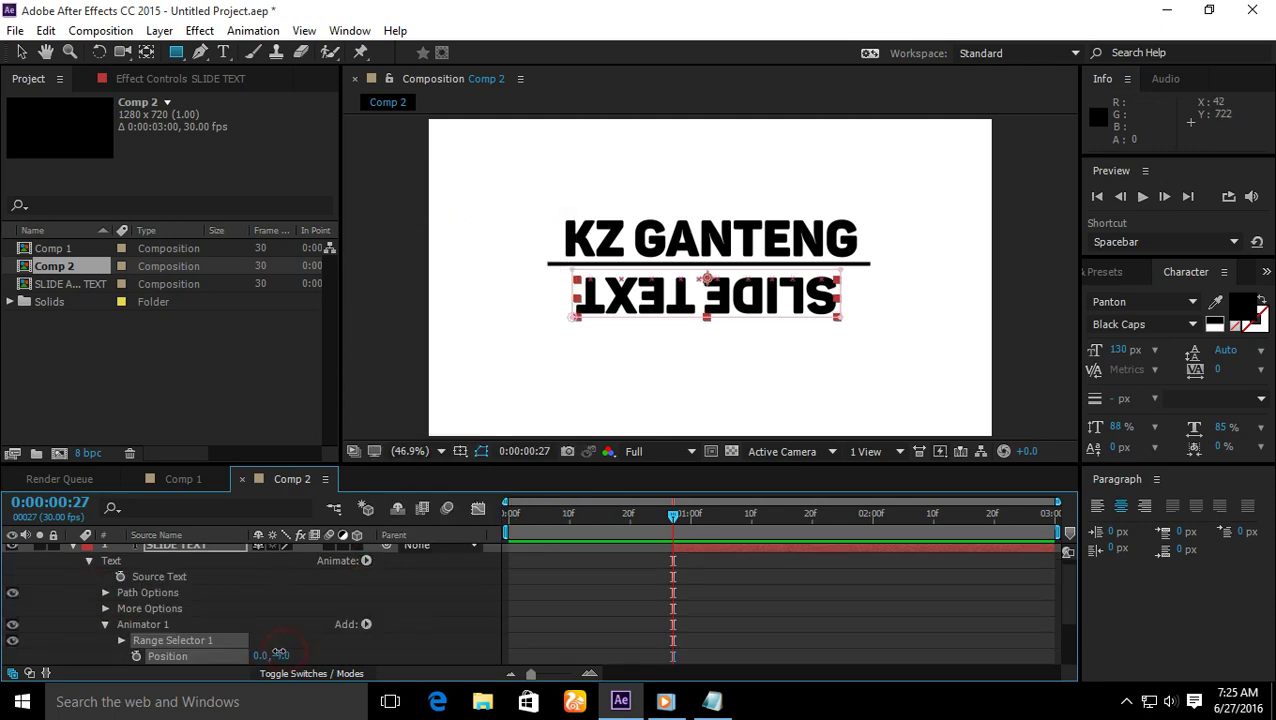
drag(278, 654, 398, 634)
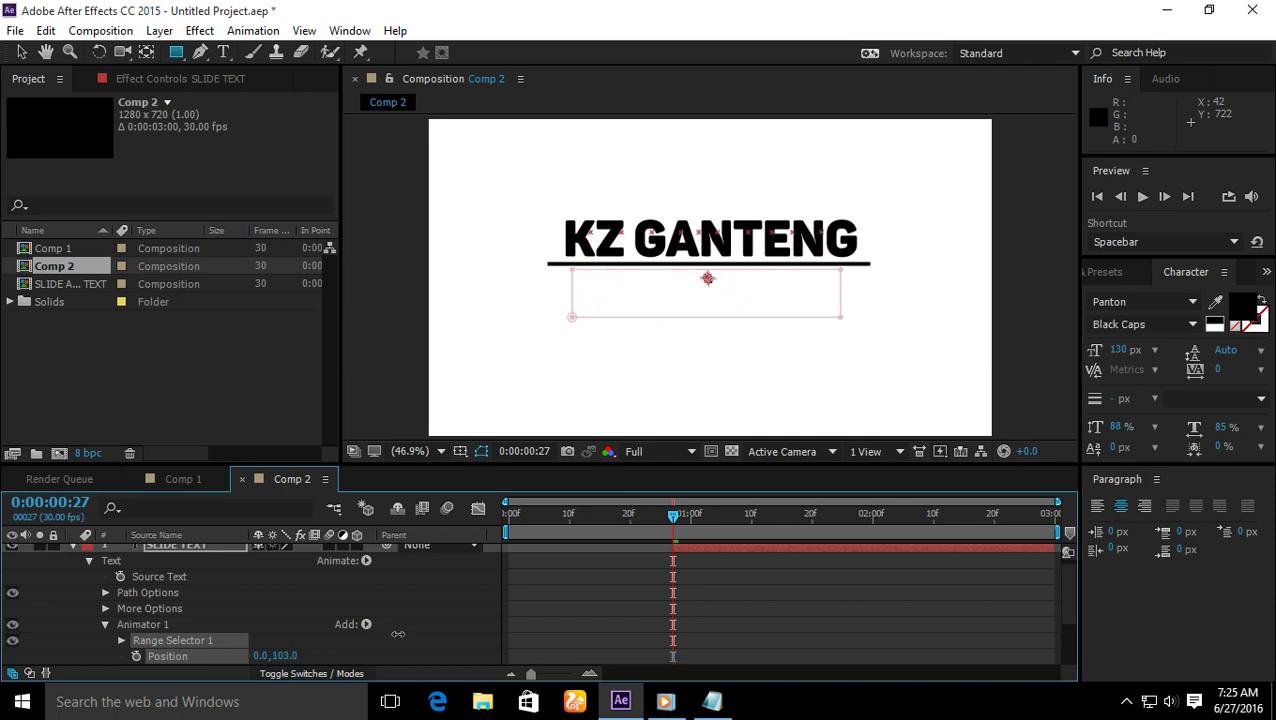
click(287, 655)
text(95)
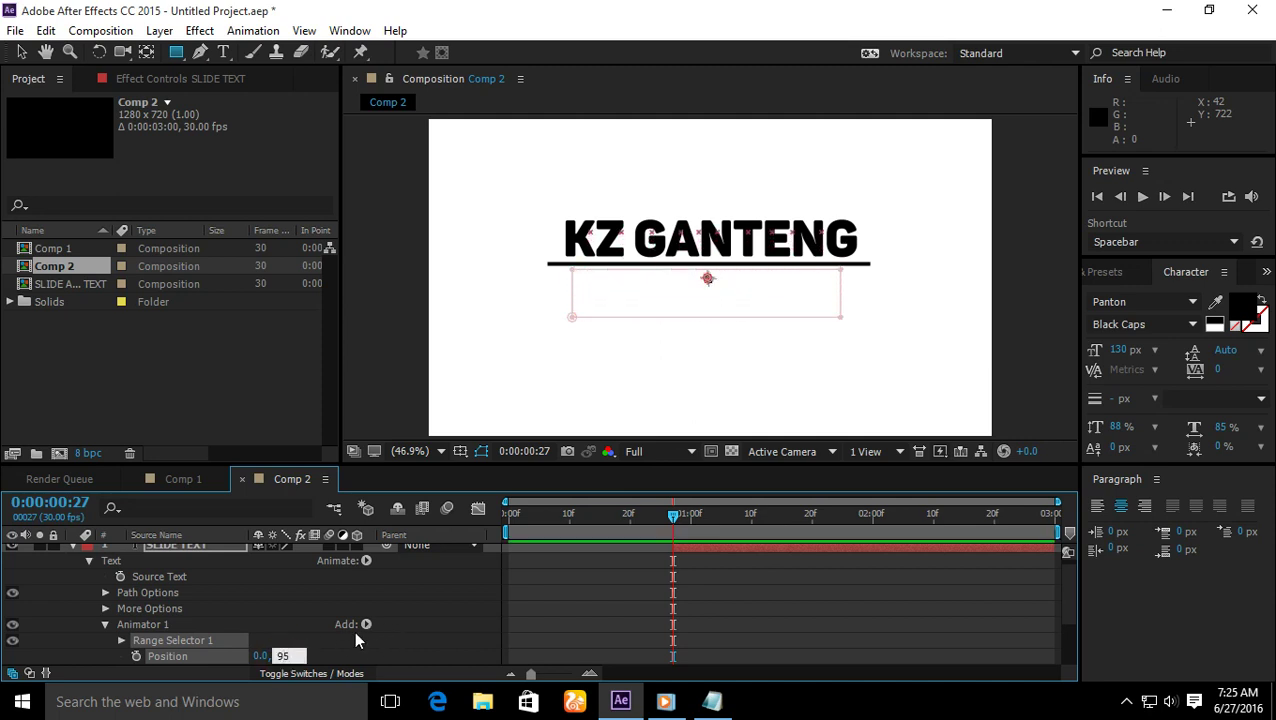
key(Return)
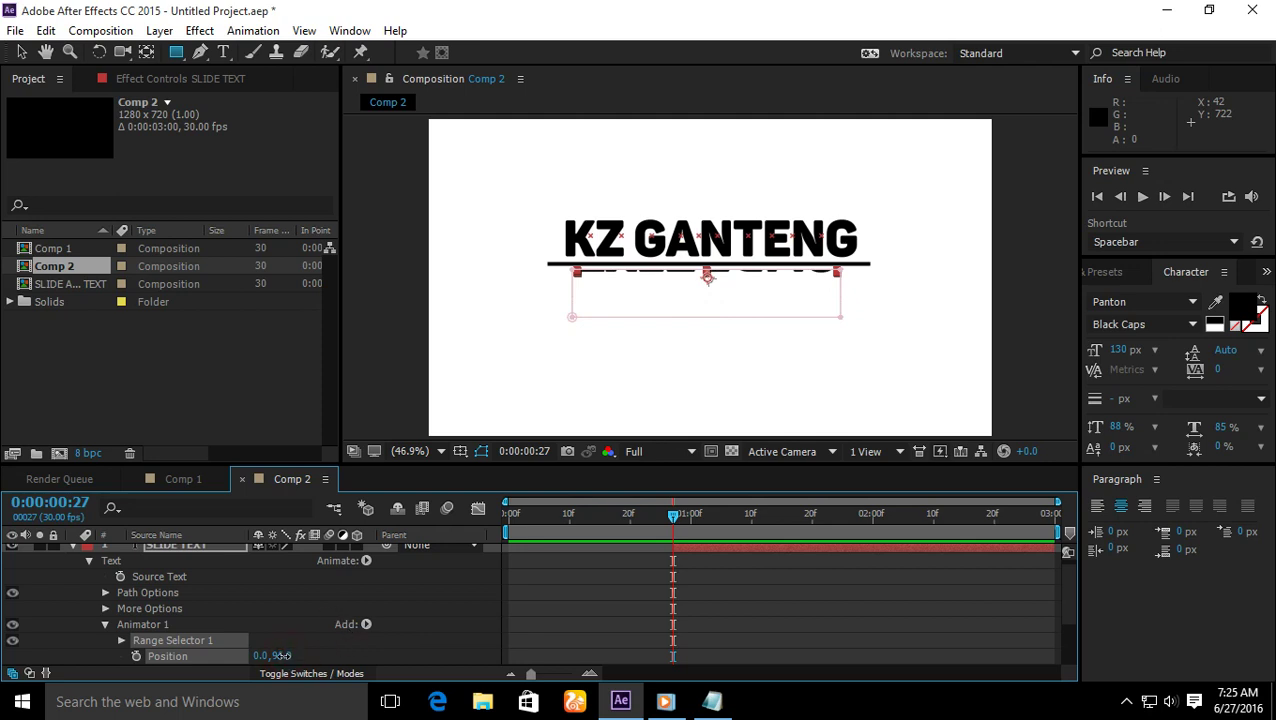
drag(283, 655, 298, 655)
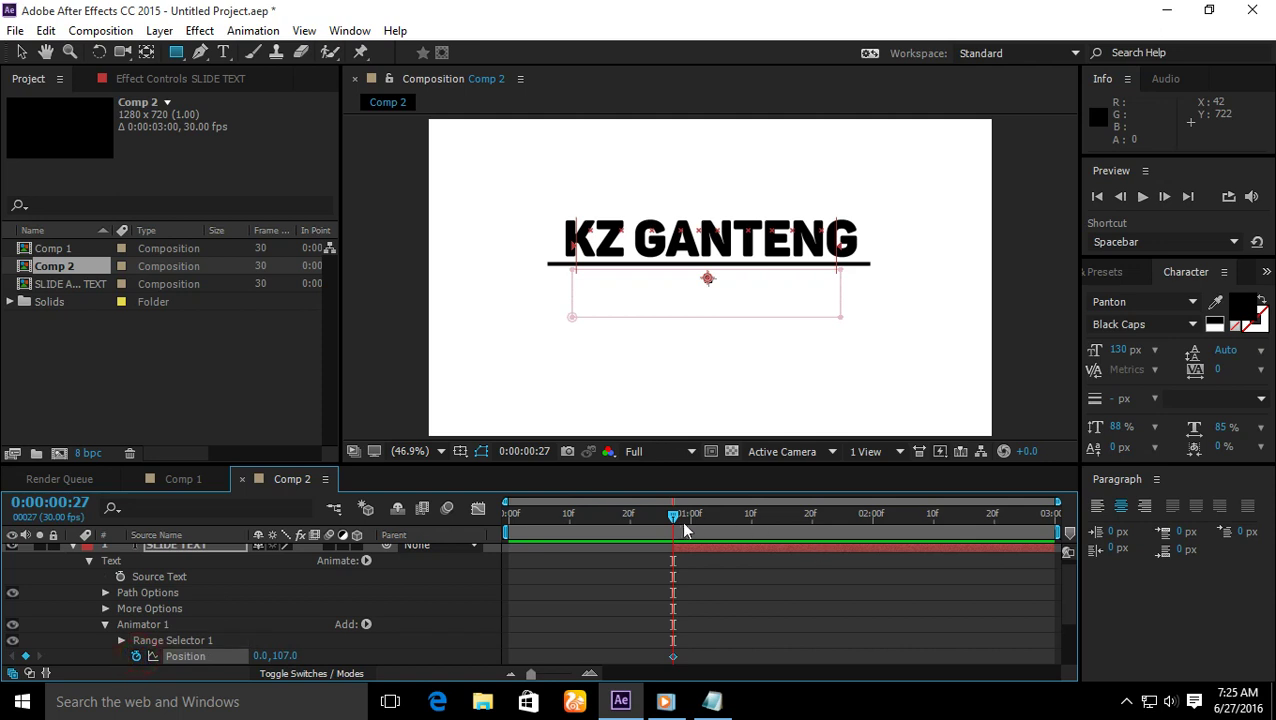
Step: Retime Shape Layer 1's ending Scale keyframe to about 0:00:01:00 and make the SLIDE TEXT layer start at frame 21
drag(753, 515, 612, 521)
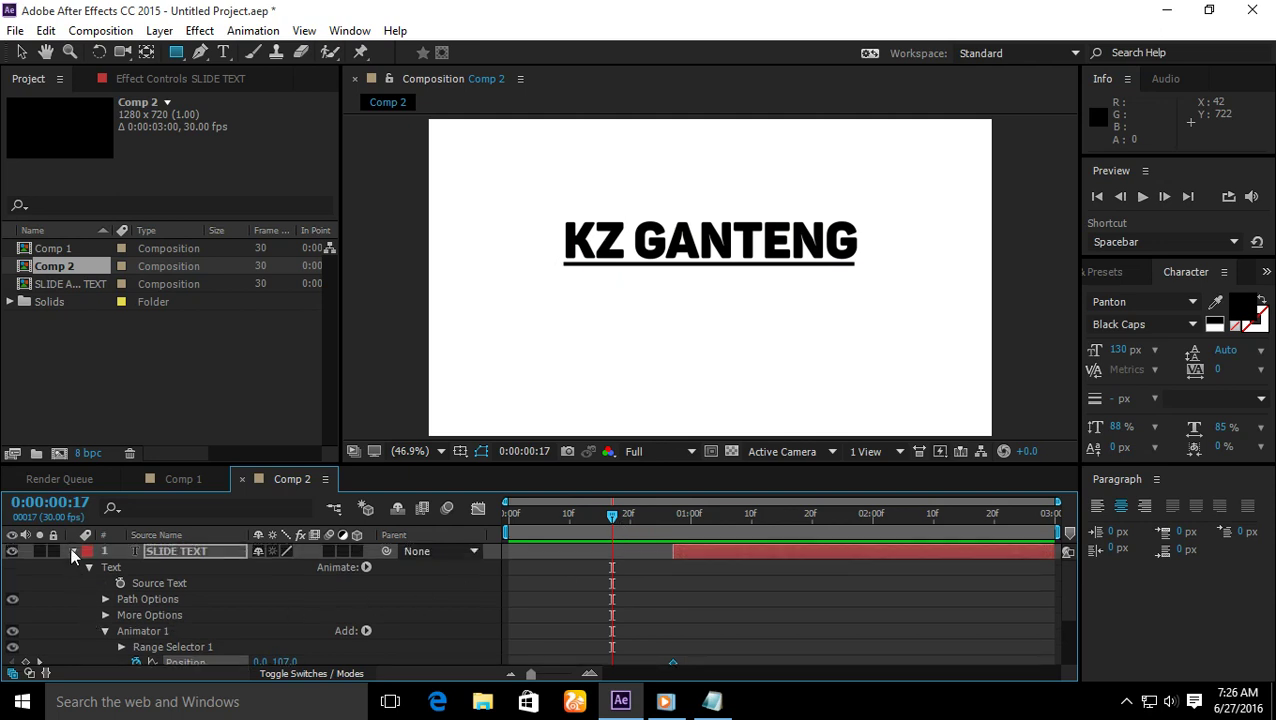
click(72, 550)
click(183, 567)
click(73, 567)
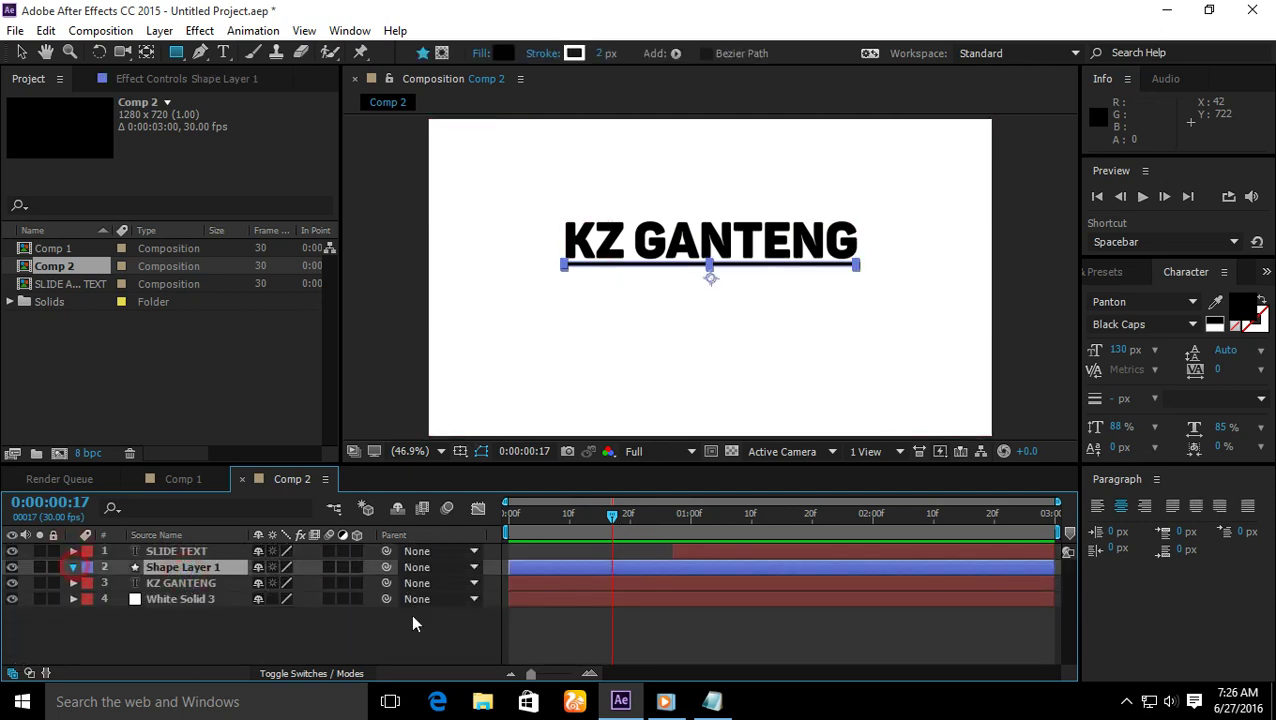
drag(654, 630, 767, 632)
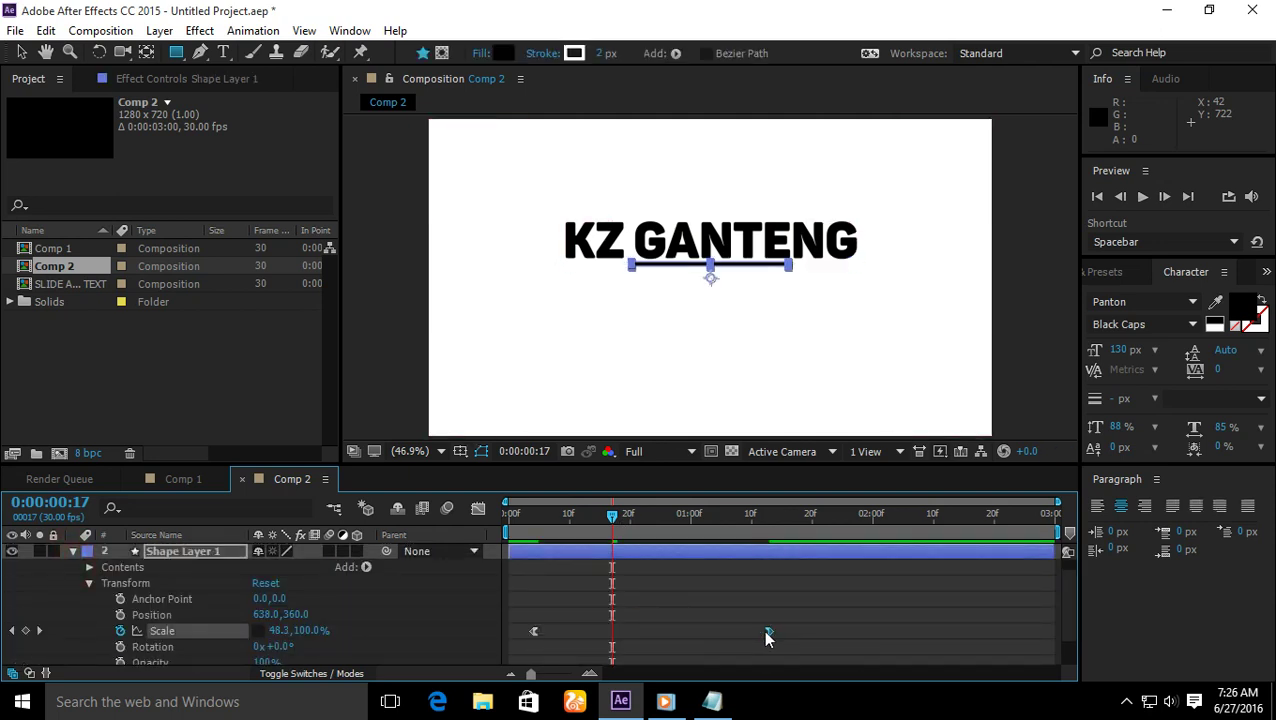
scroll(172, 580, up, 1)
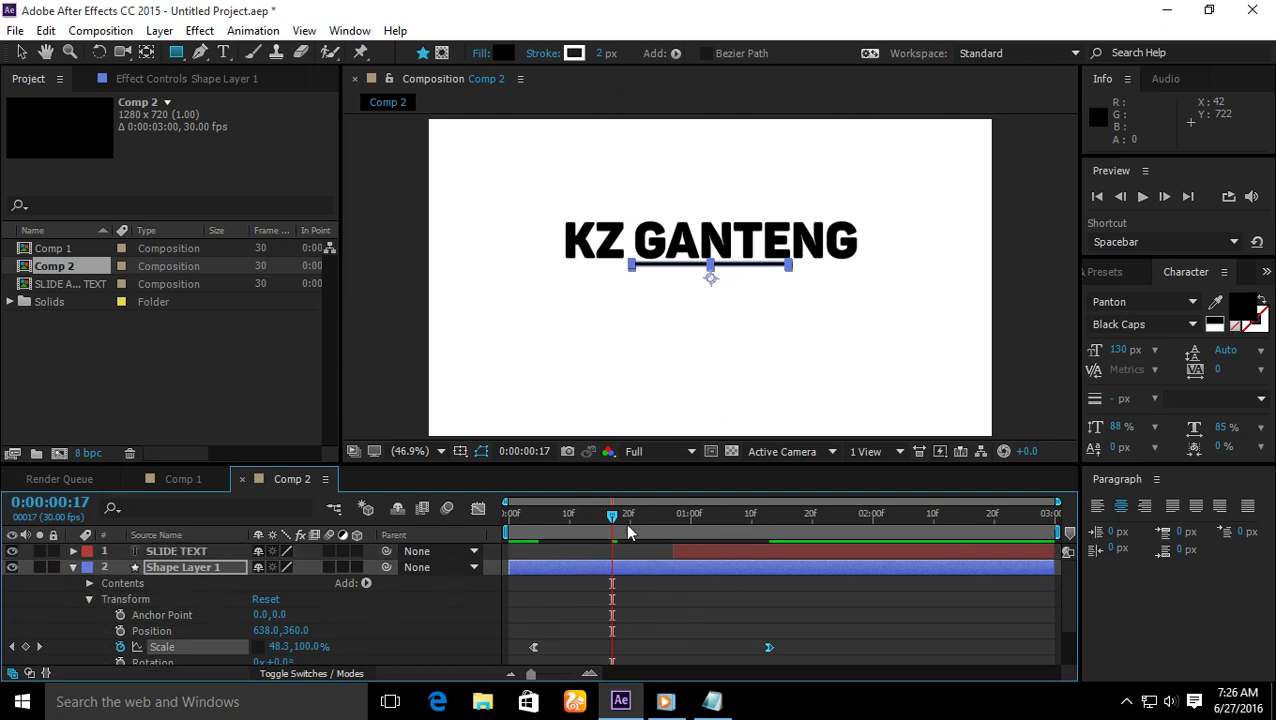
drag(615, 513, 673, 514)
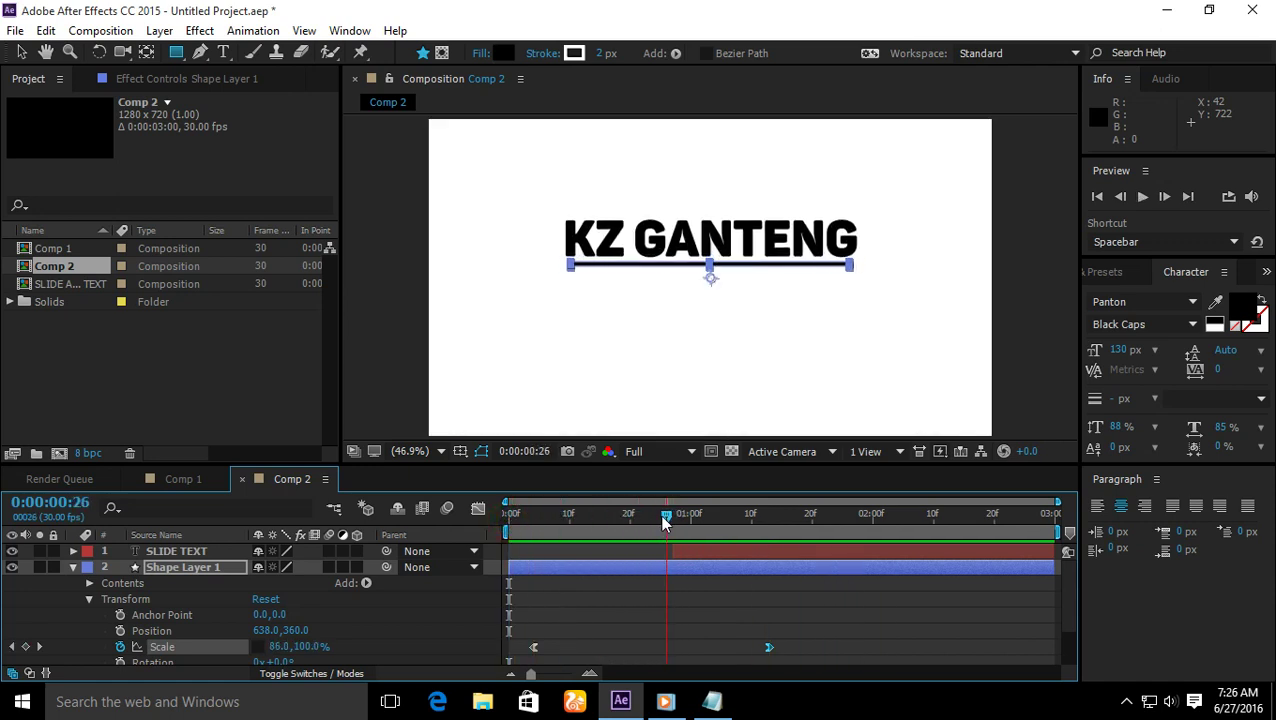
drag(767, 647, 727, 647)
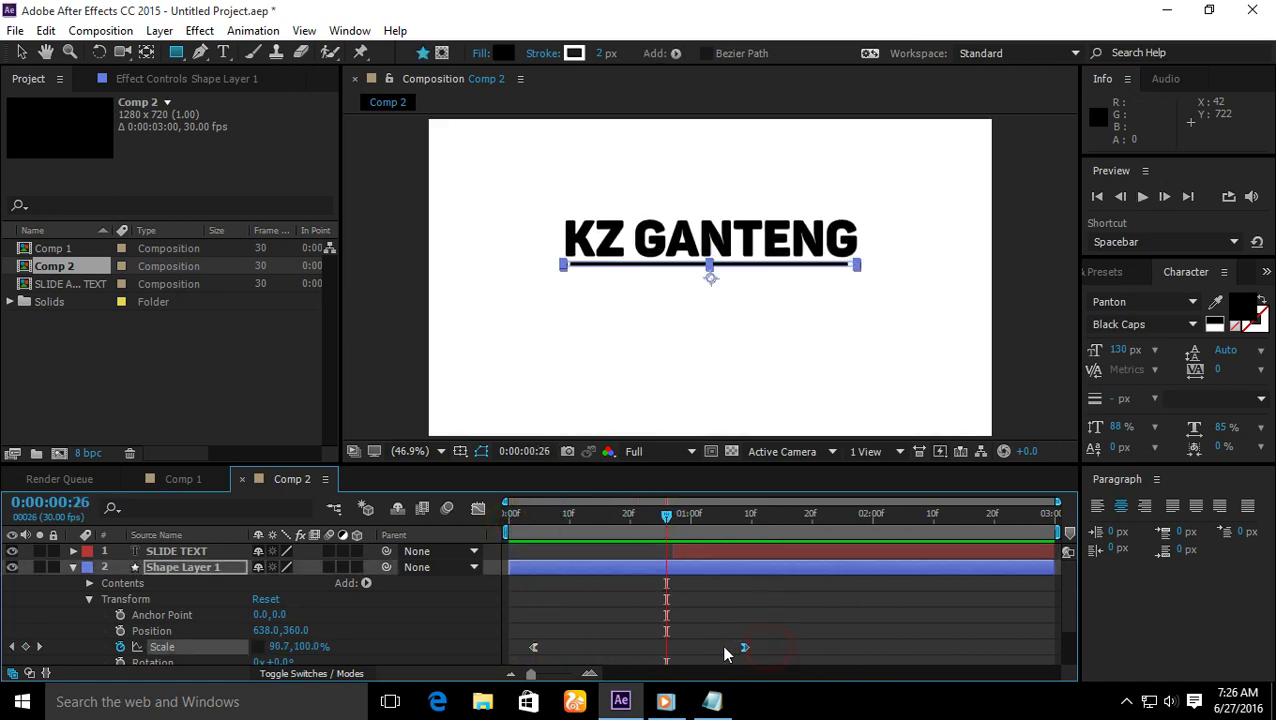
drag(670, 551, 636, 516)
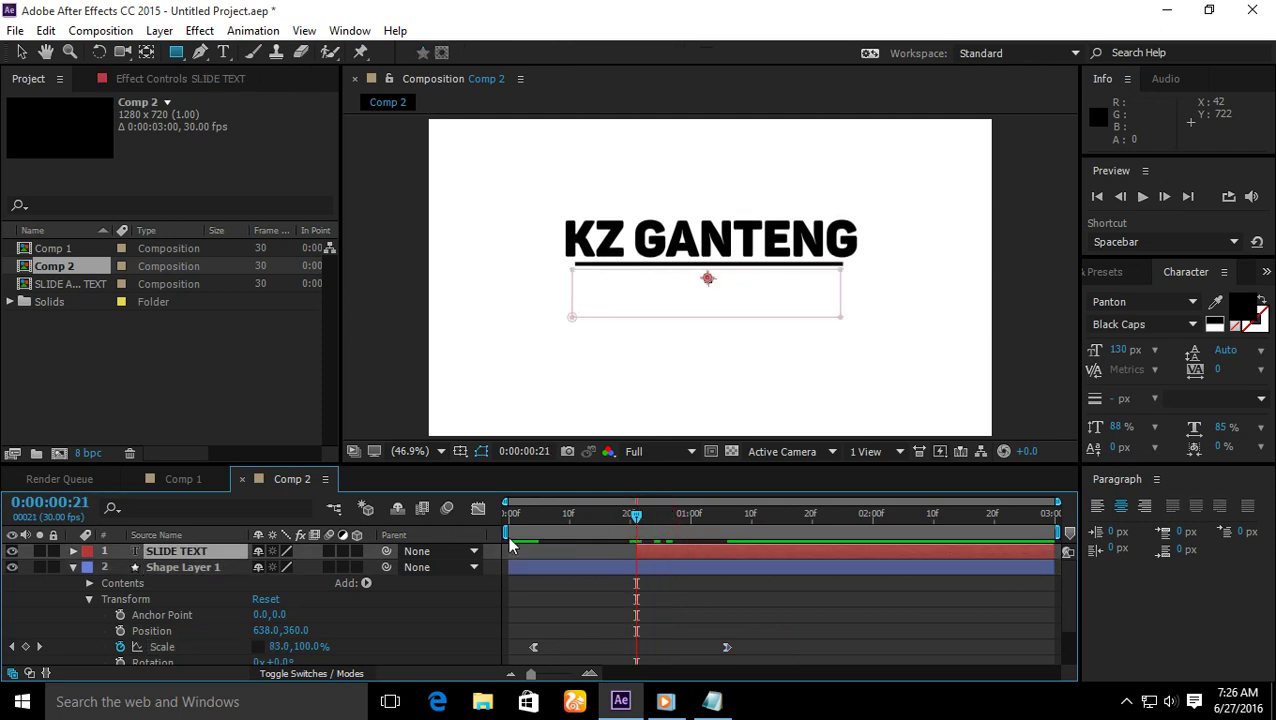
drag(730, 648, 694, 648)
Step: Move SLIDE TEXT's animator Position keyframe to frame 21 and add another at 0:00:01:08 with a vertical offset of 0
click(660, 553)
click(73, 552)
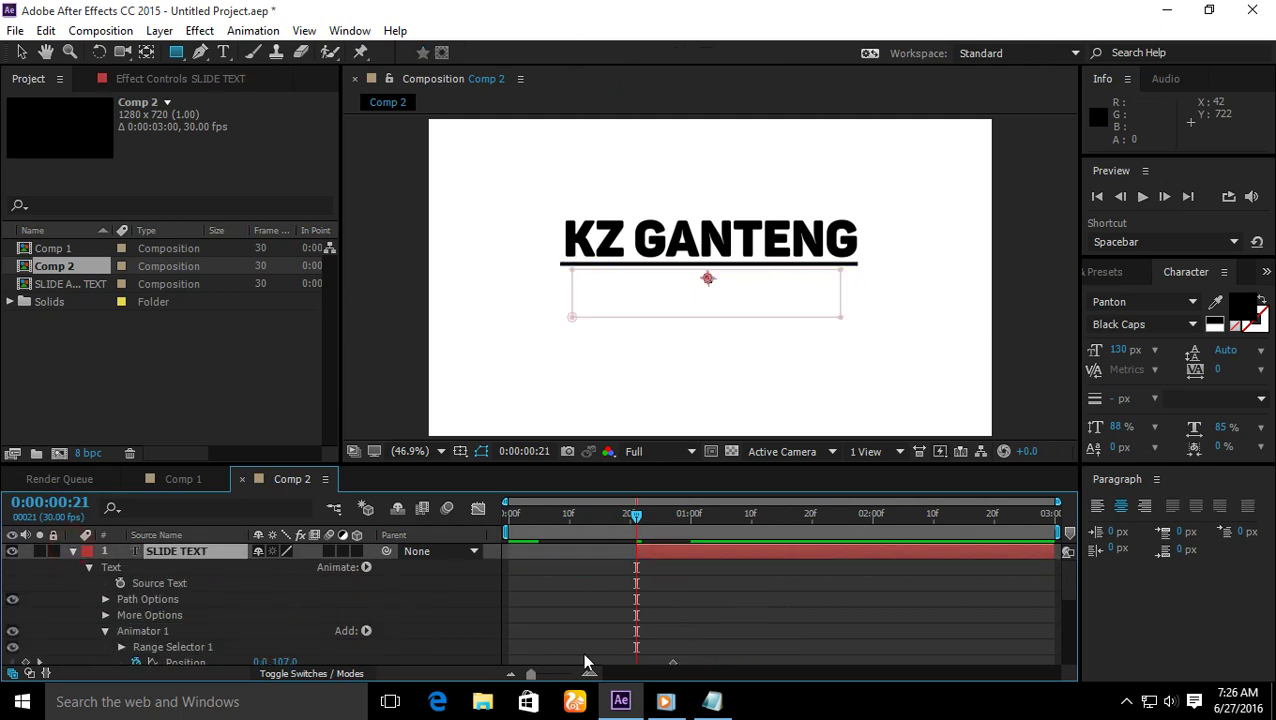
drag(634, 514, 673, 516)
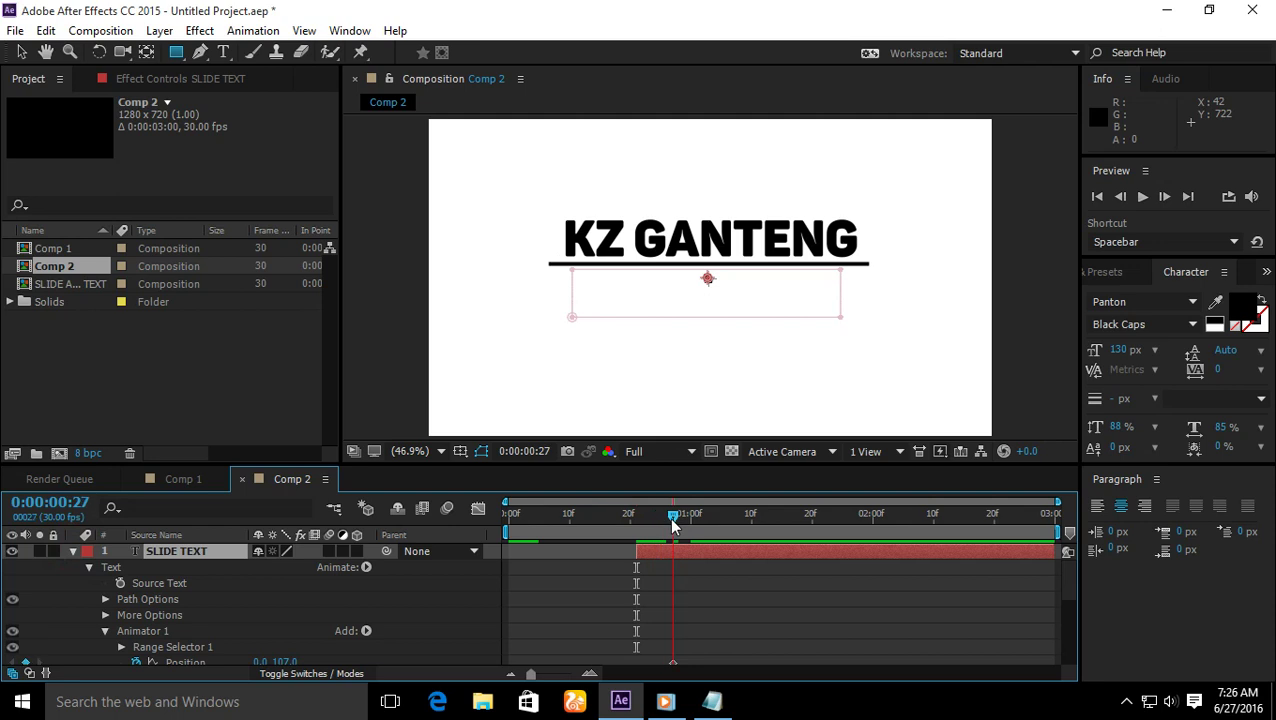
click(673, 663)
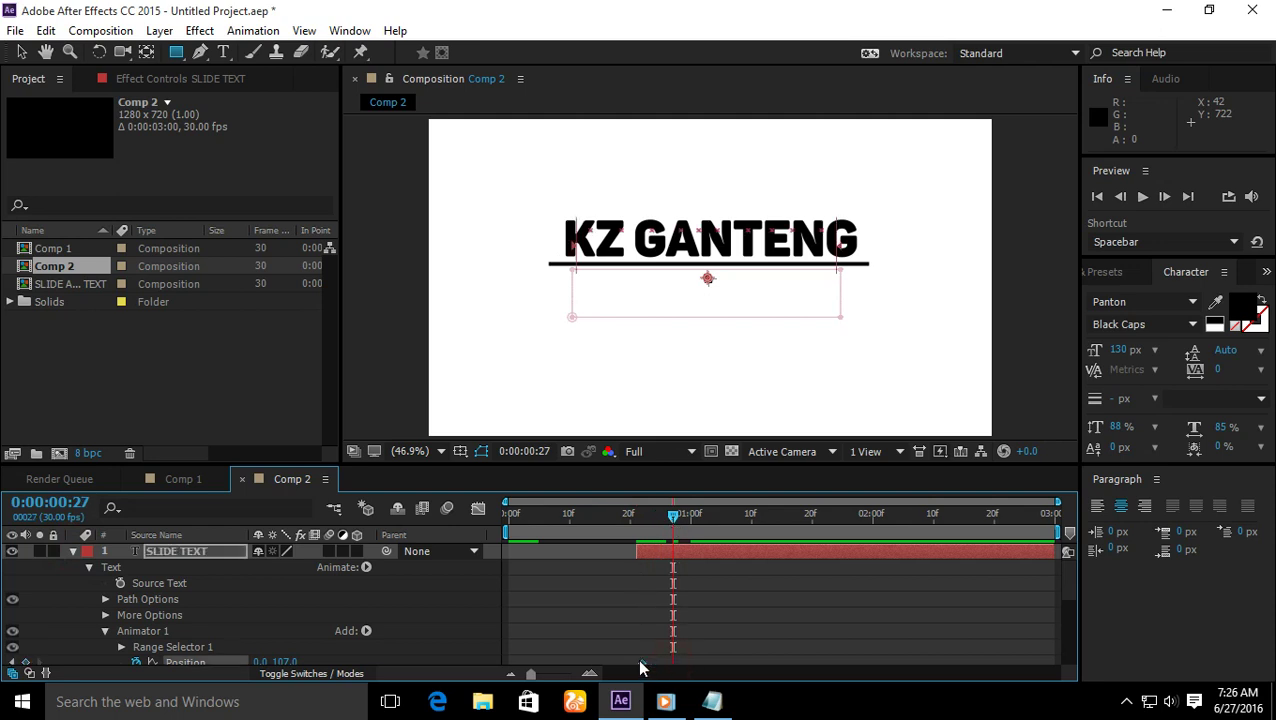
drag(673, 515, 740, 516)
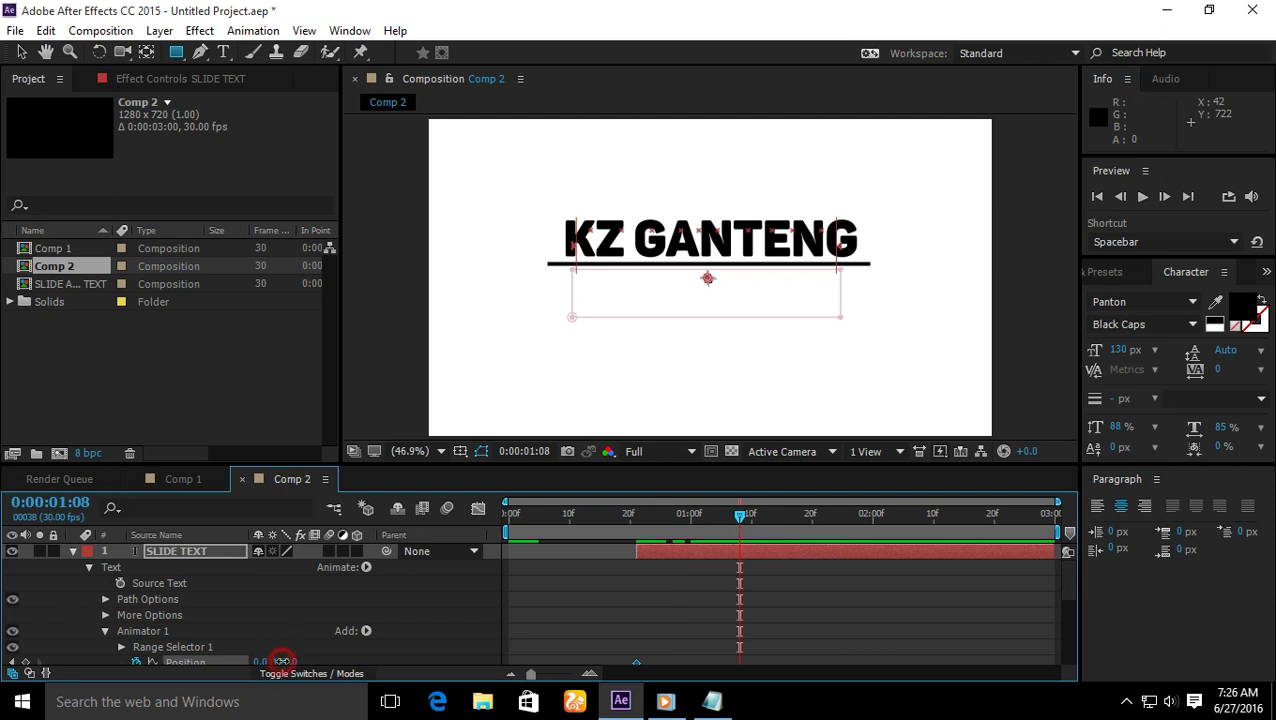
text(0)
key(Return)
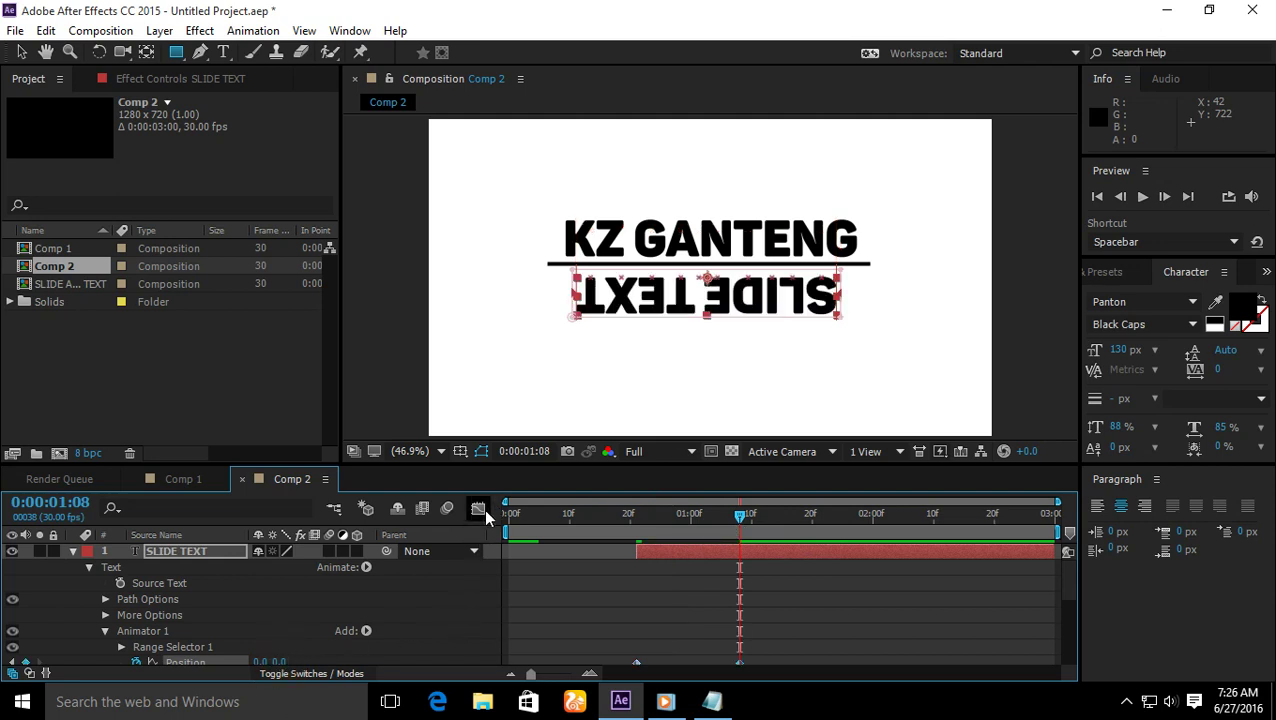
Step: In the Graph Editor, lower the speed at both SLIDE TEXT Position keyframes to about zero and extend the handles for an early peak
click(480, 510)
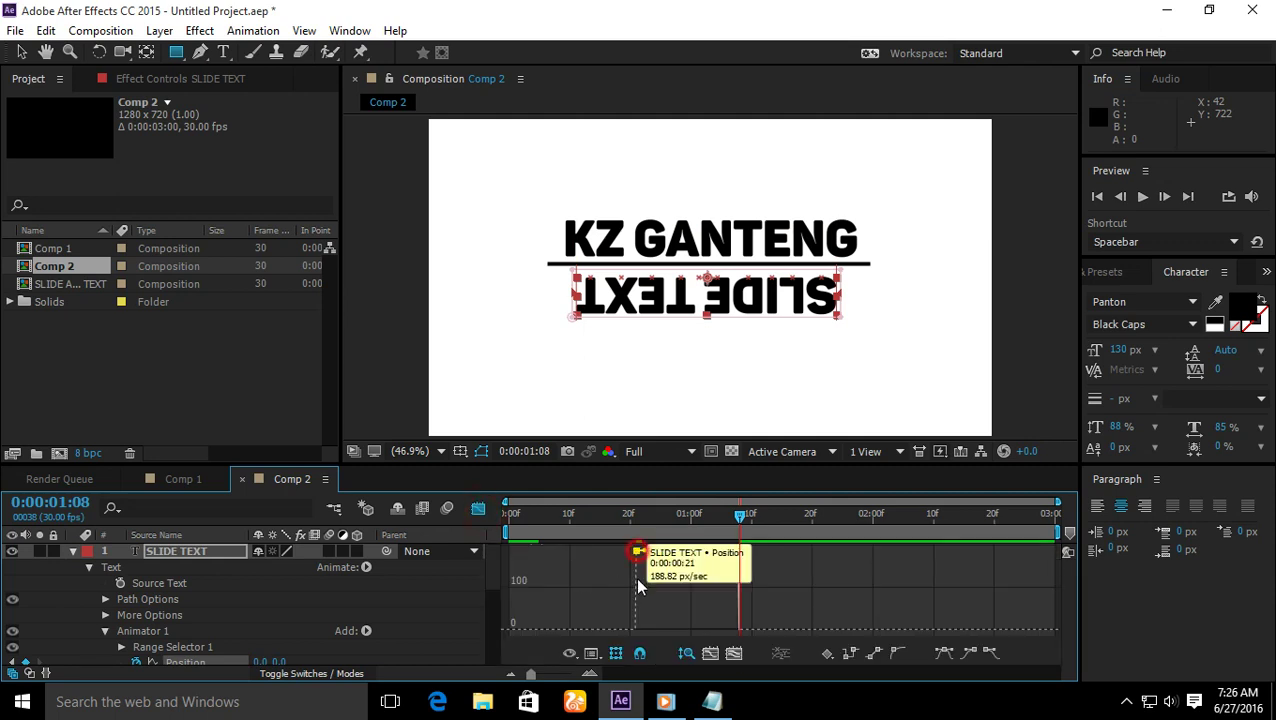
drag(640, 551, 641, 634)
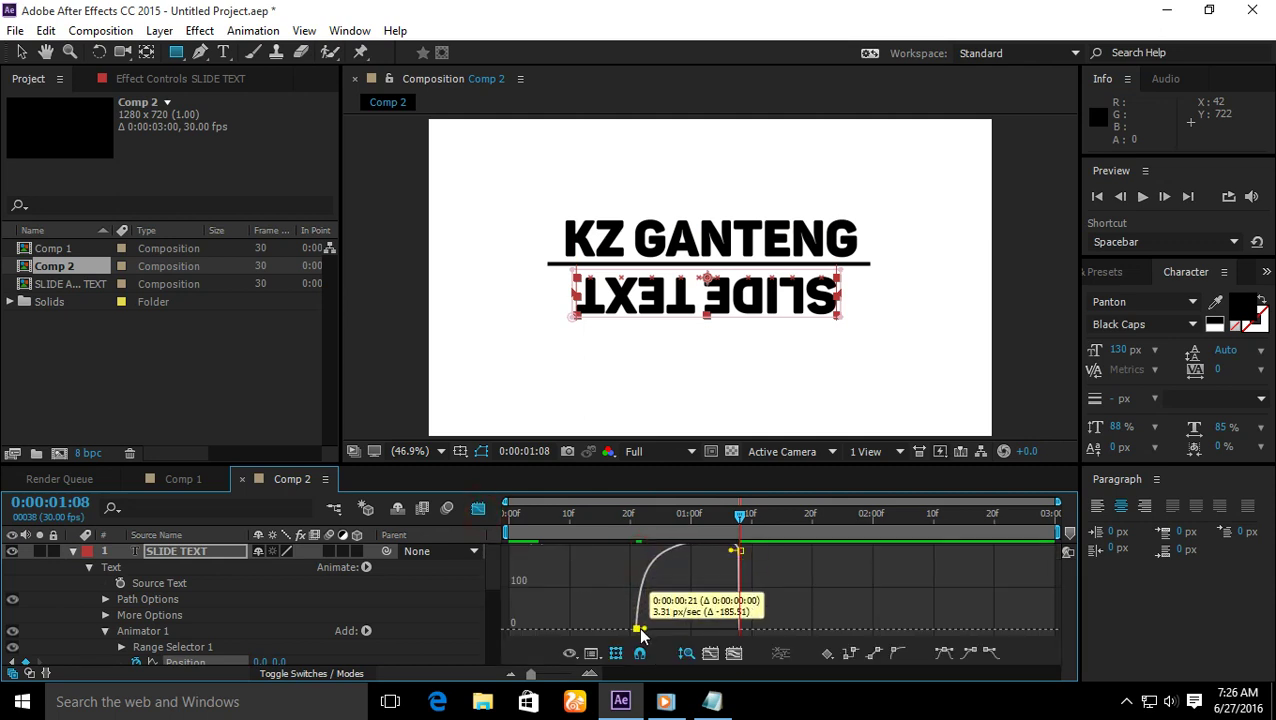
drag(737, 551, 740, 636)
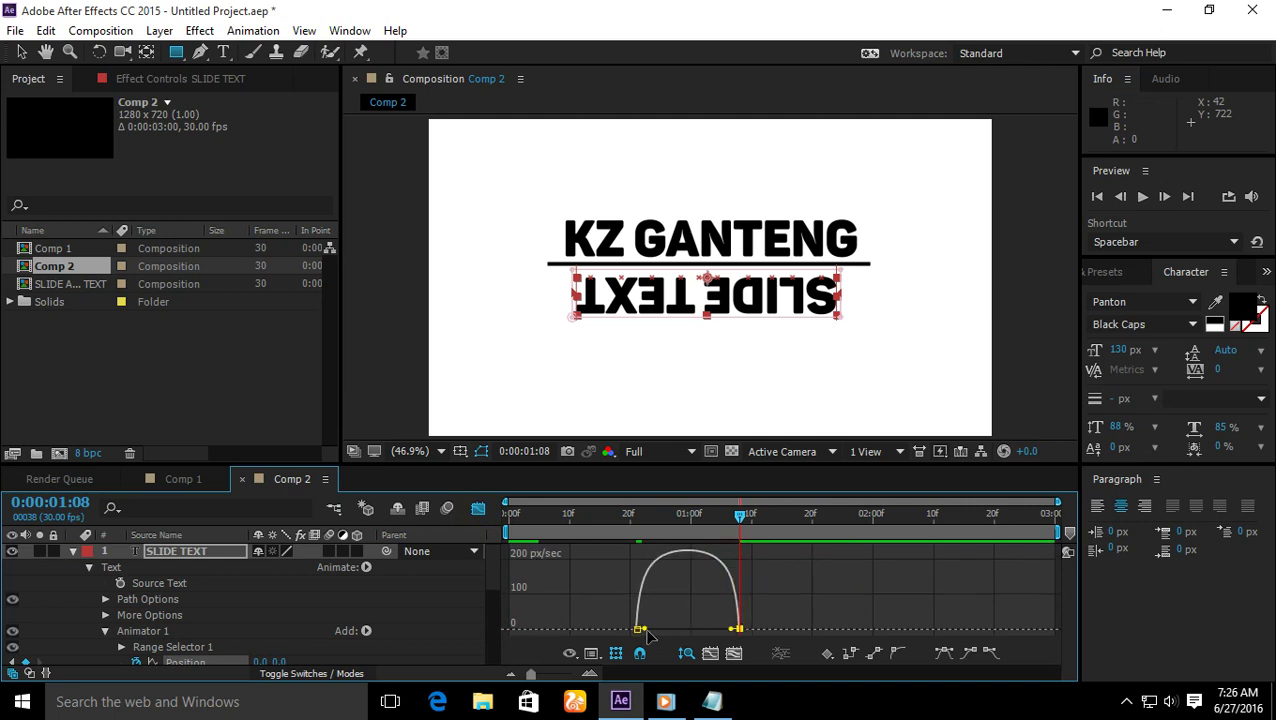
drag(641, 634, 641, 634)
drag(731, 629, 677, 633)
Step: Preview the composition from frame 0 to check the combined reveal of both texts and the line
key(Home)
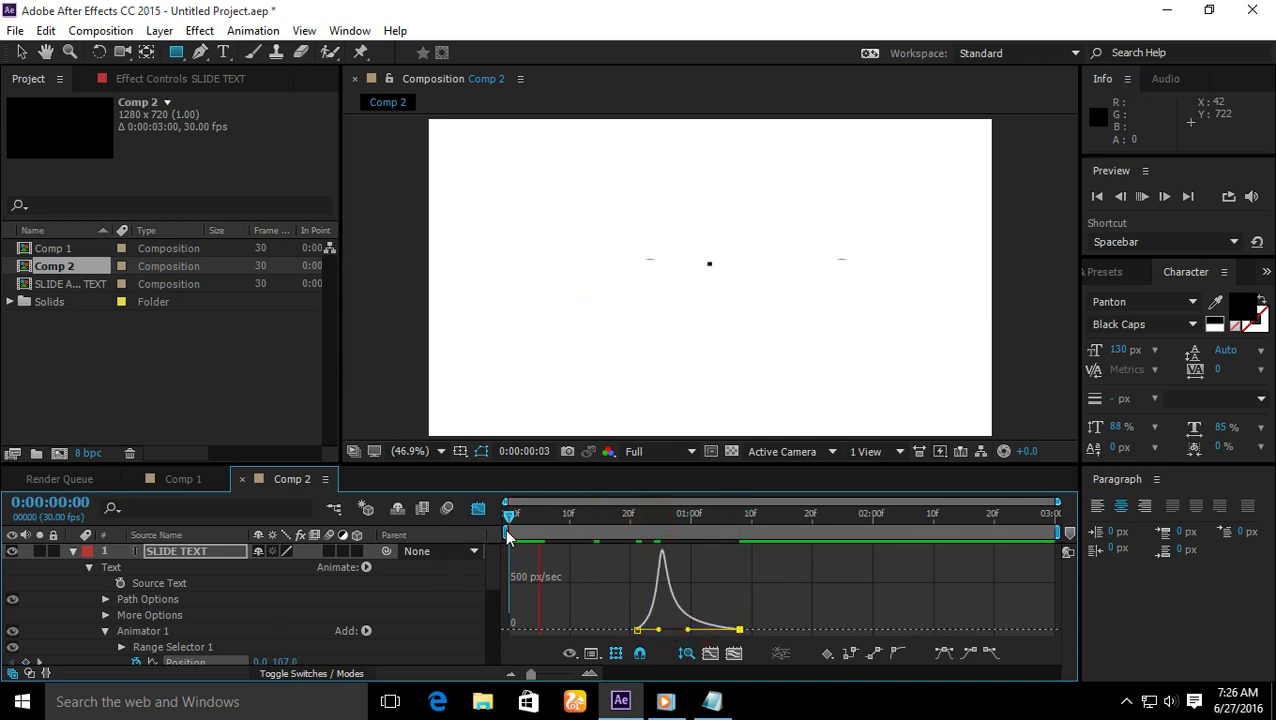
key(space)
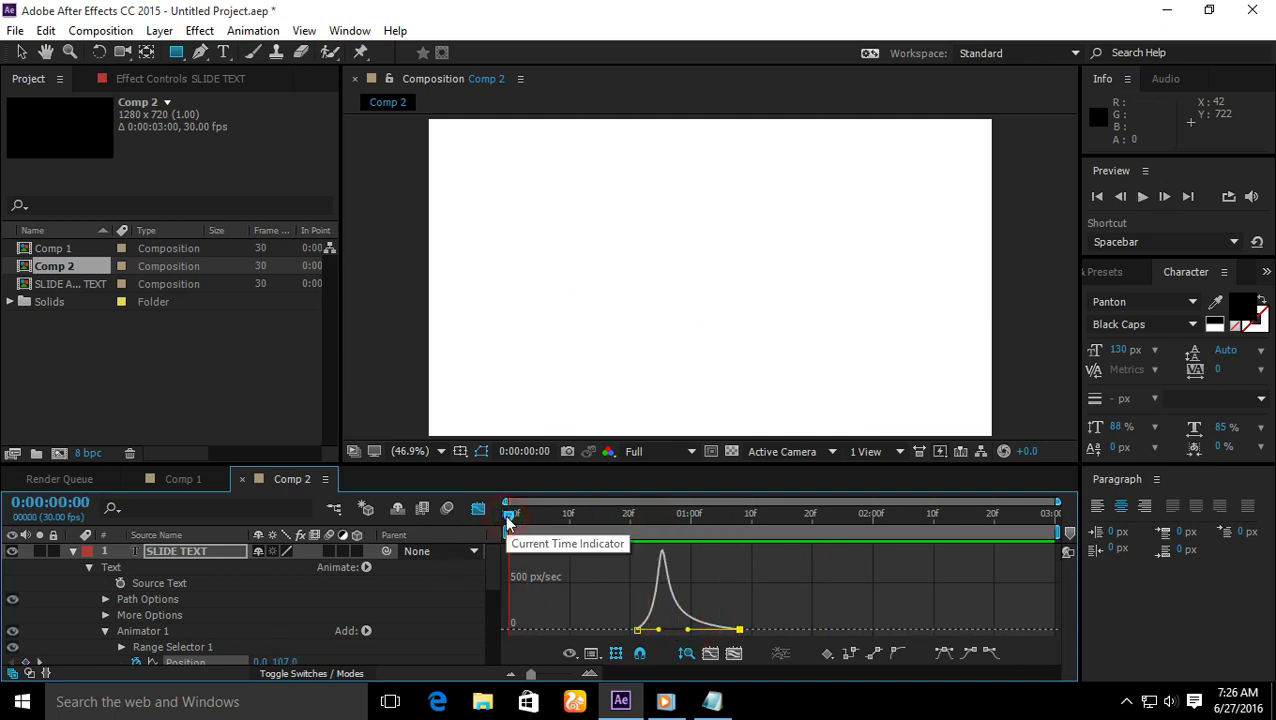
key(space)
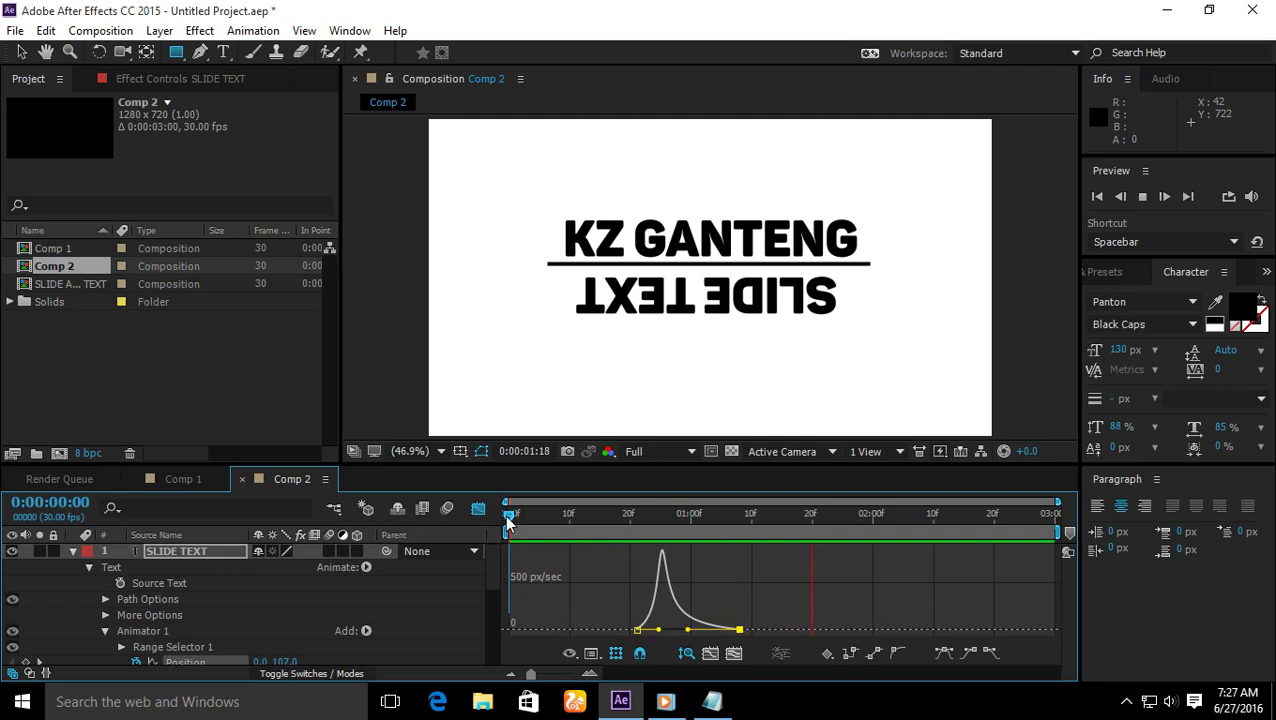
click(508, 517)
key(space)
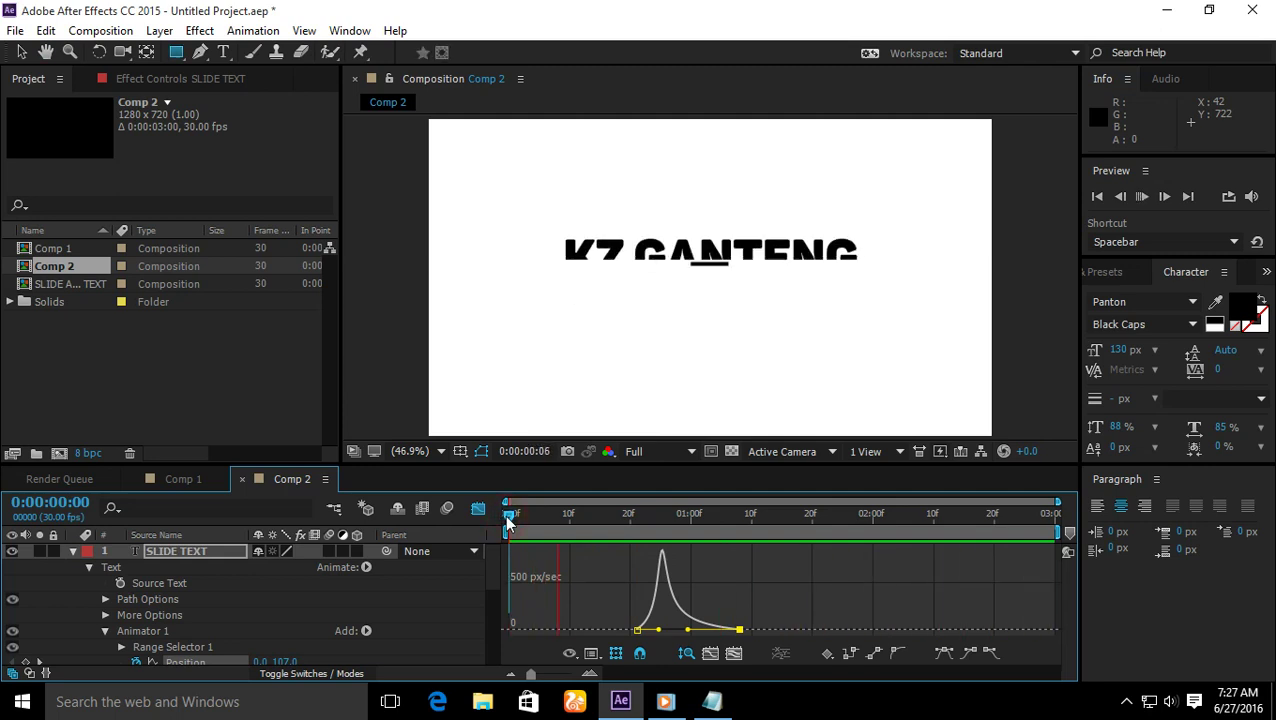
click(508, 517)
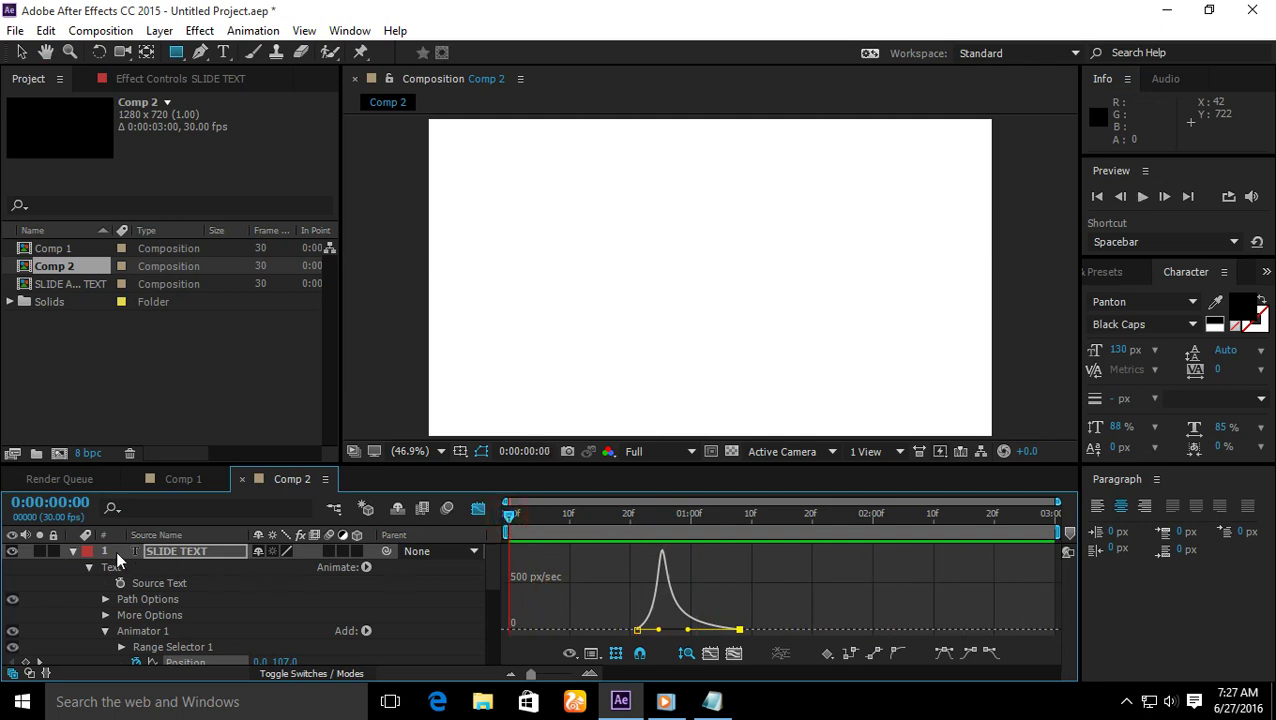
Step: Collapse the SLIDE TEXT and Shape Layer 1 properties, preview the animation once more and close the Graph Editor
click(72, 552)
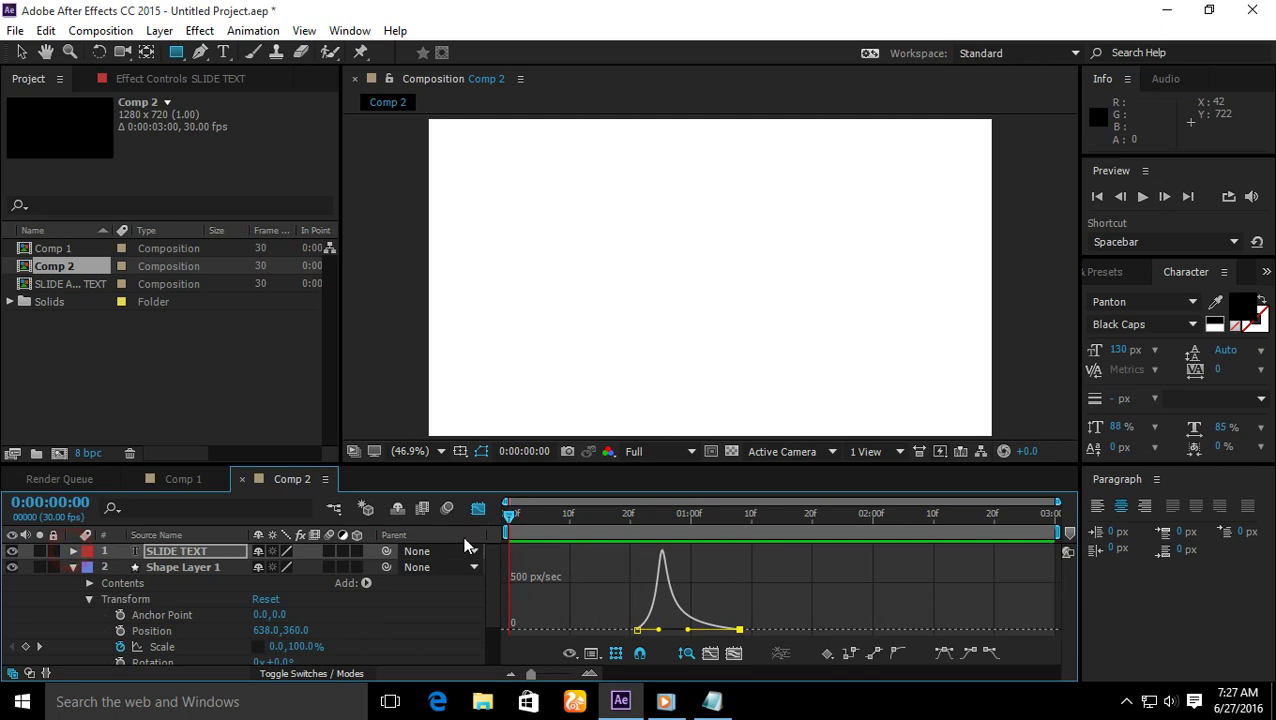
click(74, 572)
key(space)
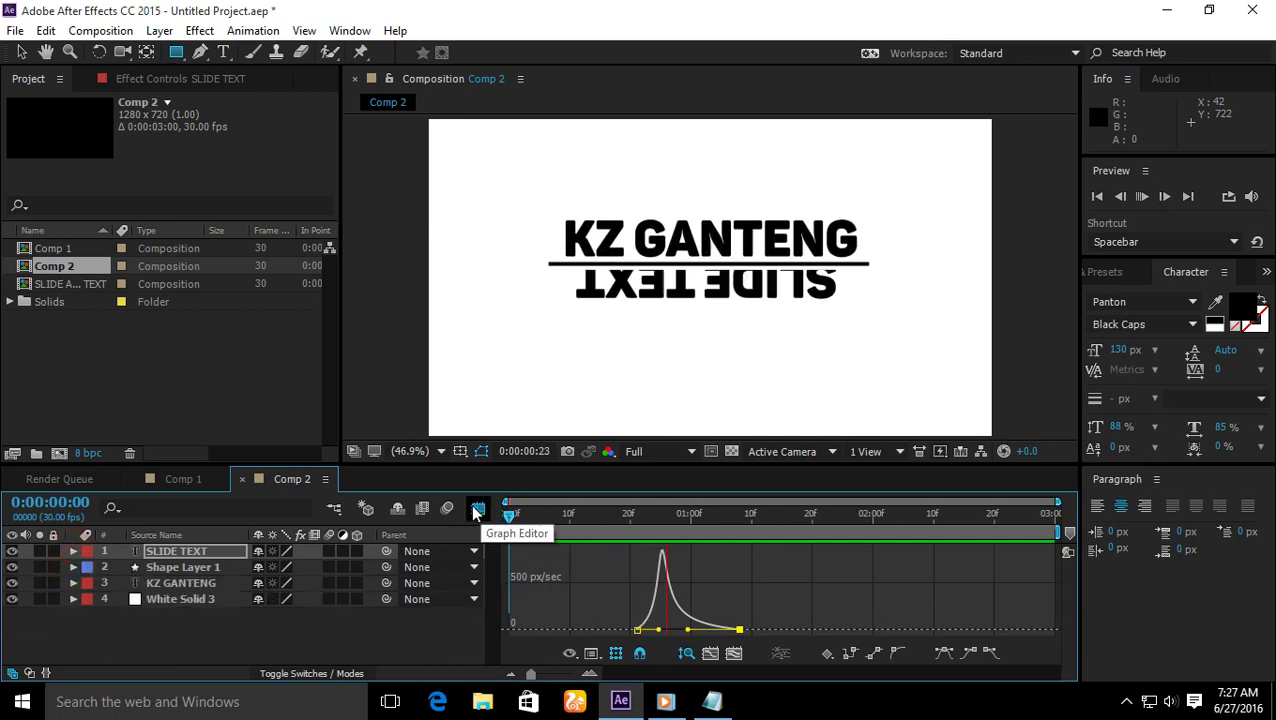
click(476, 509)
Step: At 0:00:01:04, nudge the SLIDE TEXT layer slightly up towards the black line
drag(510, 515, 716, 530)
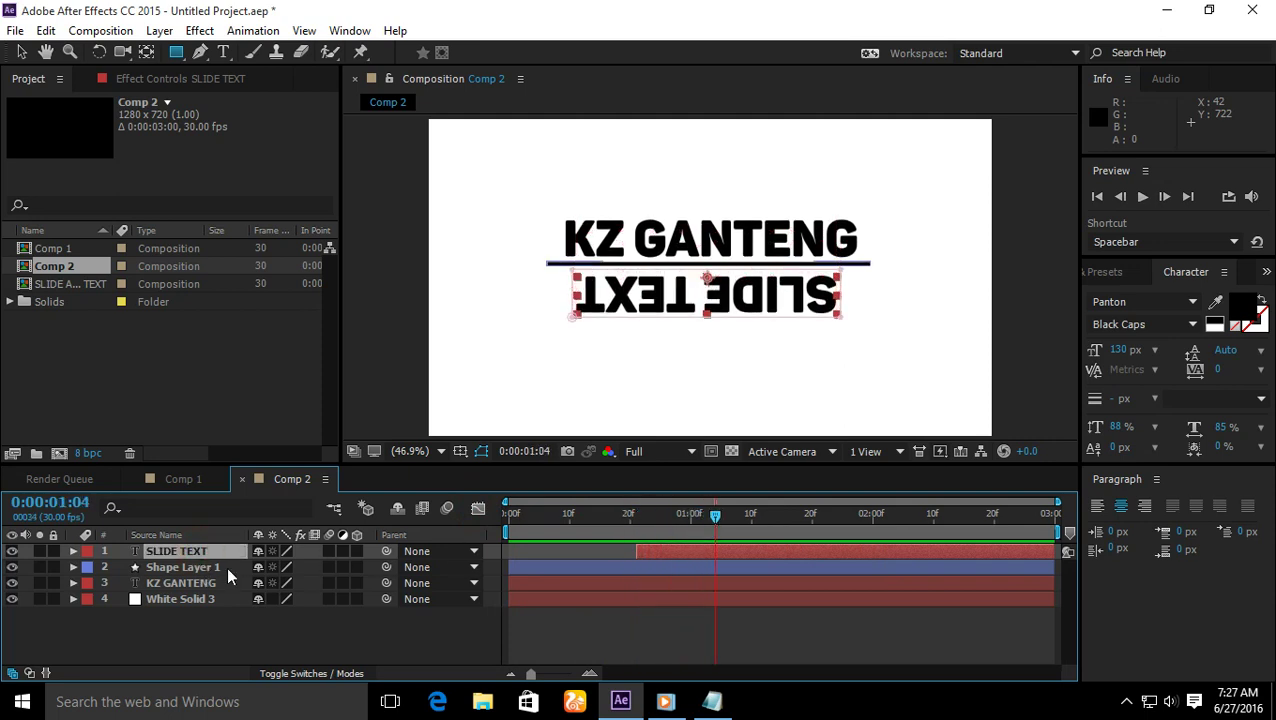
key(Return)
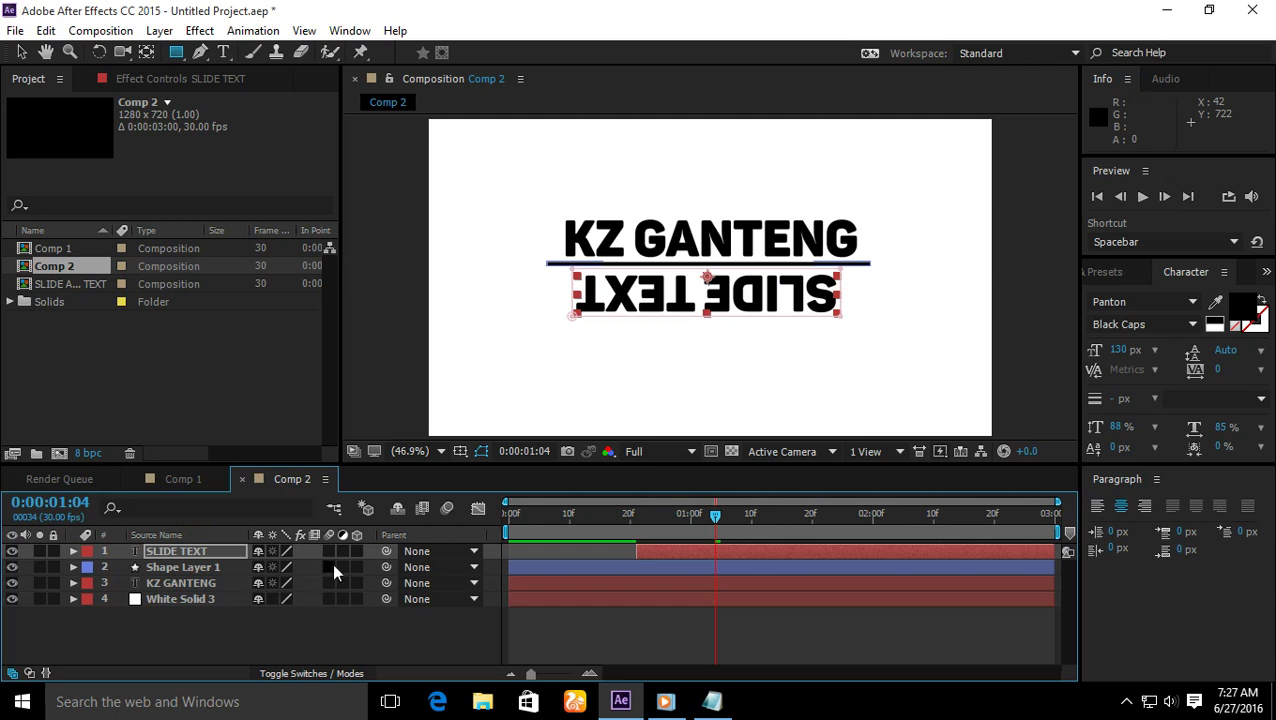
Step: Switch to Notepad, write the note "UNTUK MELAKUKAN ROTASI,KITA PRE COMP DLU", clear it and return to After Effects
click(703, 710)
text(UNT)
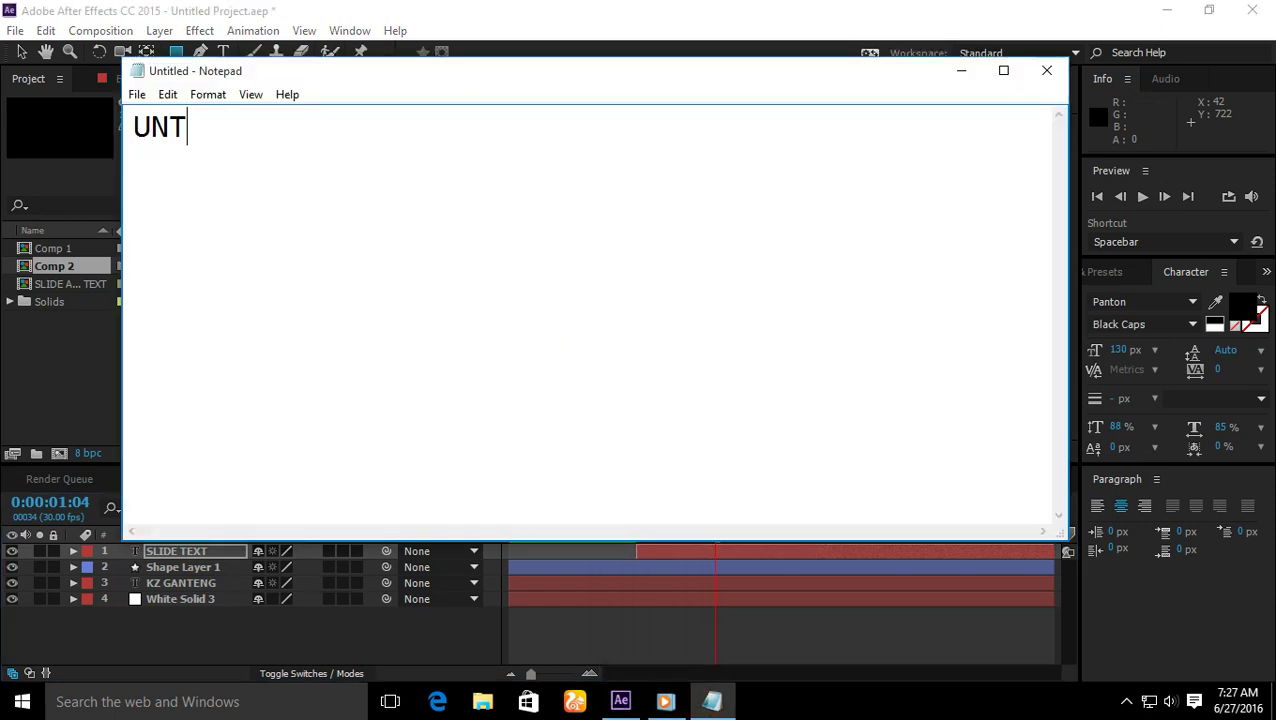
text(UK MELAKUKA)
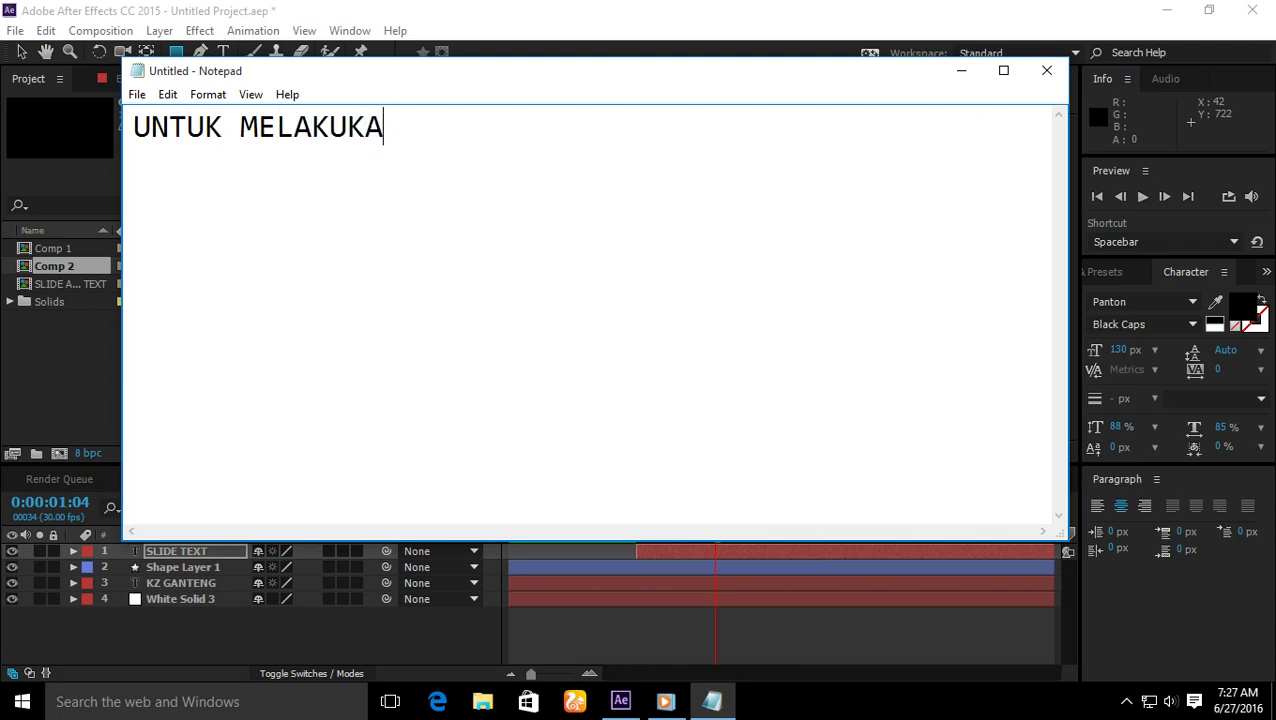
text(N ROTASI)
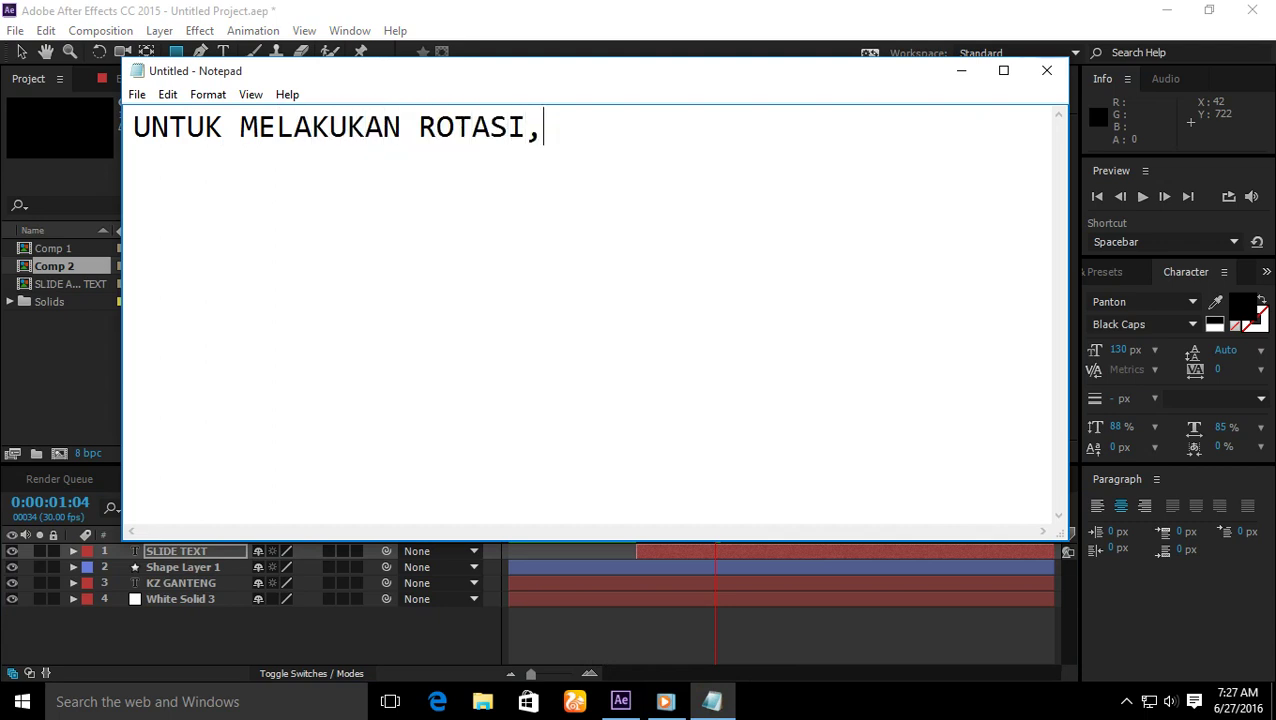
text(,KITA PRE)
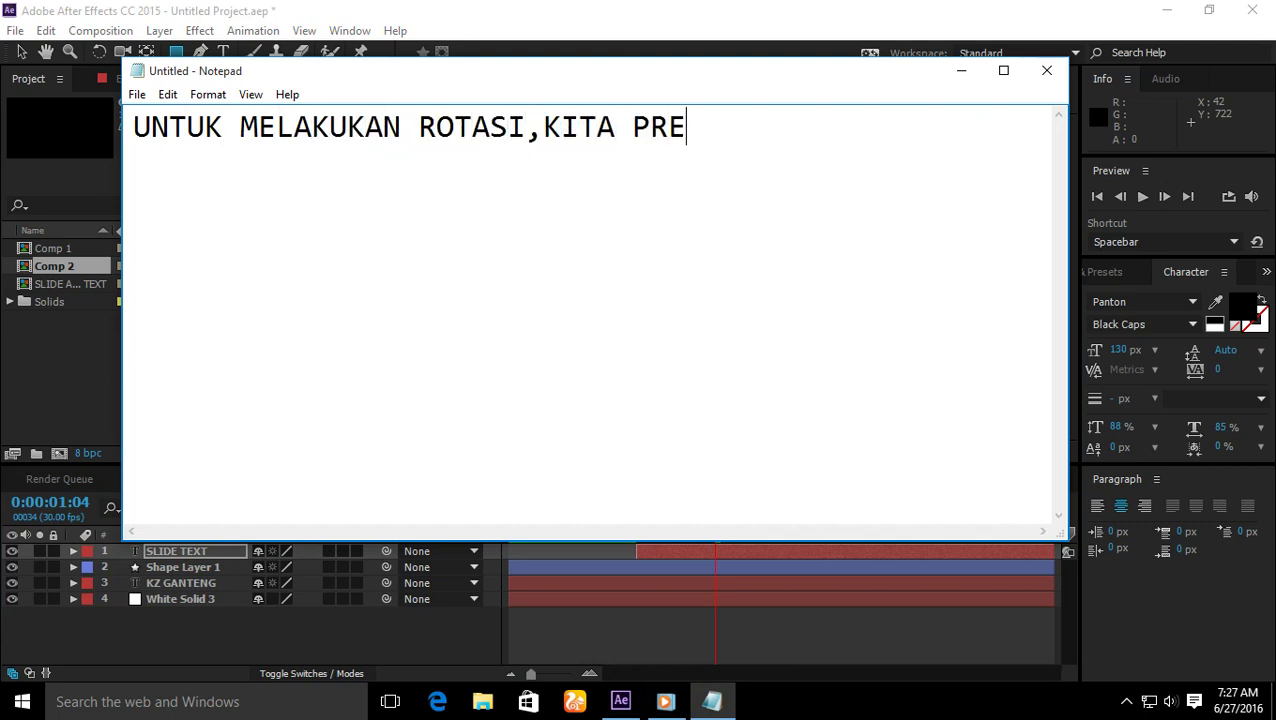
text( COMP DLU)
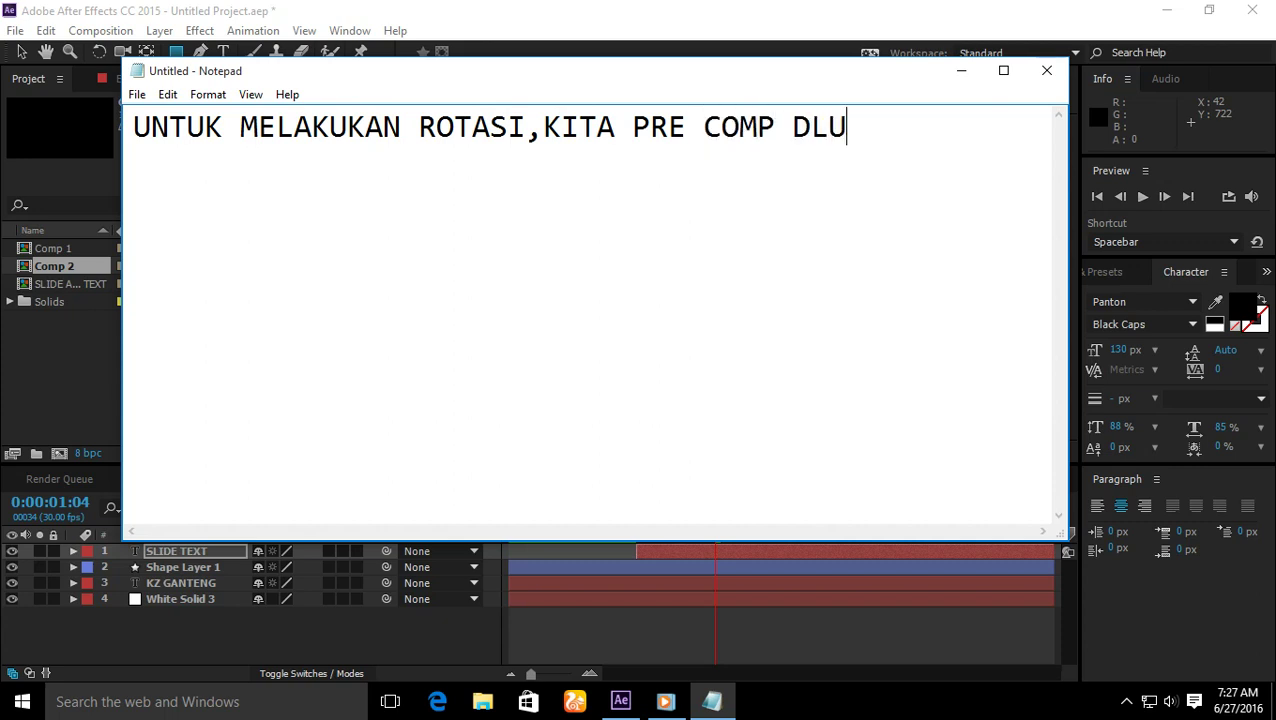
key(ctrl+a)
key(BackSpace)
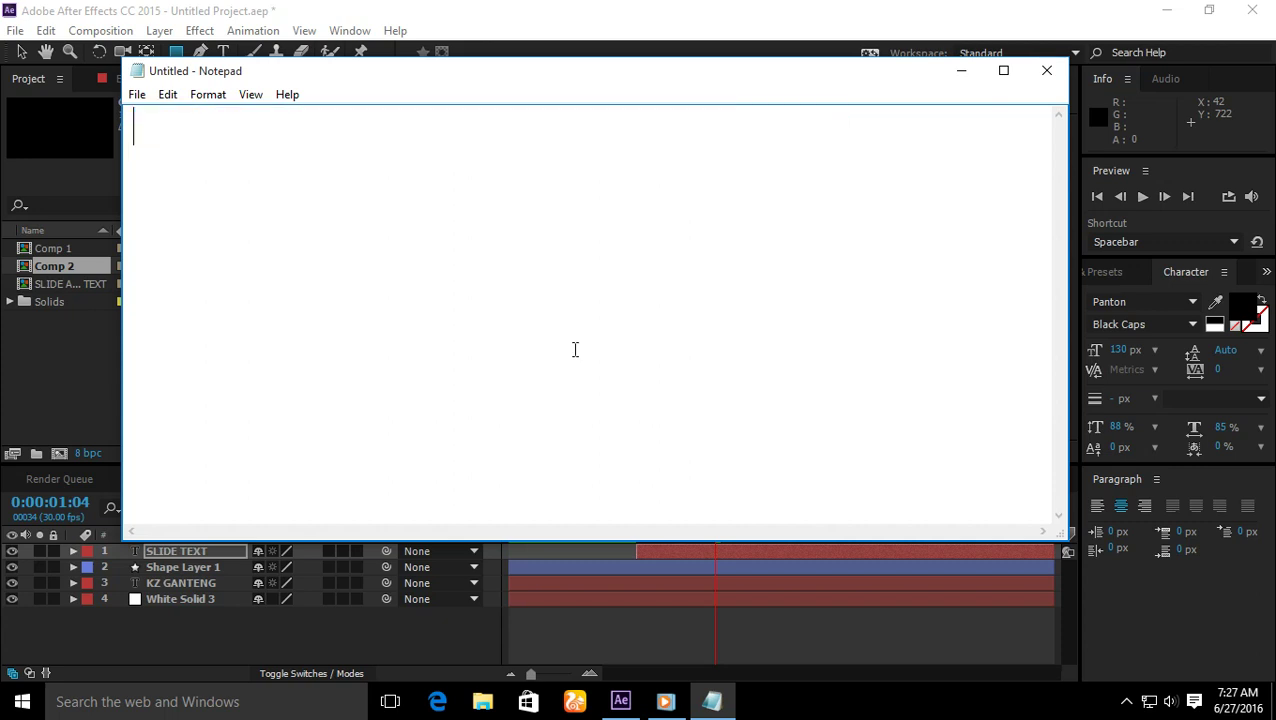
click(448, 621)
Step: Pre-compose the KZ GANTENG, Shape Layer 1 and SLIDE TEXT layers as ANIMATE TEXT, moving all attributes into the new composition
click(211, 583)
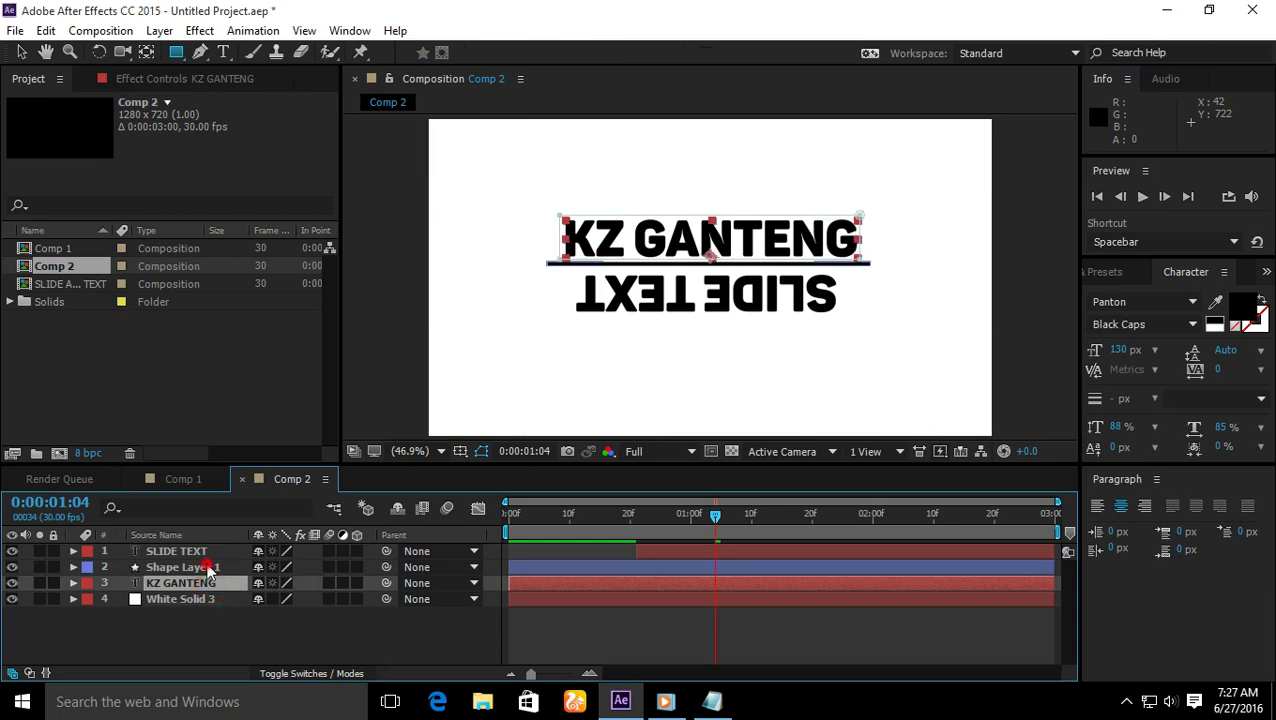
shift+click(205, 553)
right_click(207, 556)
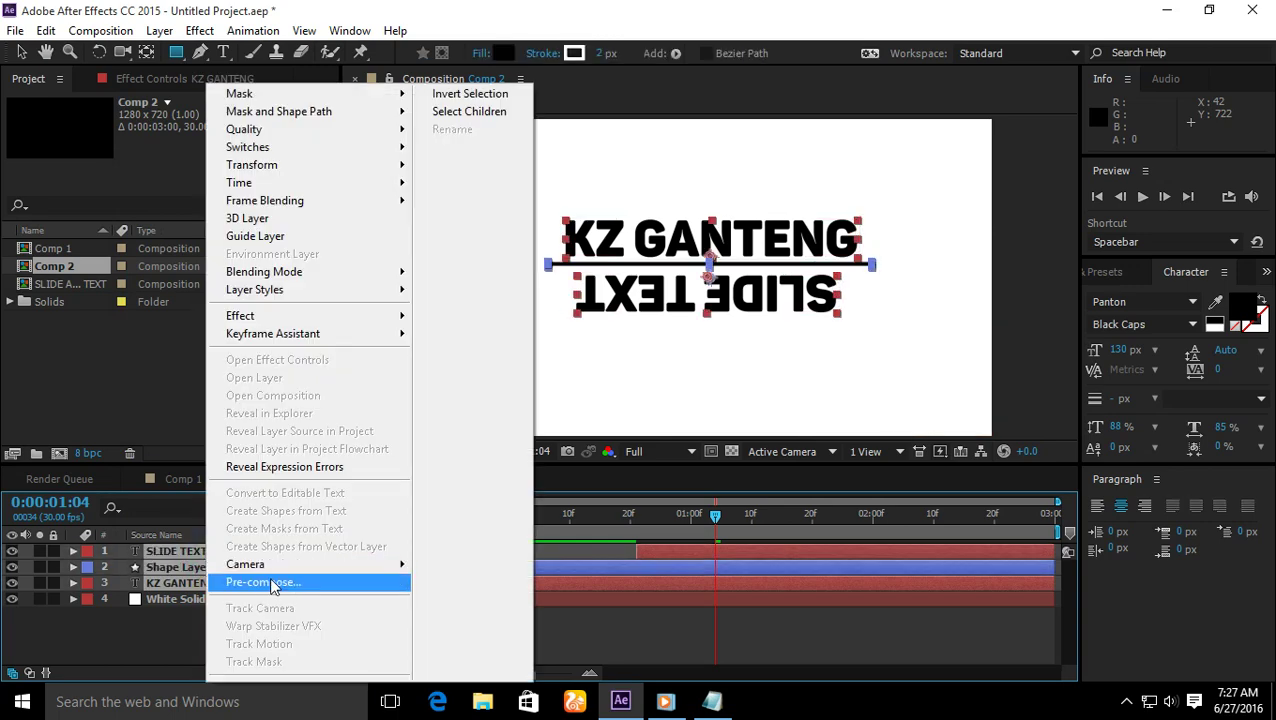
click(270, 582)
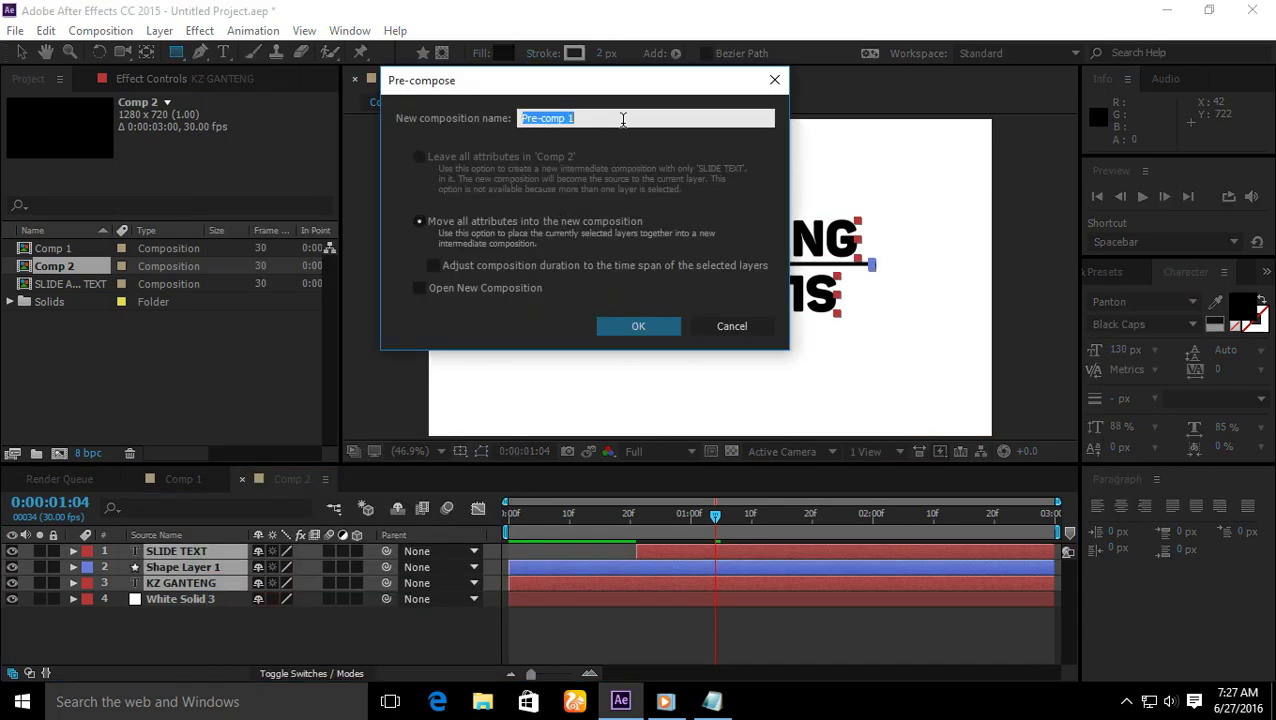
text(ANIMATE TEXT)
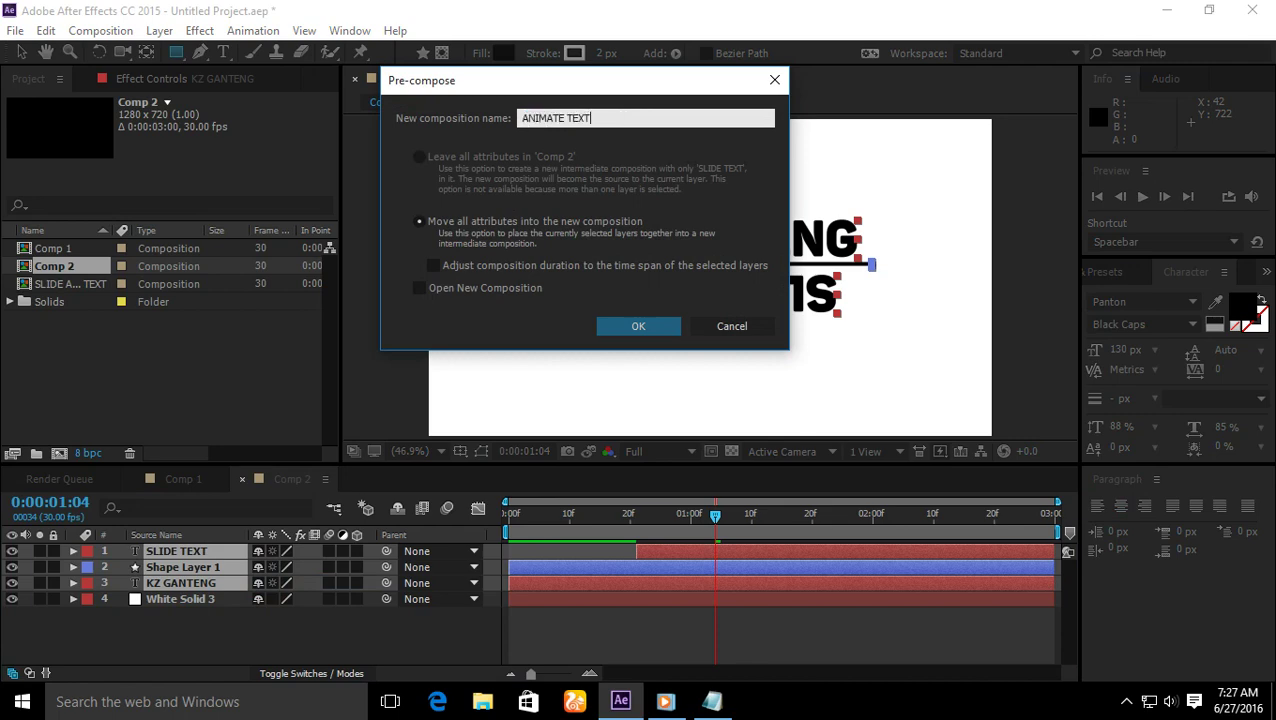
key(Return)
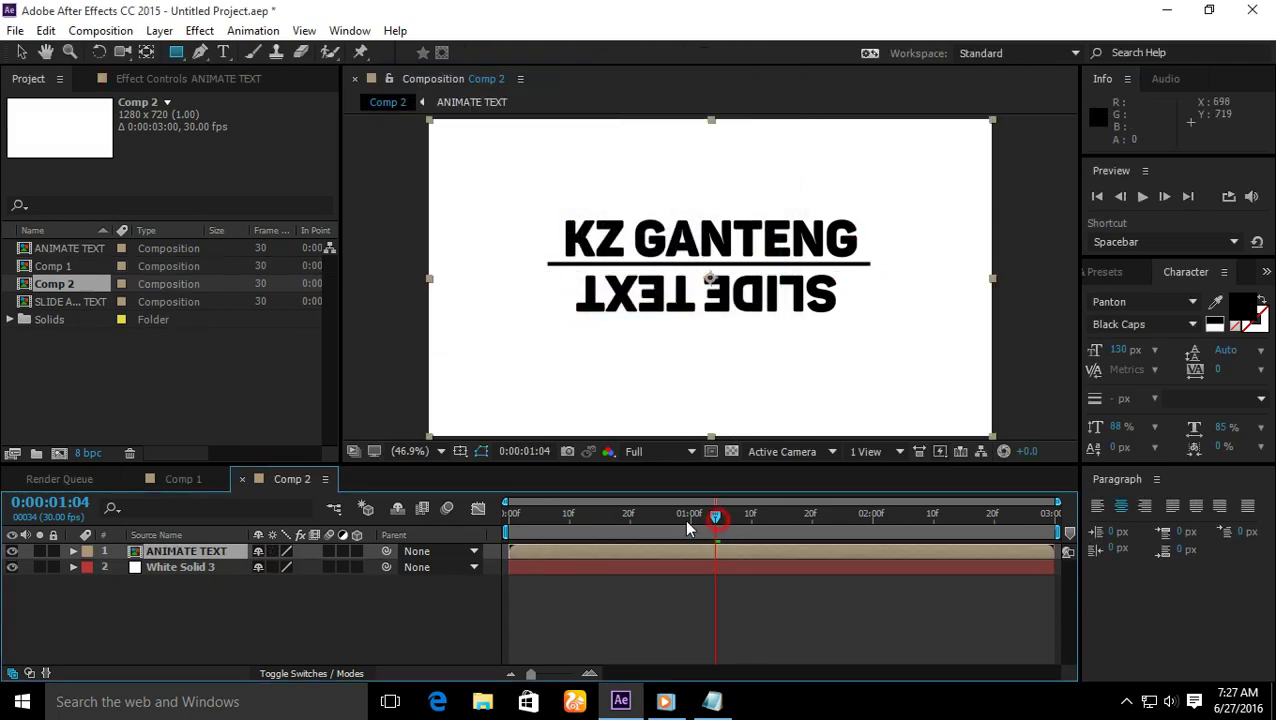
Step: Add a Rotation keyframe to the ANIMATE TEXT layer at 0:00:01:05
drag(686, 521, 719, 526)
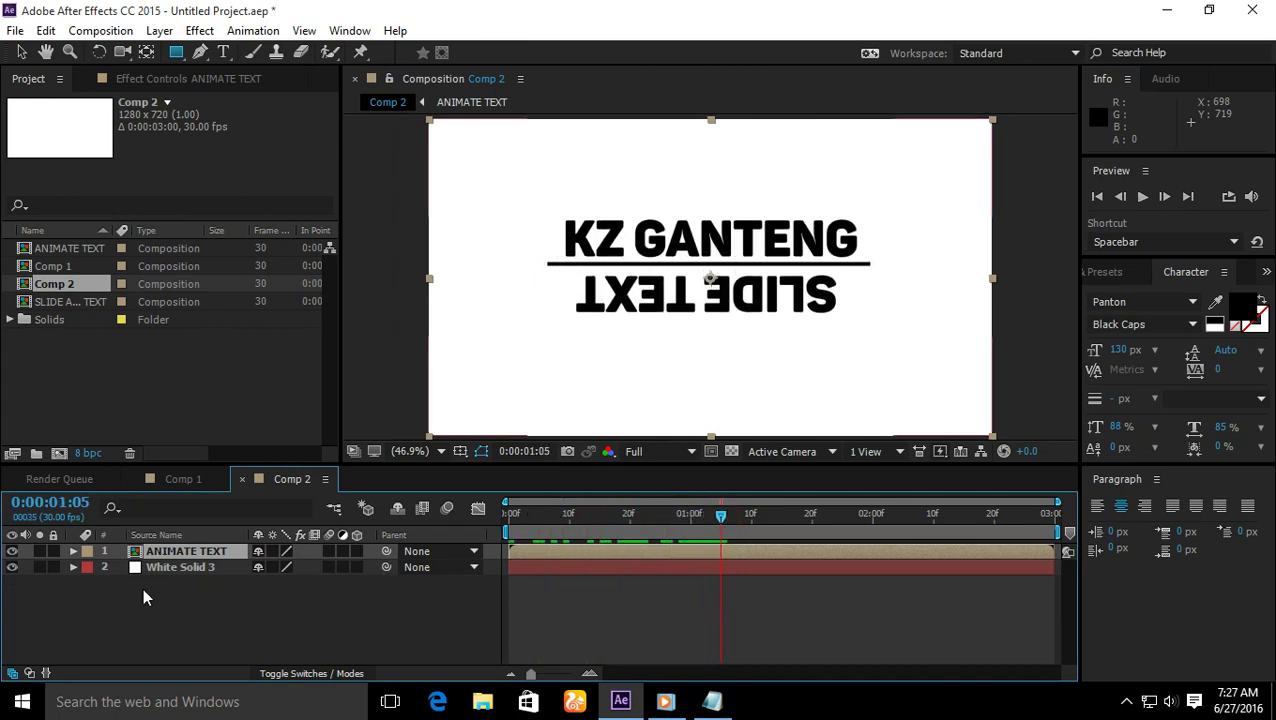
click(74, 551)
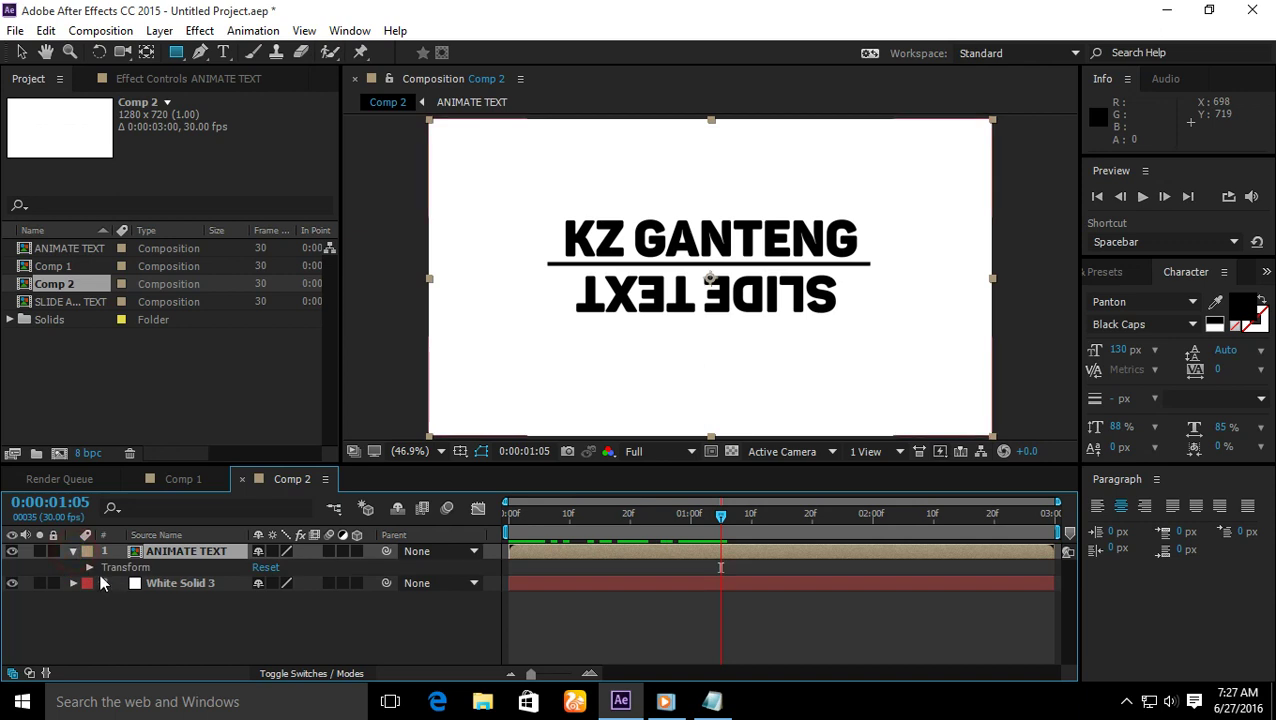
click(89, 567)
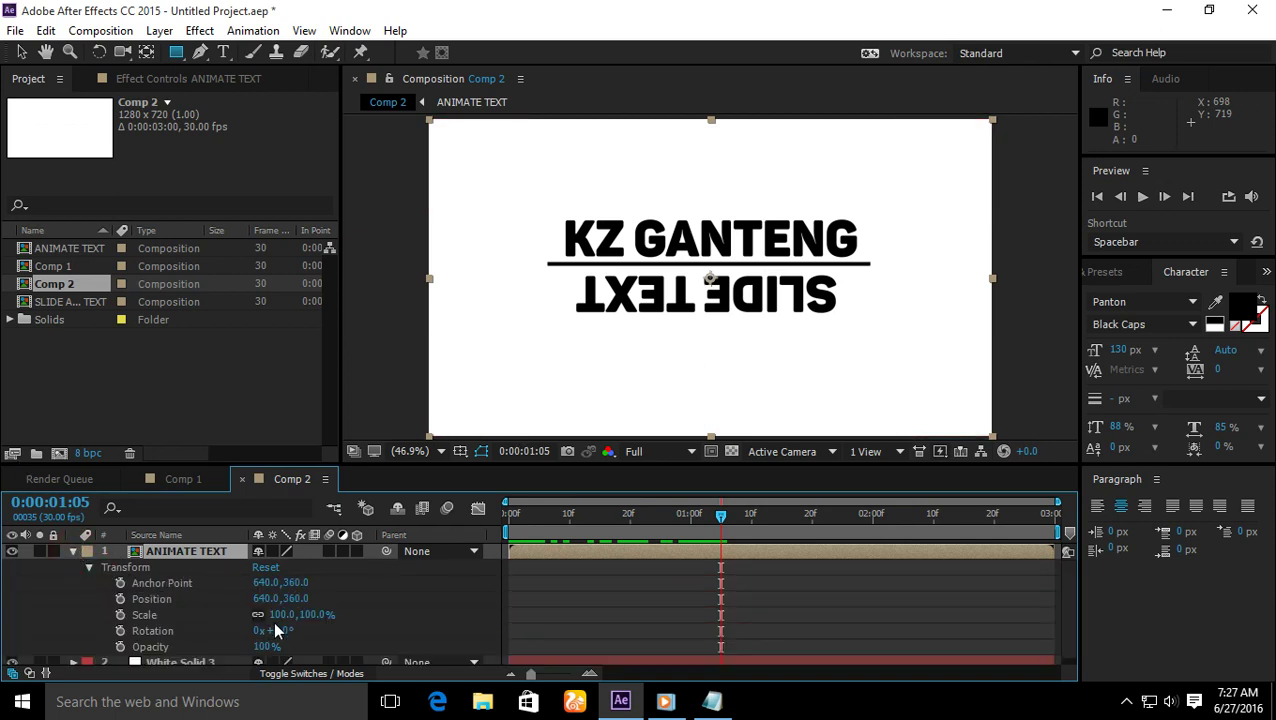
click(120, 631)
Step: At 0:00:01:28, set the ANIMATE TEXT layer's Rotation to 180° to create the second keyframe
drag(725, 516, 800, 527)
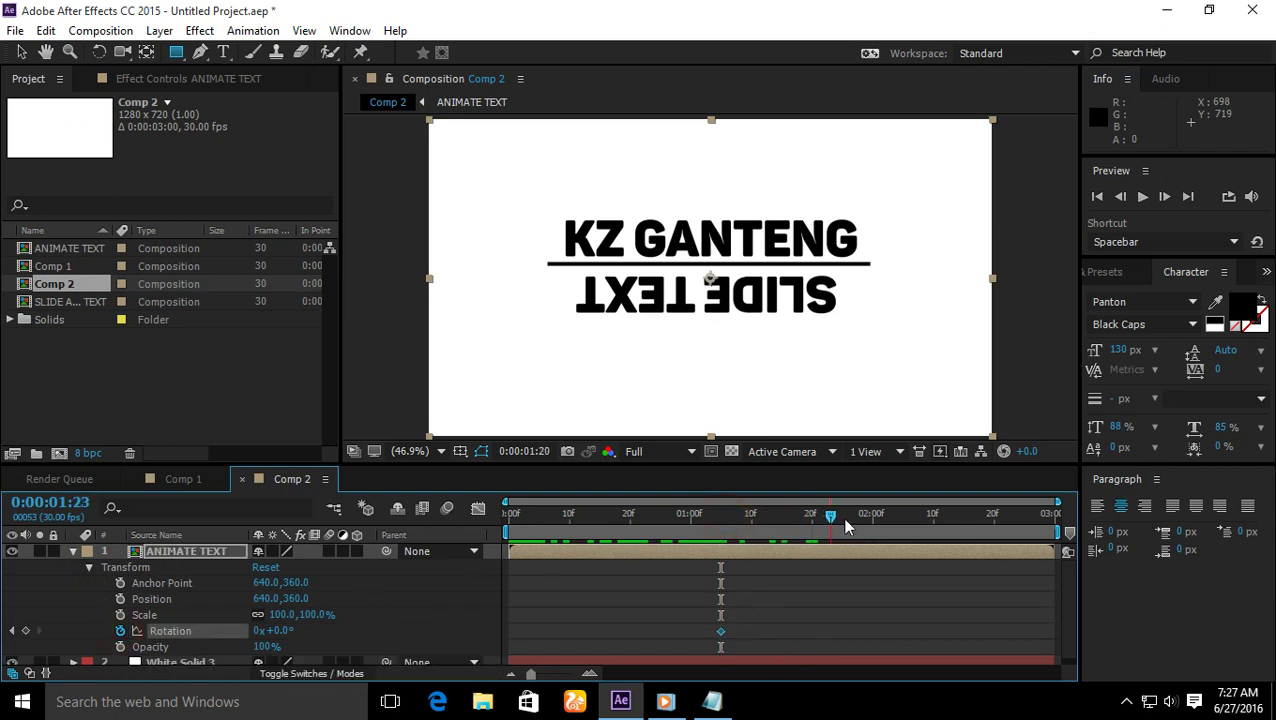
click(281, 631)
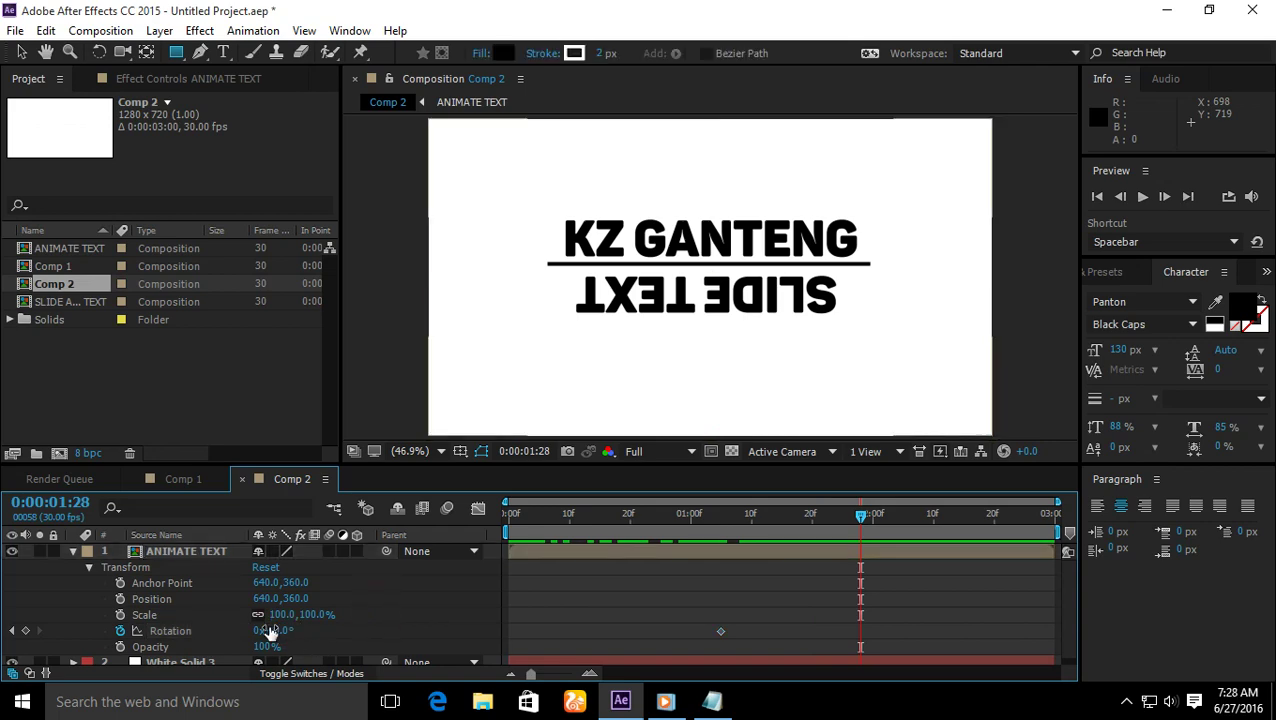
text(111)
key(Return)
drag(394, 627, 441, 627)
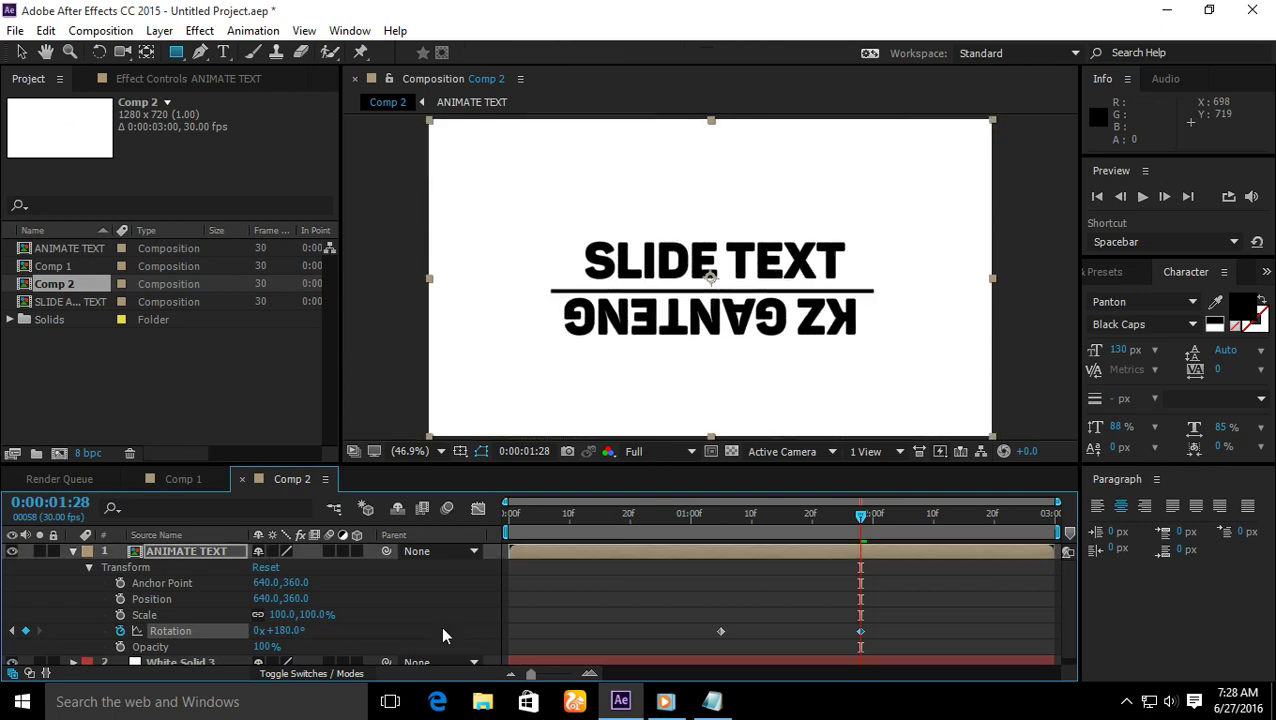
Step: In the Graph Editor's value graph, apply Easy Ease In to the final Rotation keyframe and lengthen its incoming handle
click(478, 518)
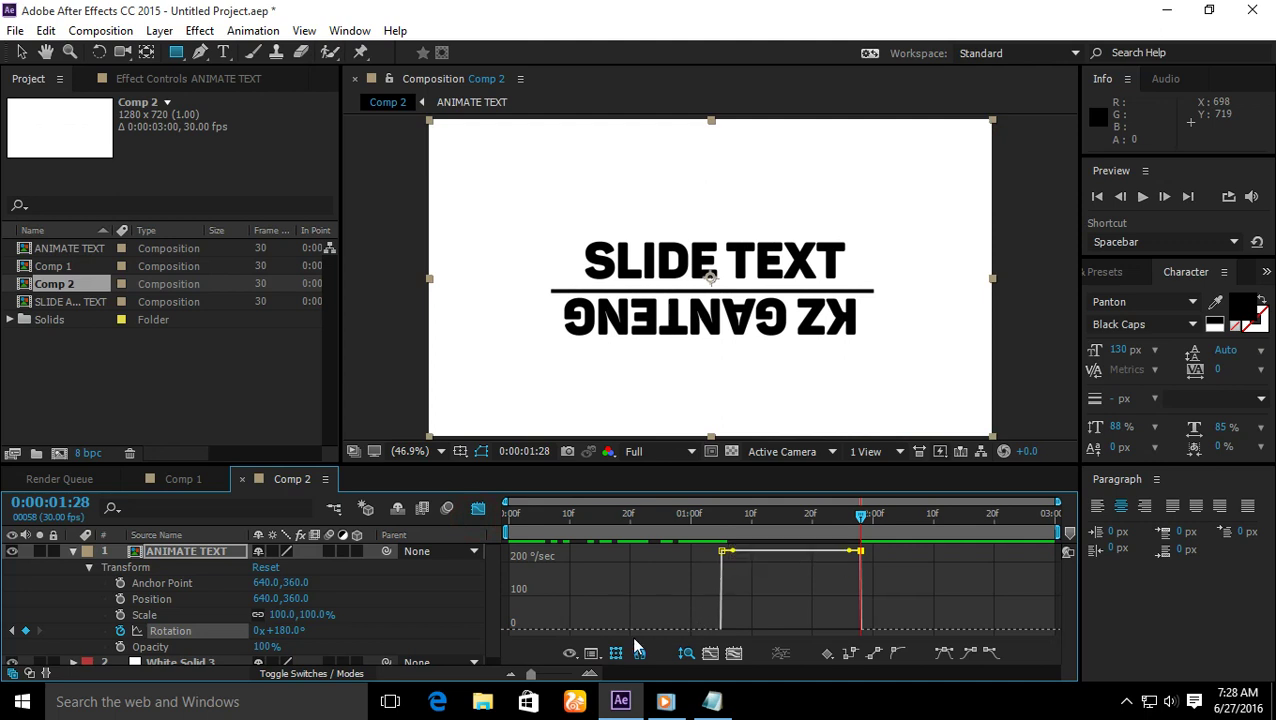
click(594, 653)
click(655, 452)
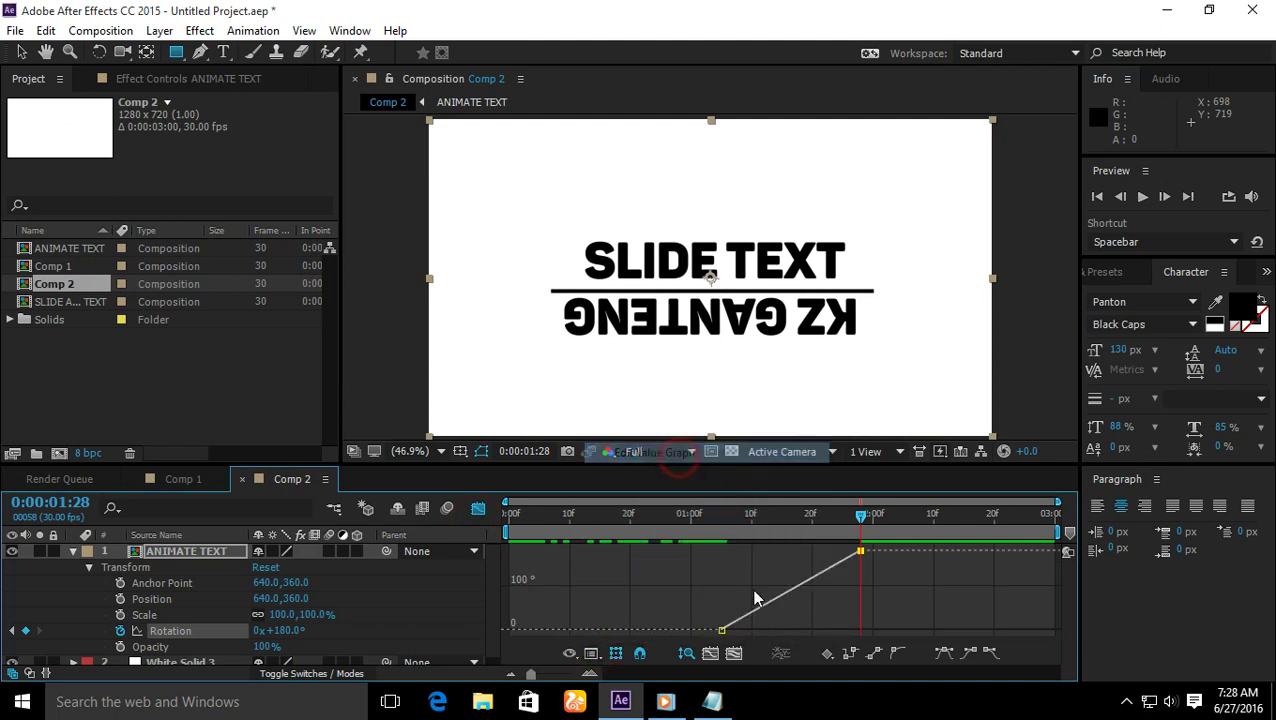
drag(855, 594, 846, 552)
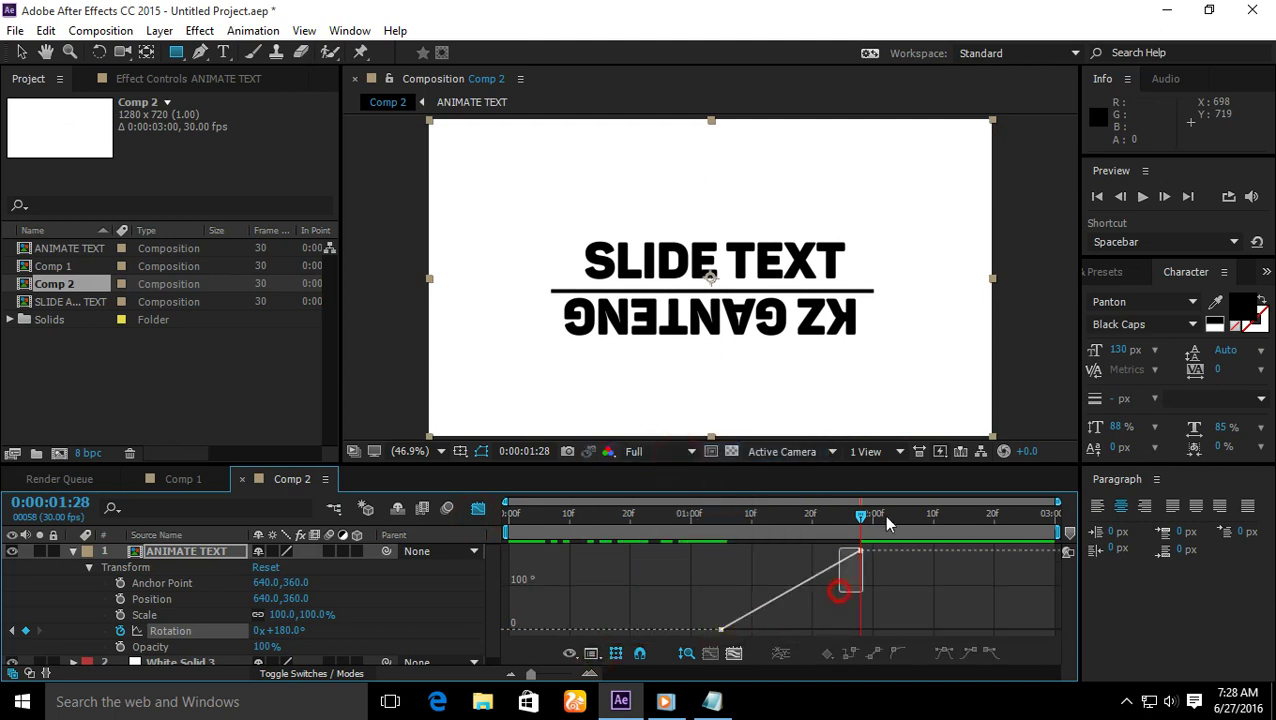
click(970, 653)
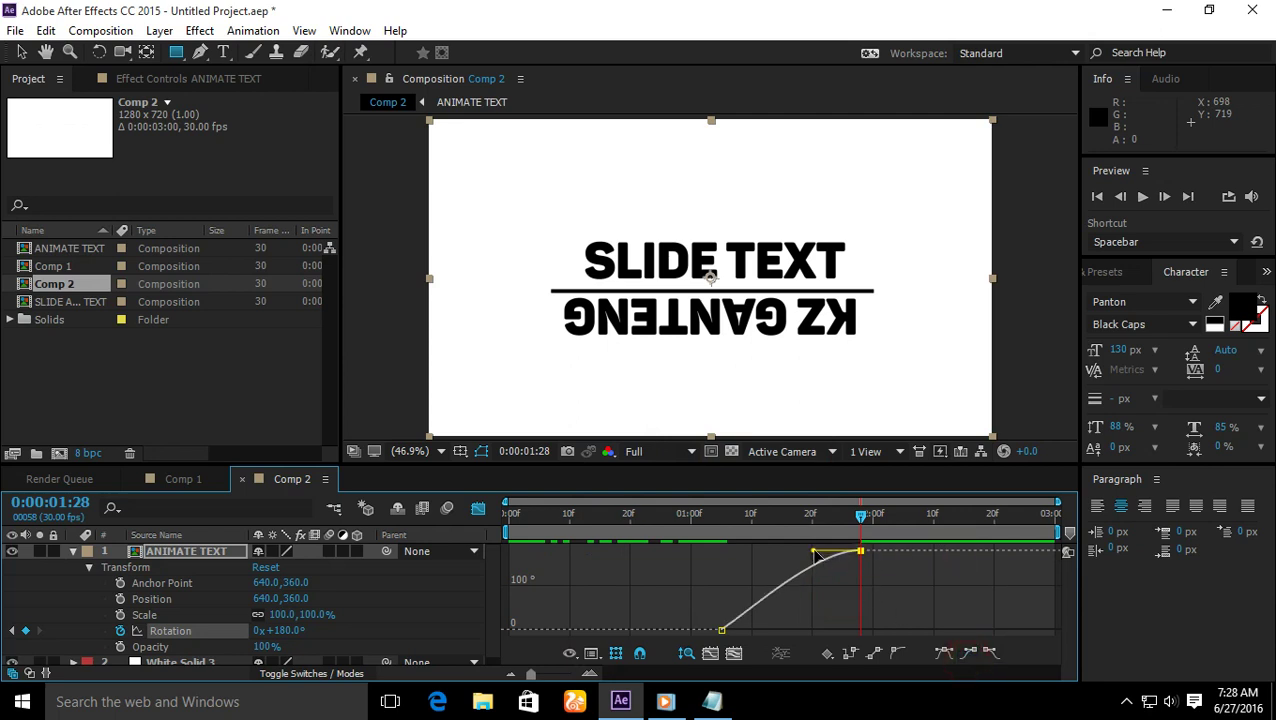
drag(808, 556, 760, 557)
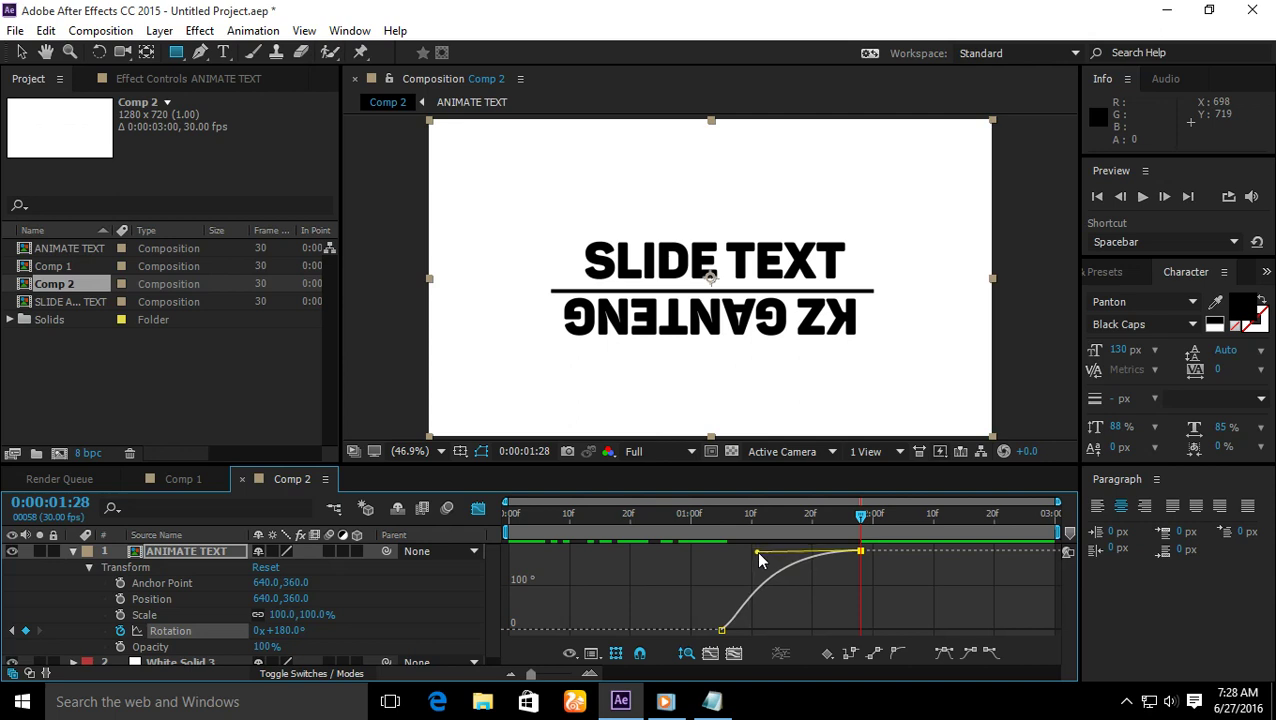
Step: Apply Easy Ease Out to the first Rotation keyframe and extend both keyframes' handles for a steep S-shaped curve
click(721, 629)
click(986, 653)
drag(770, 630, 801, 631)
drag(753, 557, 731, 558)
Step: Preview the rotation from frame 0, collapse the ANIMATE TEXT properties, close the Graph Editor and go to 0:00:01:00
key(space)
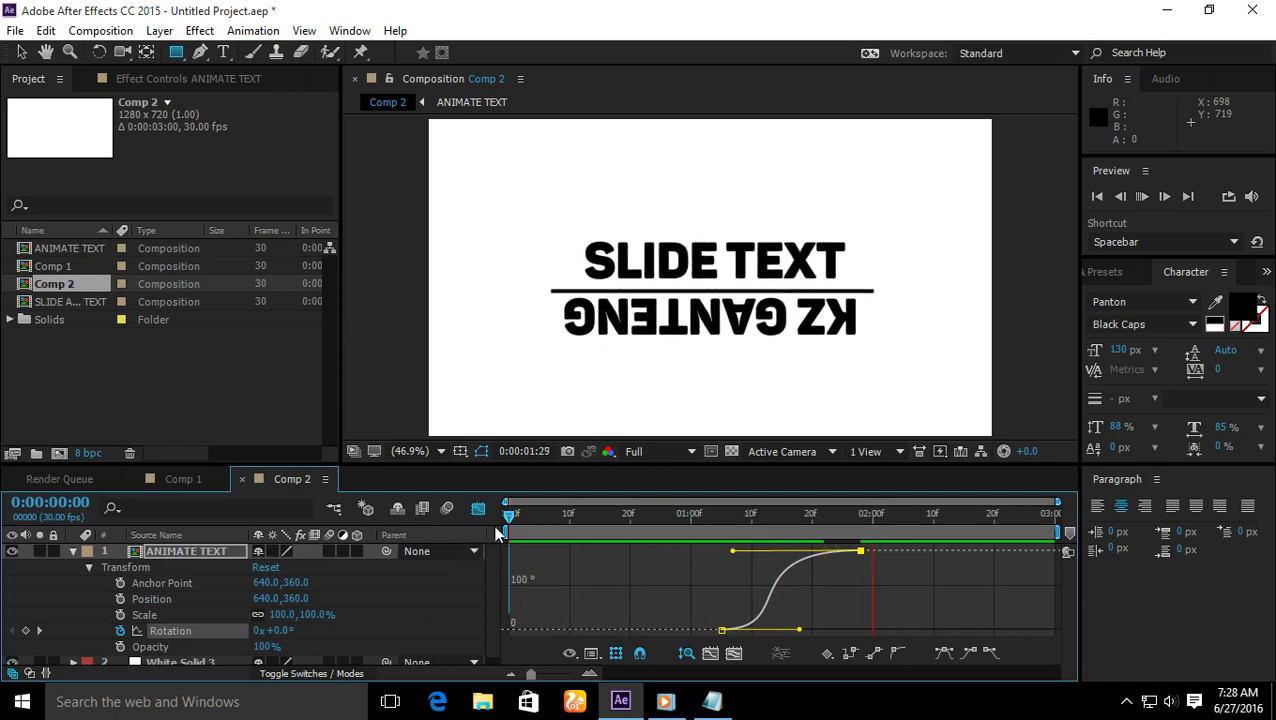
key(space)
click(73, 551)
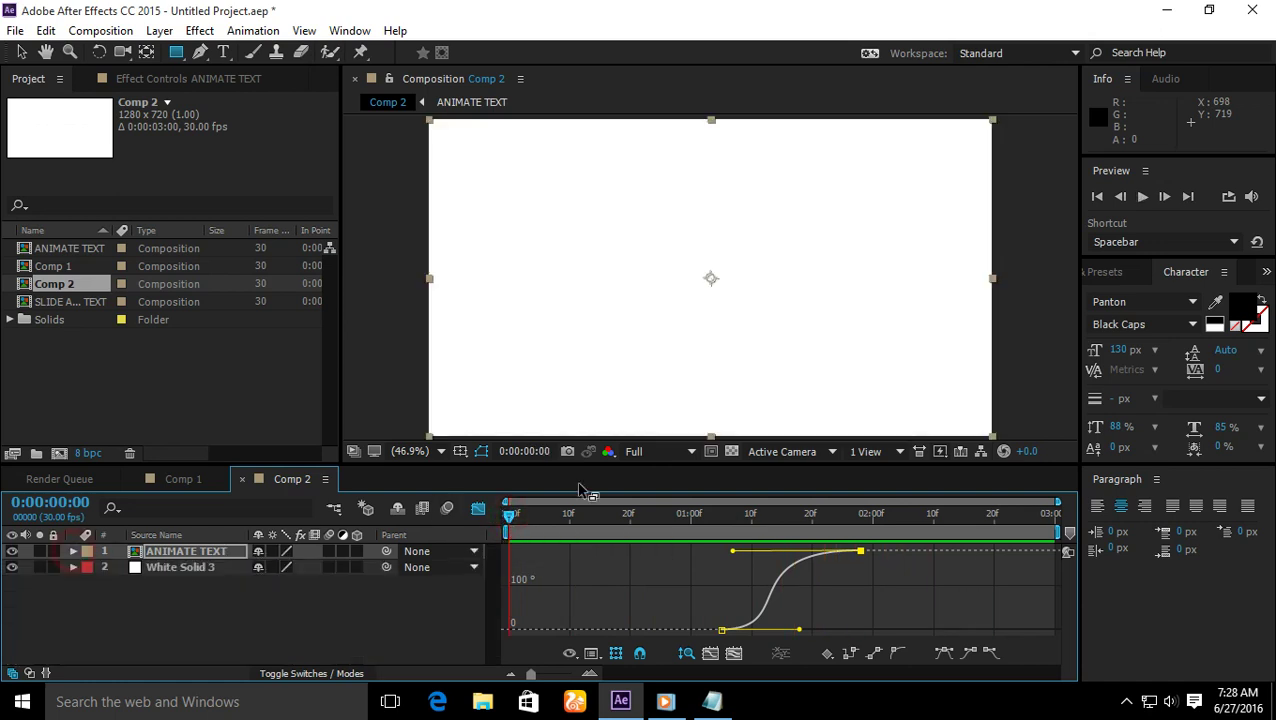
click(479, 510)
key(space)
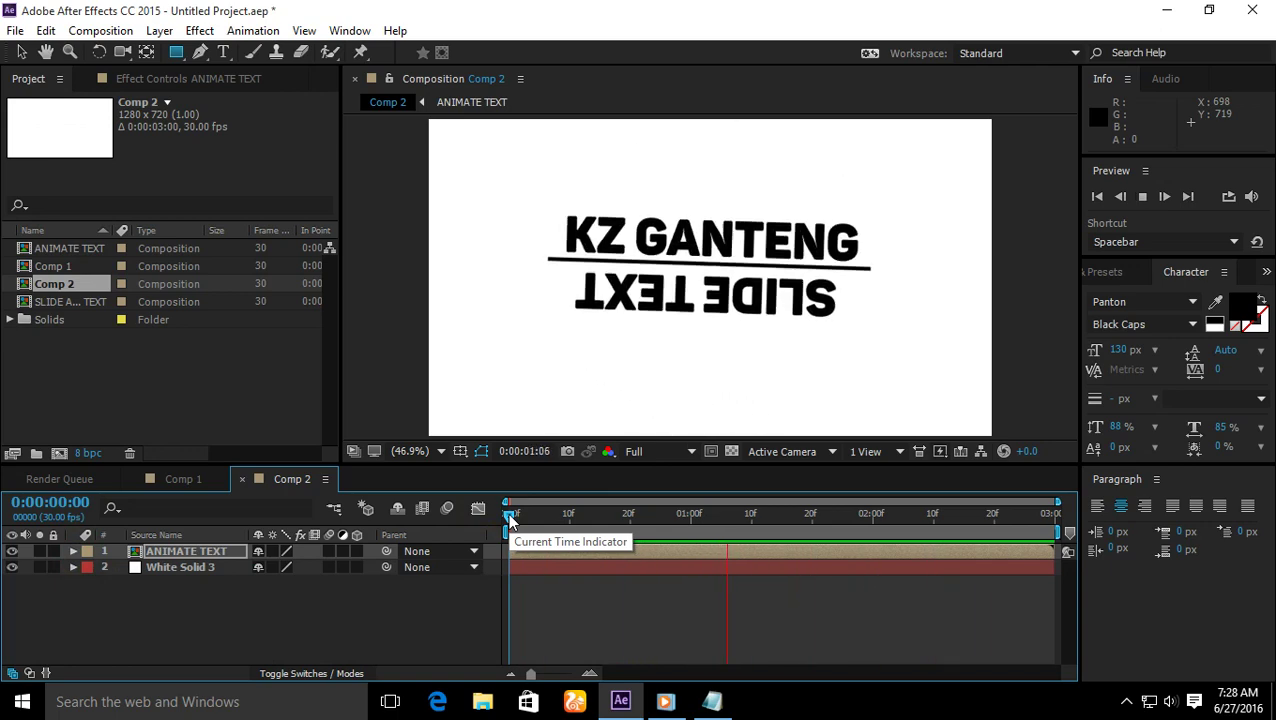
drag(520, 522, 694, 516)
Step: Switch to Notepad, write the note "OPPSS LUPA,KITA ATUR ANCHOR POINT NYA AGAR PAS TENGAH", clear it and return to After Effects
key(alt+Tab)
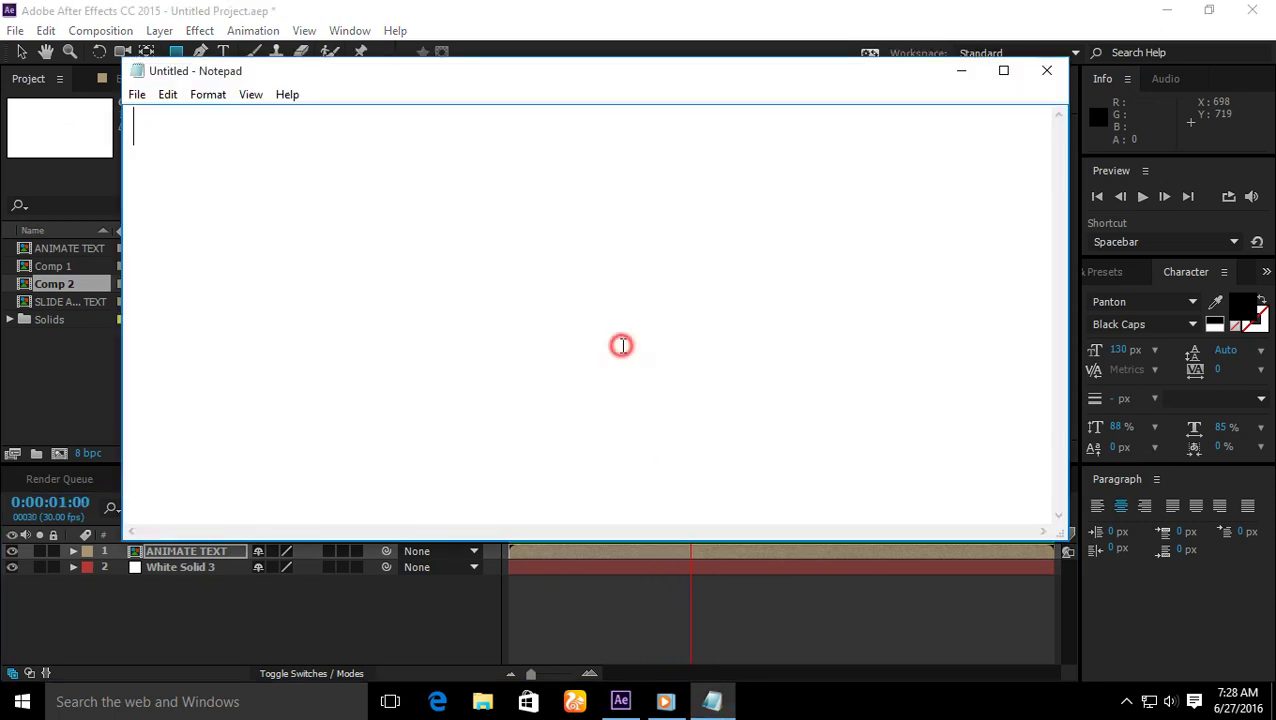
text(OPPSS LUPA,KITA ATUR)
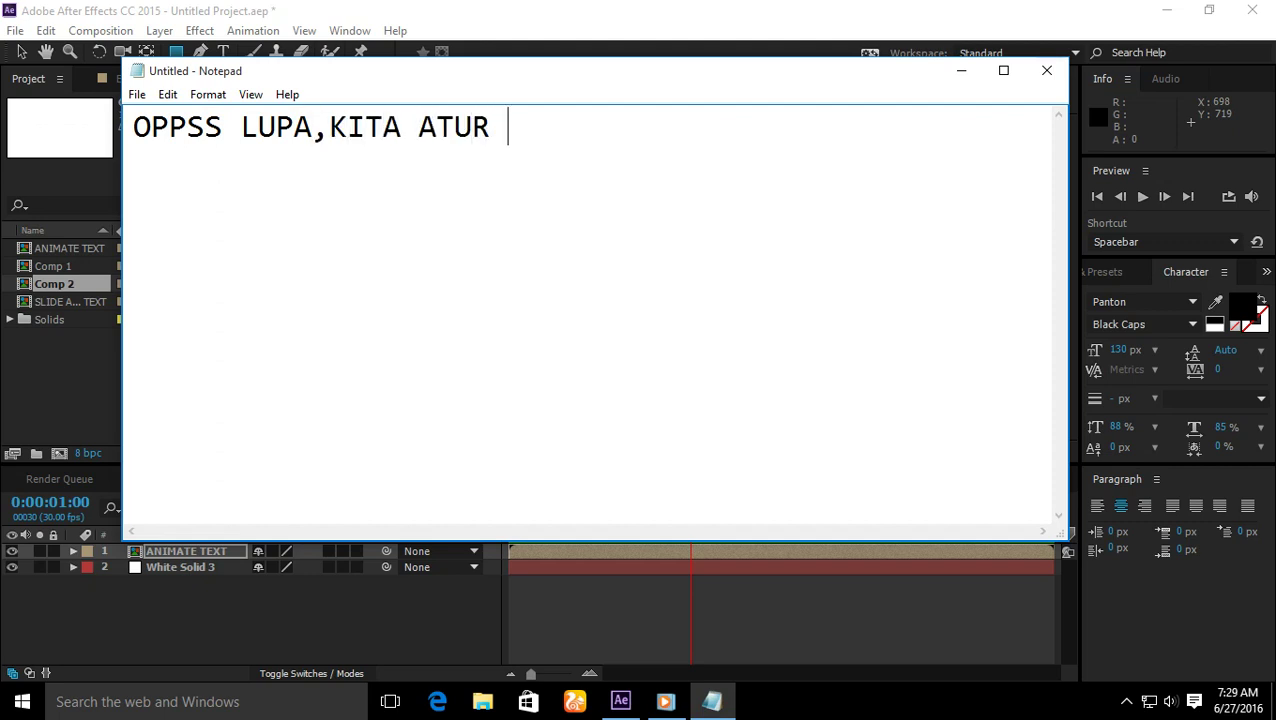
text(ANCHOR POIN)
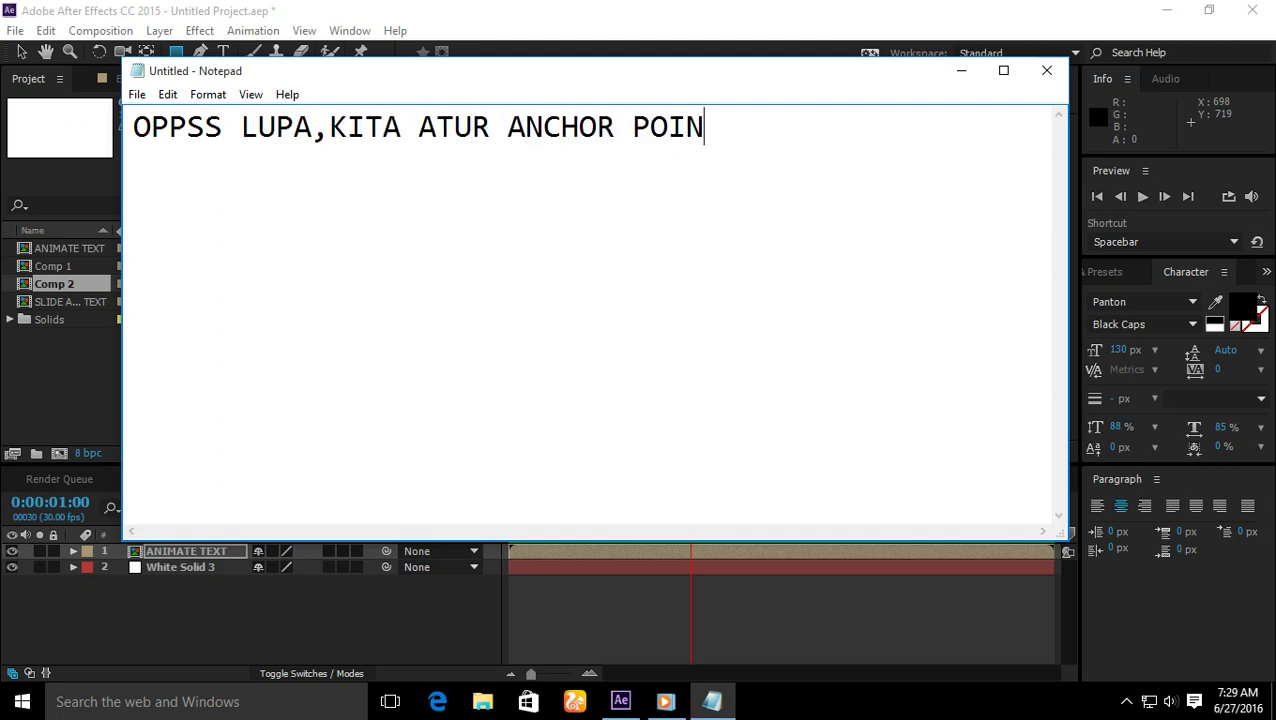
text(T NYA AGAR PA)
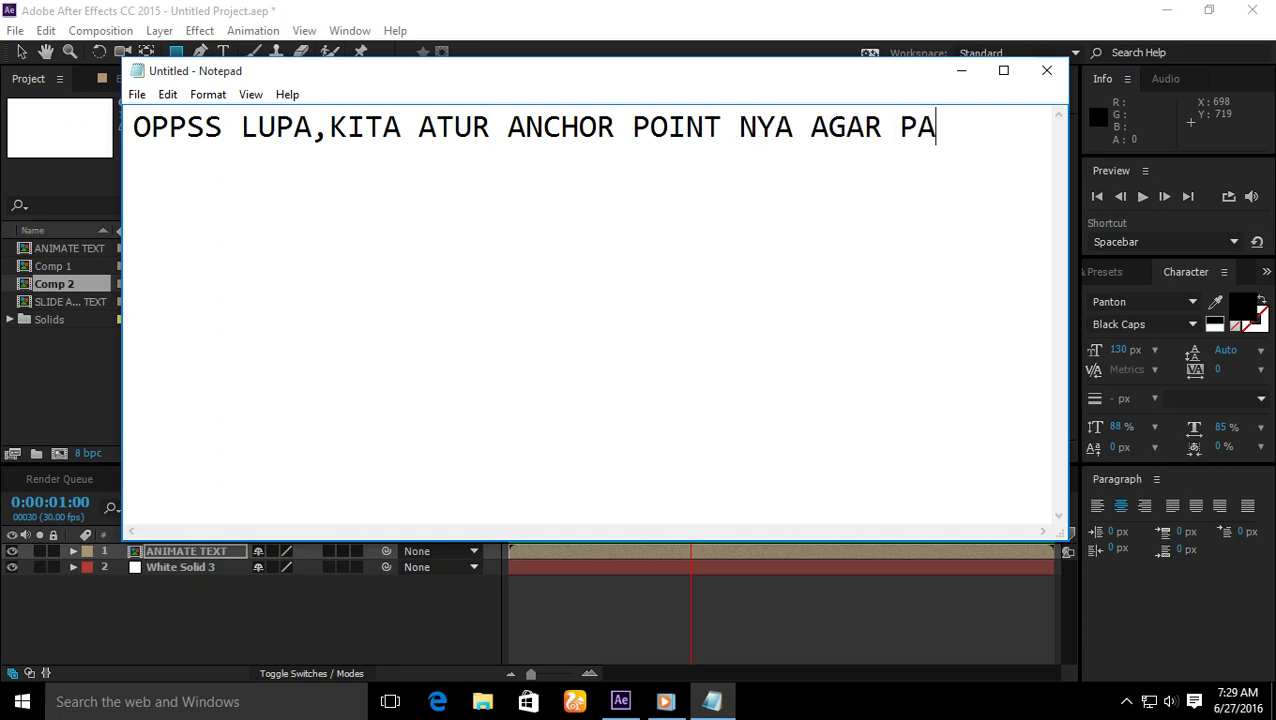
text(S TENGAH)
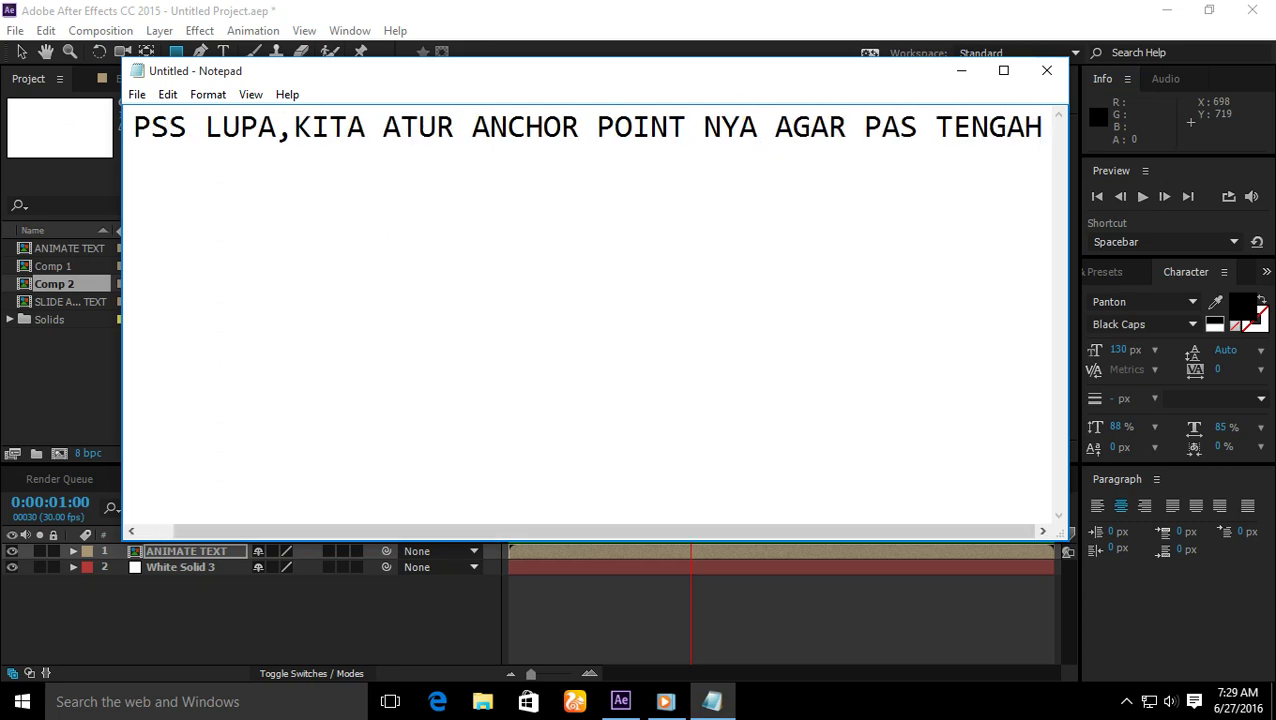
key(ctrl+a)
key(BackSpace)
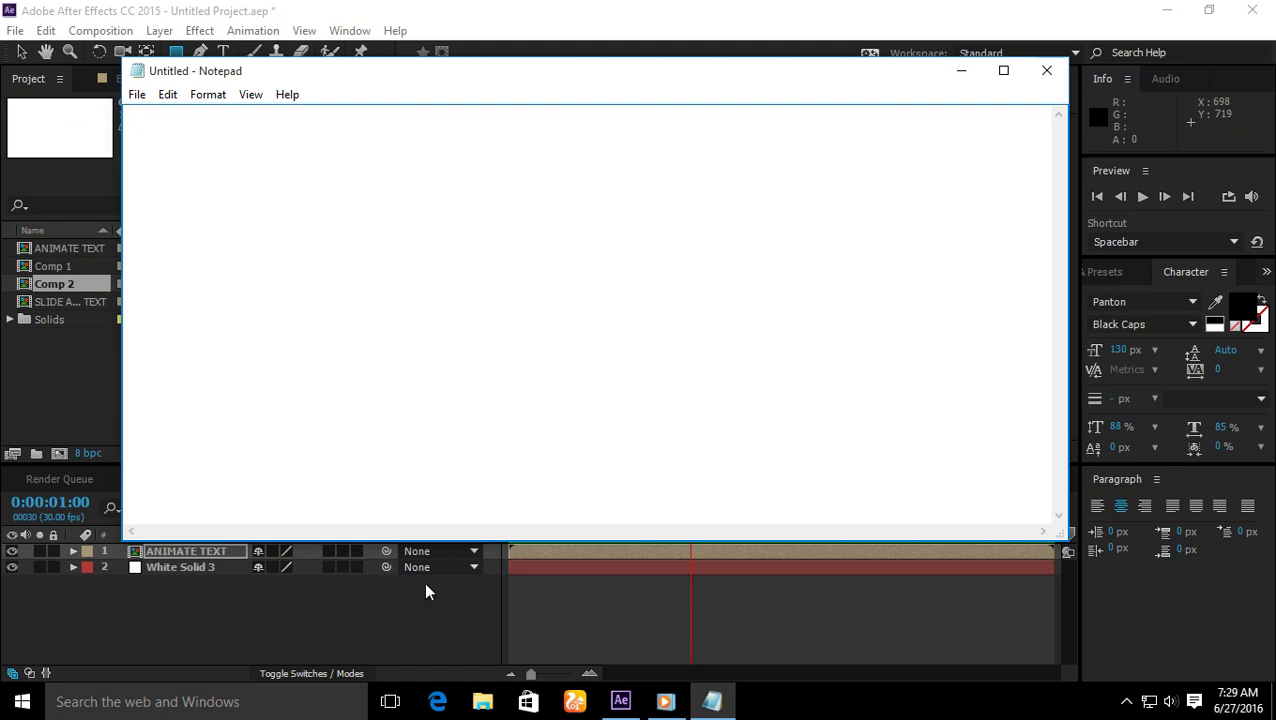
click(391, 615)
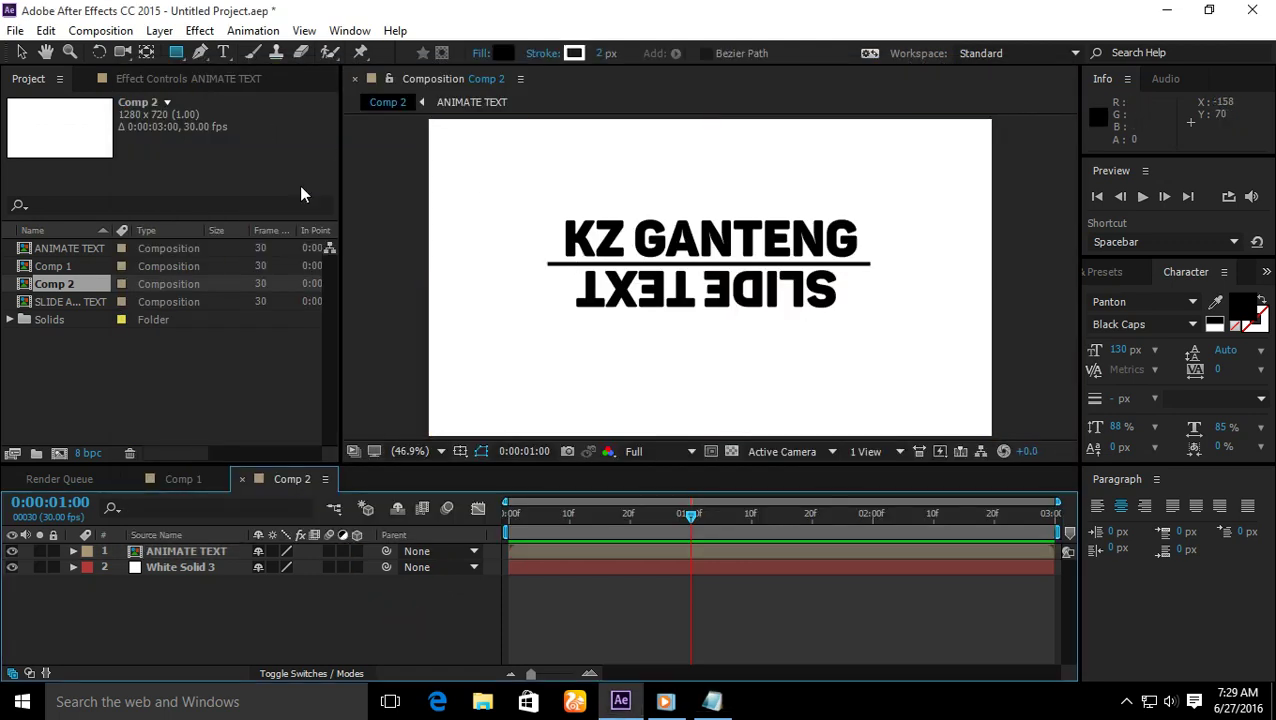
Step: Move the ANIMATE TEXT layer's anchor point onto the middle of the black line with the Pan Behind tool
click(155, 552)
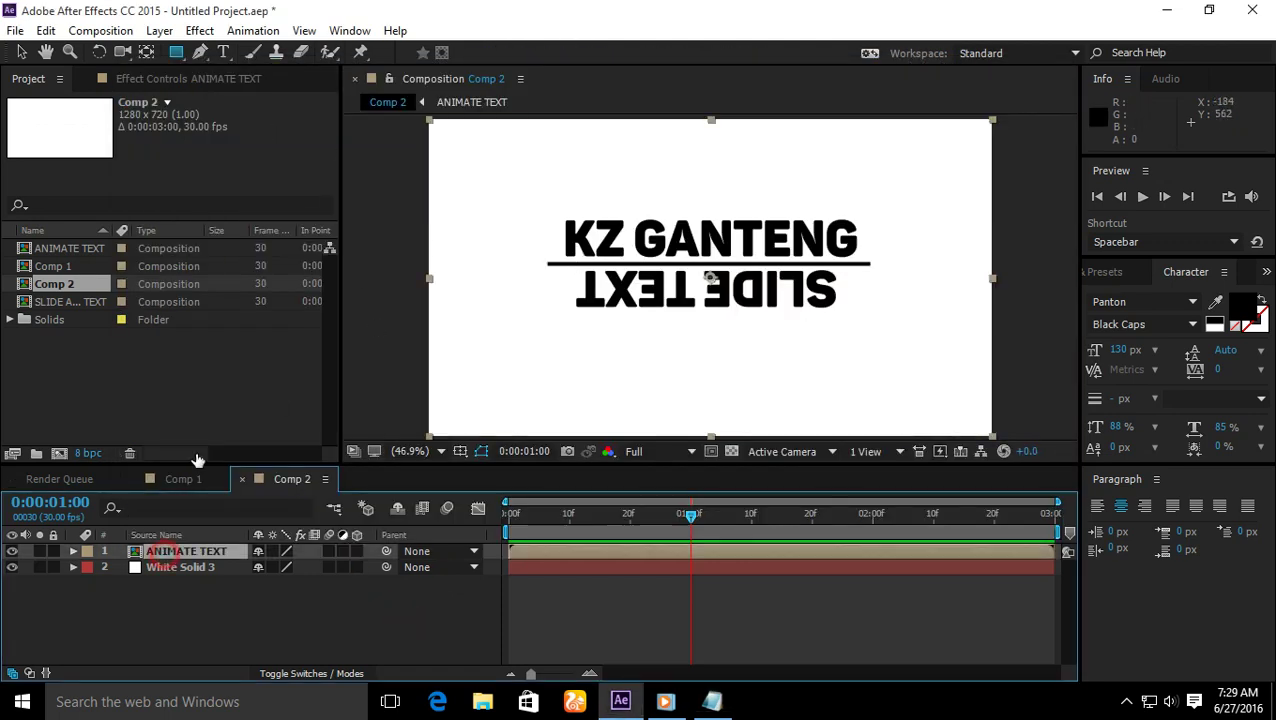
click(146, 53)
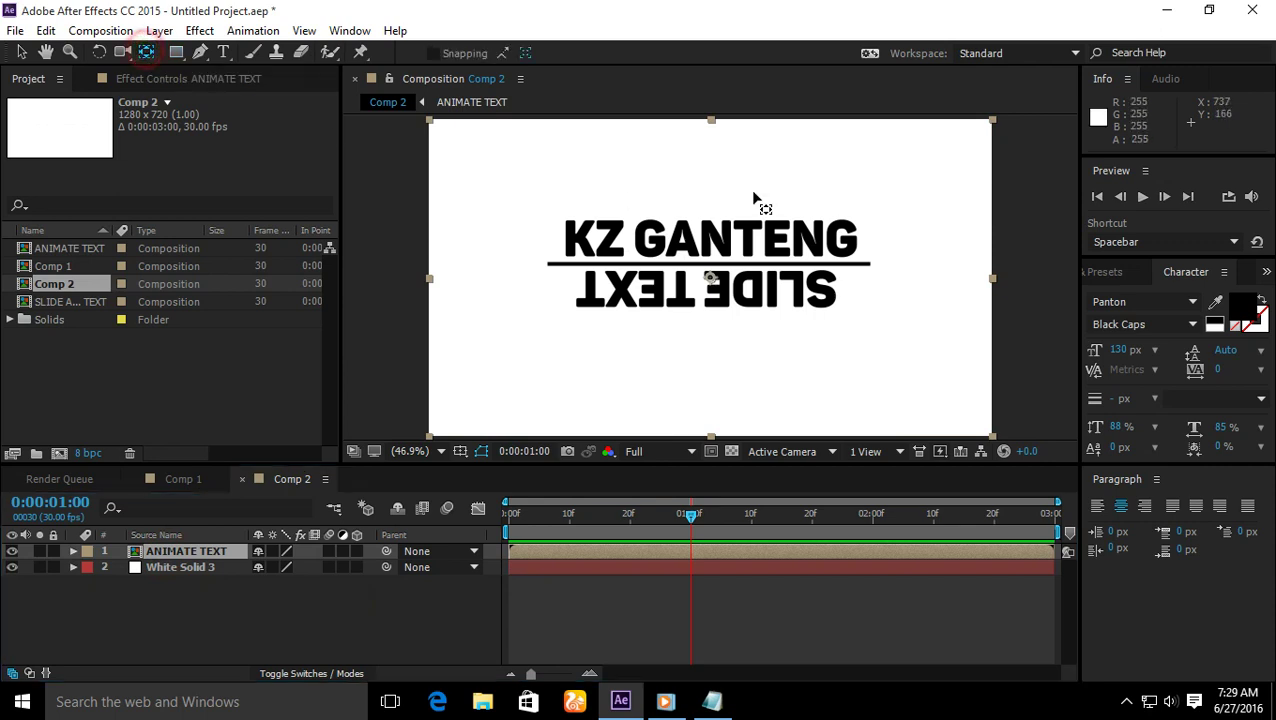
drag(709, 276, 711, 270)
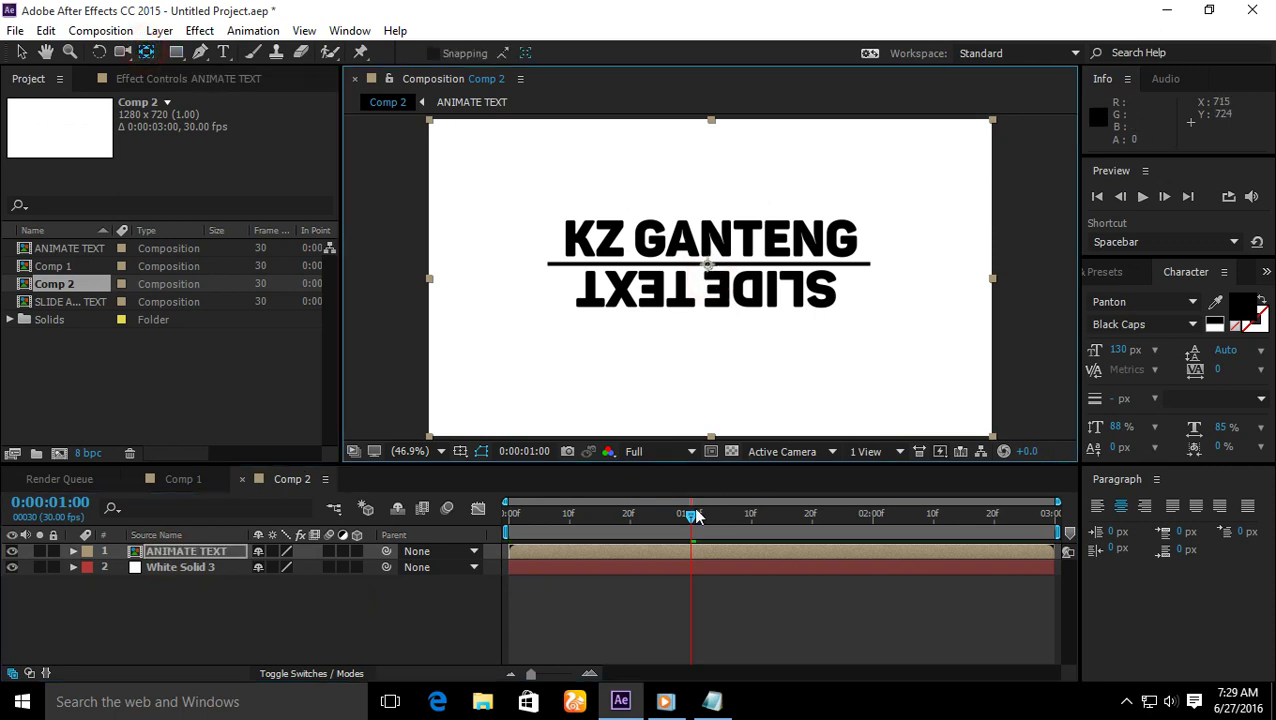
Step: Preview the rotating ANIMATE TEXT layer from frame 0, stop playback and go to 0:00:01:27
drag(691, 514, 510, 514)
key(space)
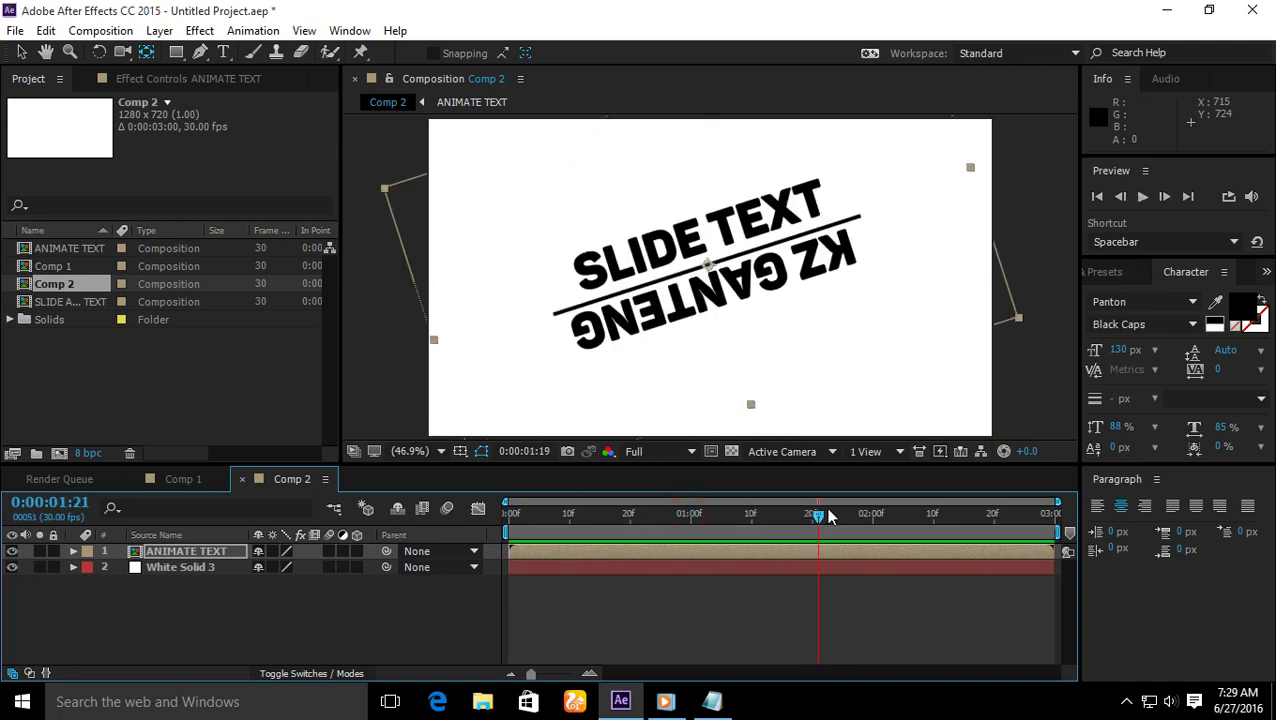
key(space)
drag(848, 515, 855, 515)
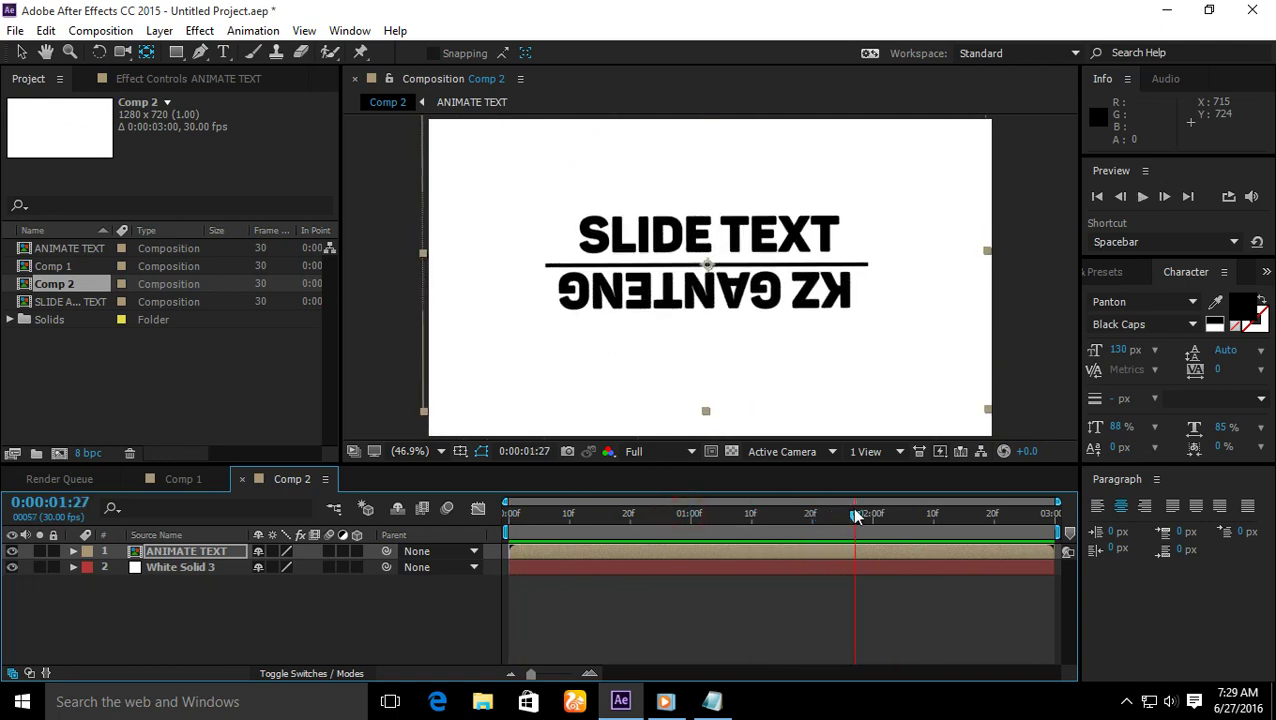
Step: Try to shift the ANIMATE TEXT layer's anchor point below the flipped text at 0:00:01:27 and preview the rotation
drag(709, 265, 719, 270)
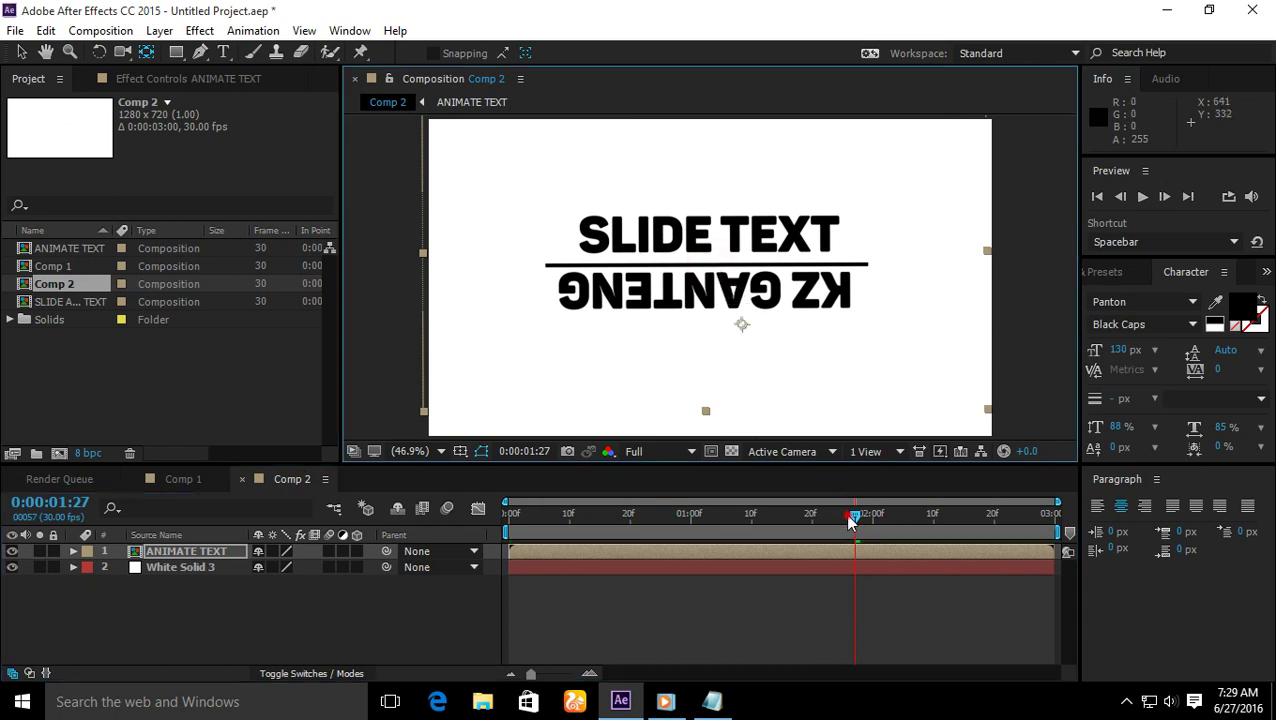
key(space)
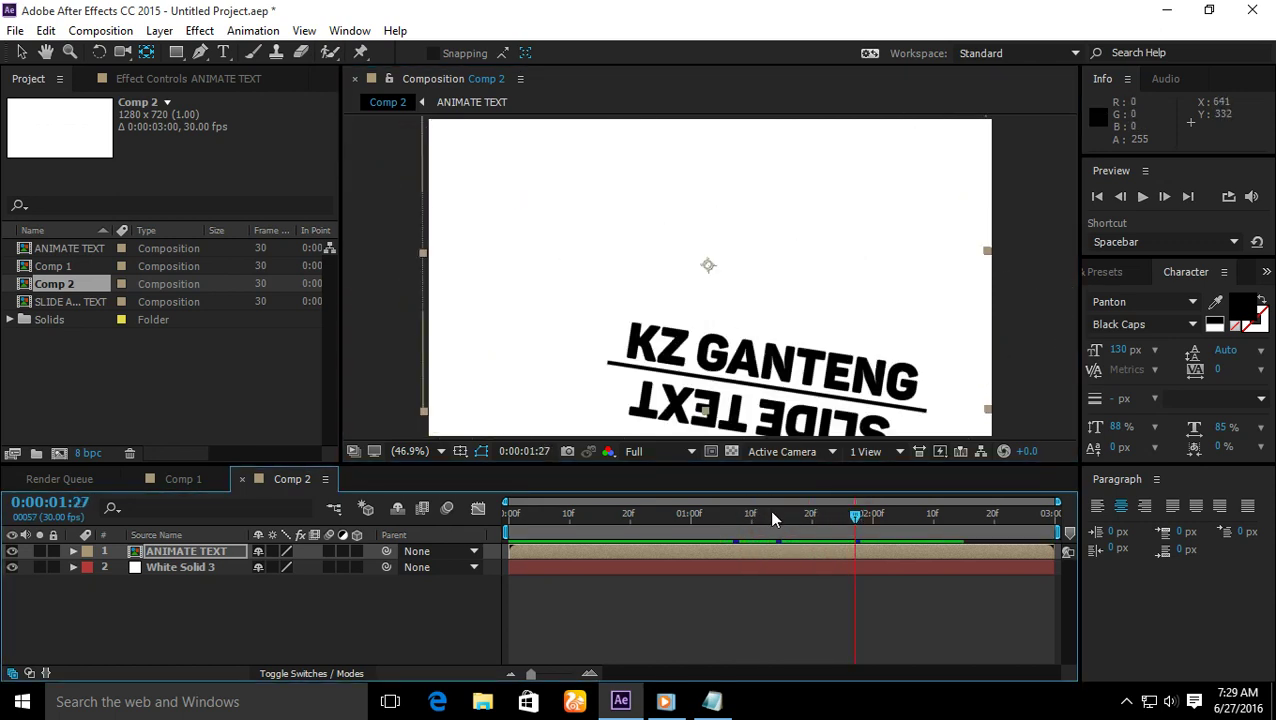
Step: Return to 0:00:00:00 and preview the full slide text animation
drag(855, 513, 504, 518)
key(j)
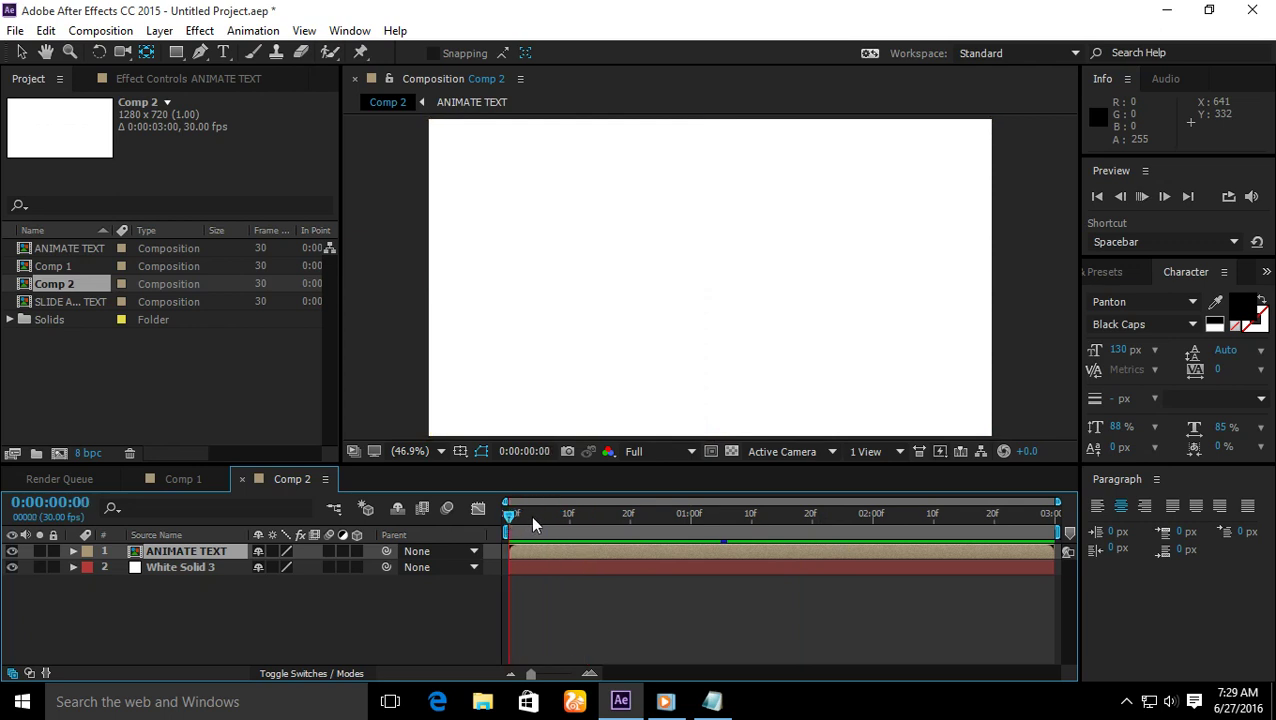
key(space)
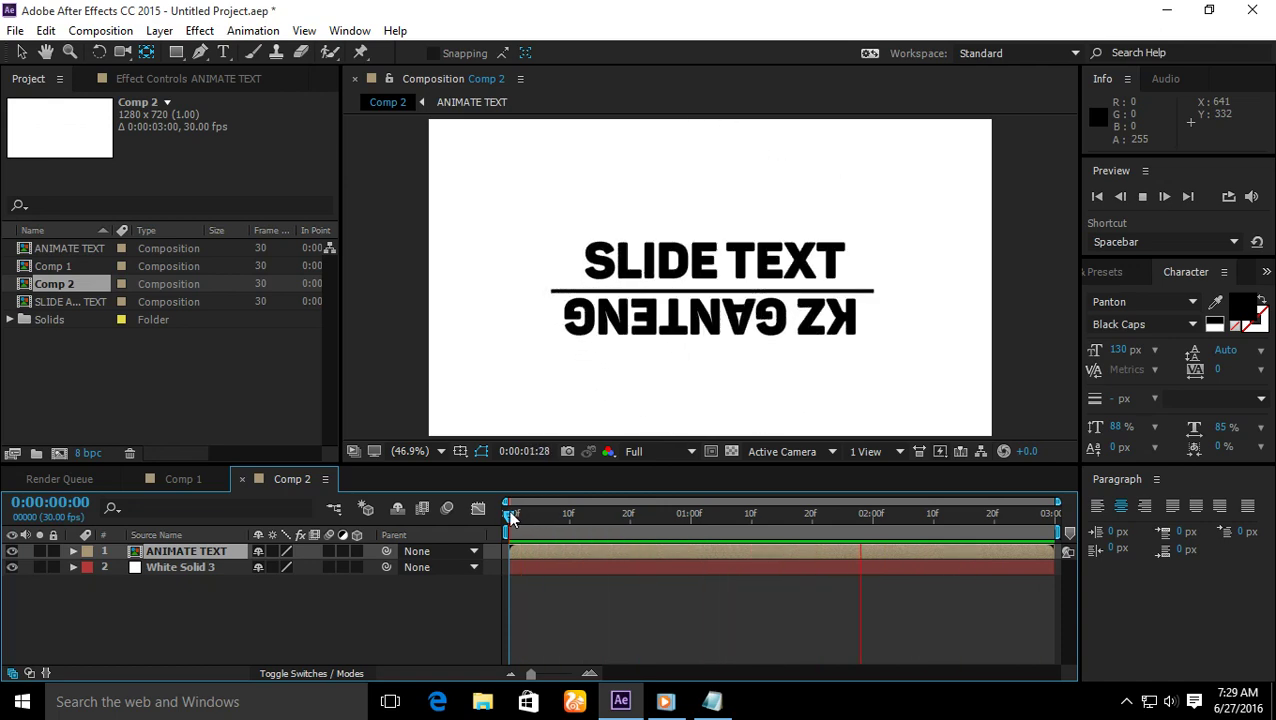
Step: Switch to the empty Notepad window
click(712, 701)
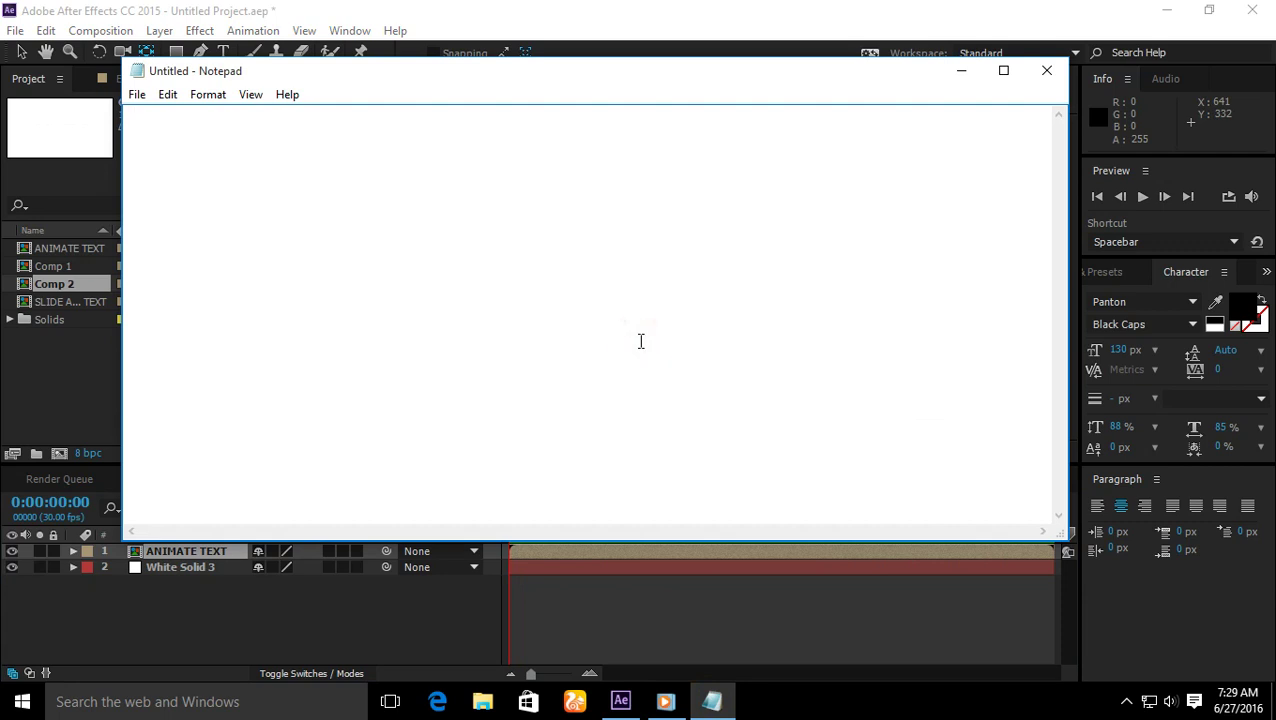
text(SIMPLE)
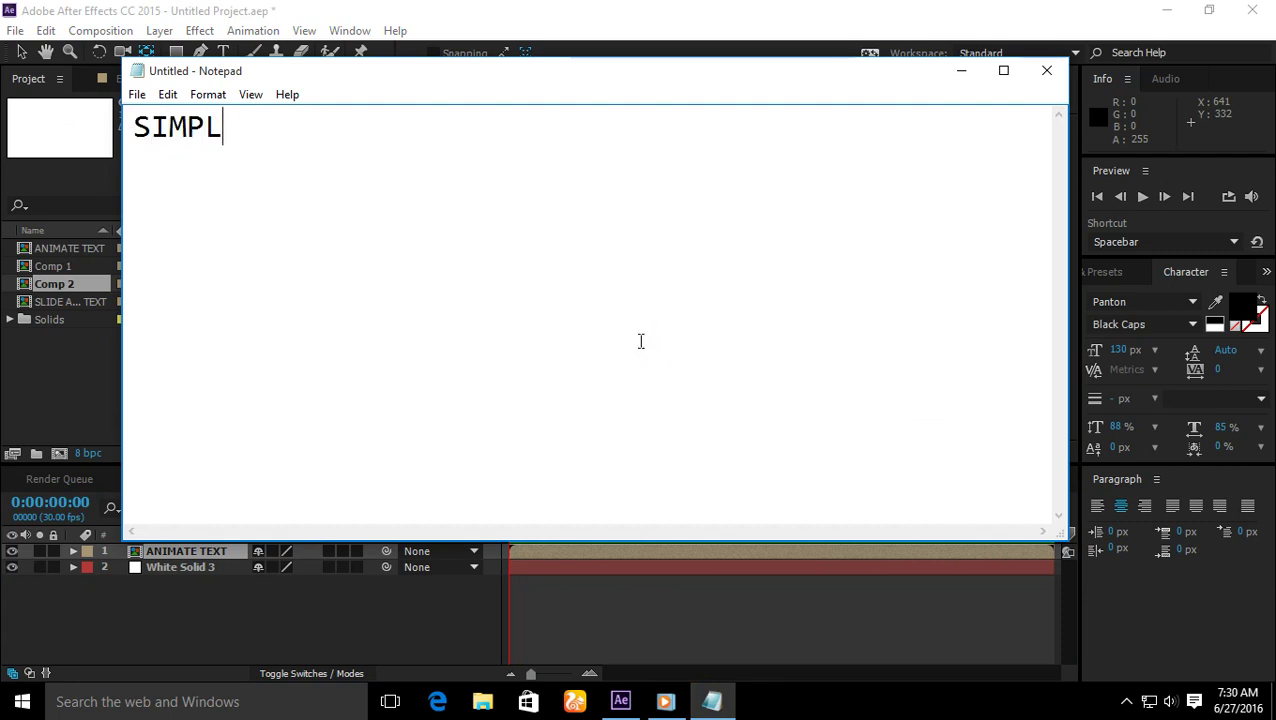
key(BackSpace)
key(BackSpace)
key(BackSpace)
key(BackSpace)
key(BackSpace)
Step: Write the closing note "SEKIAN DARI SAYA,TERIMA KASIHH" in Notepad
text(S)
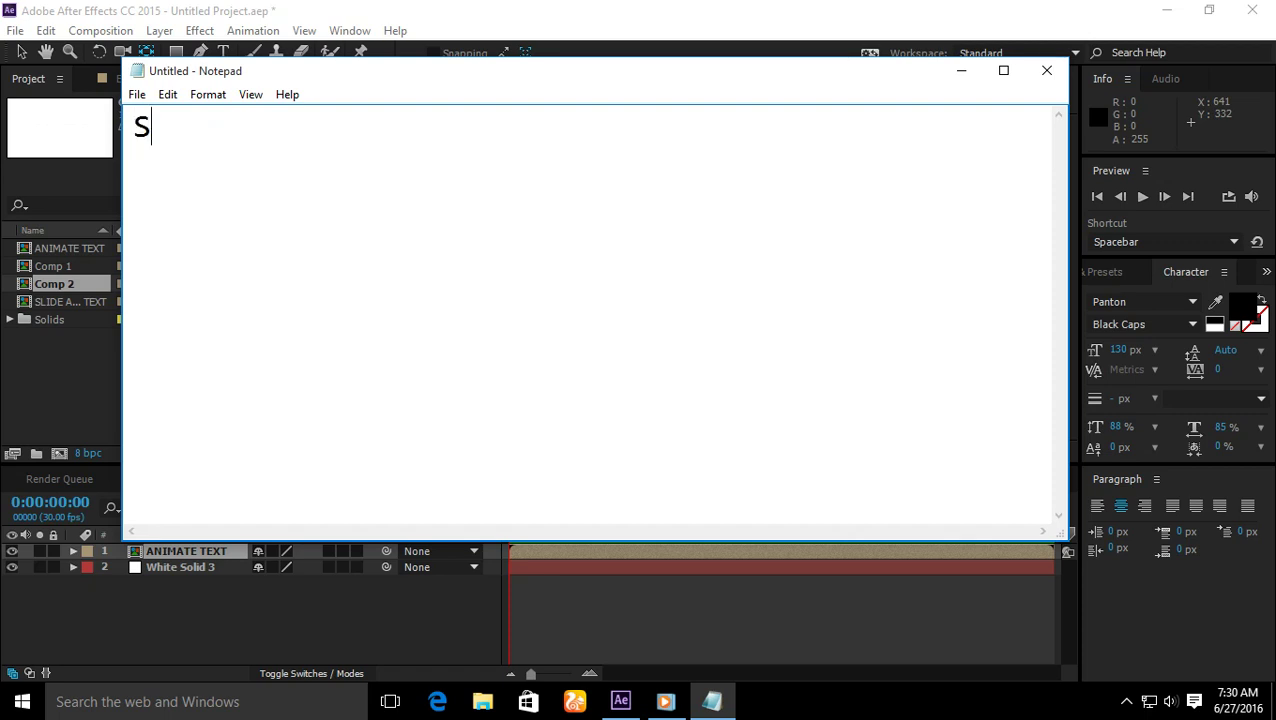
text(EKIAN DARI SA)
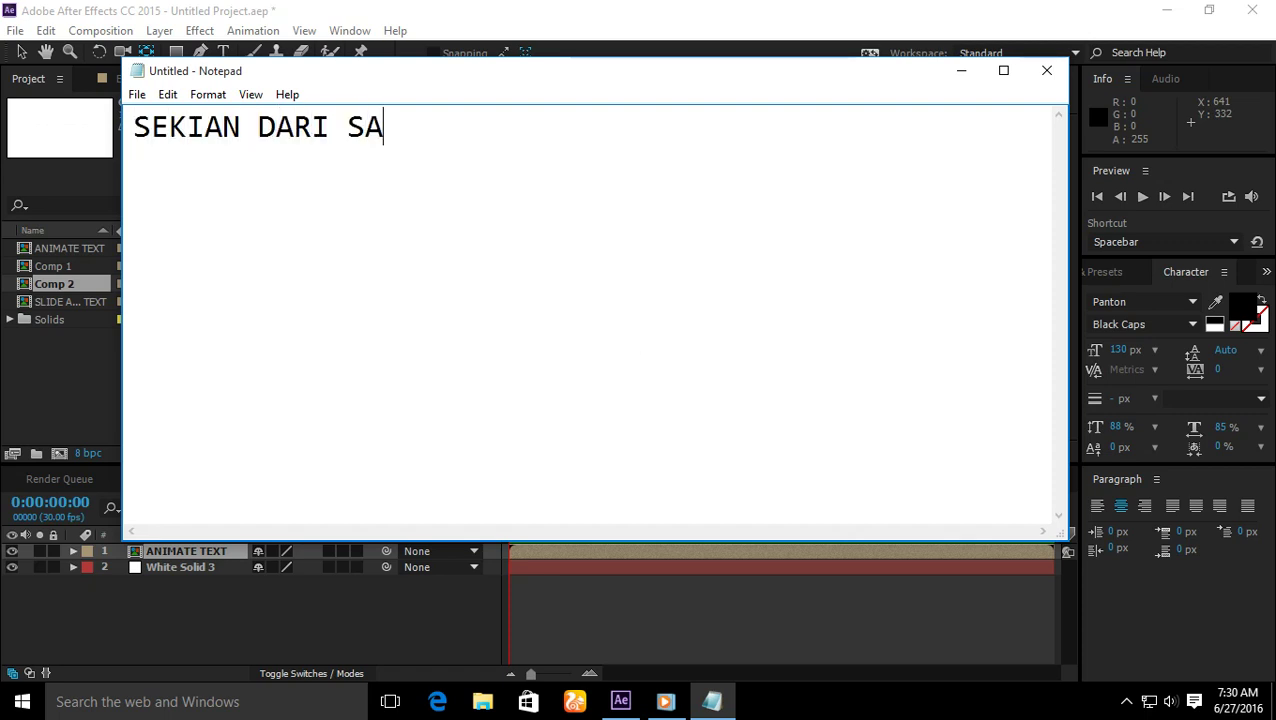
text(YA,TERIMA AKS)
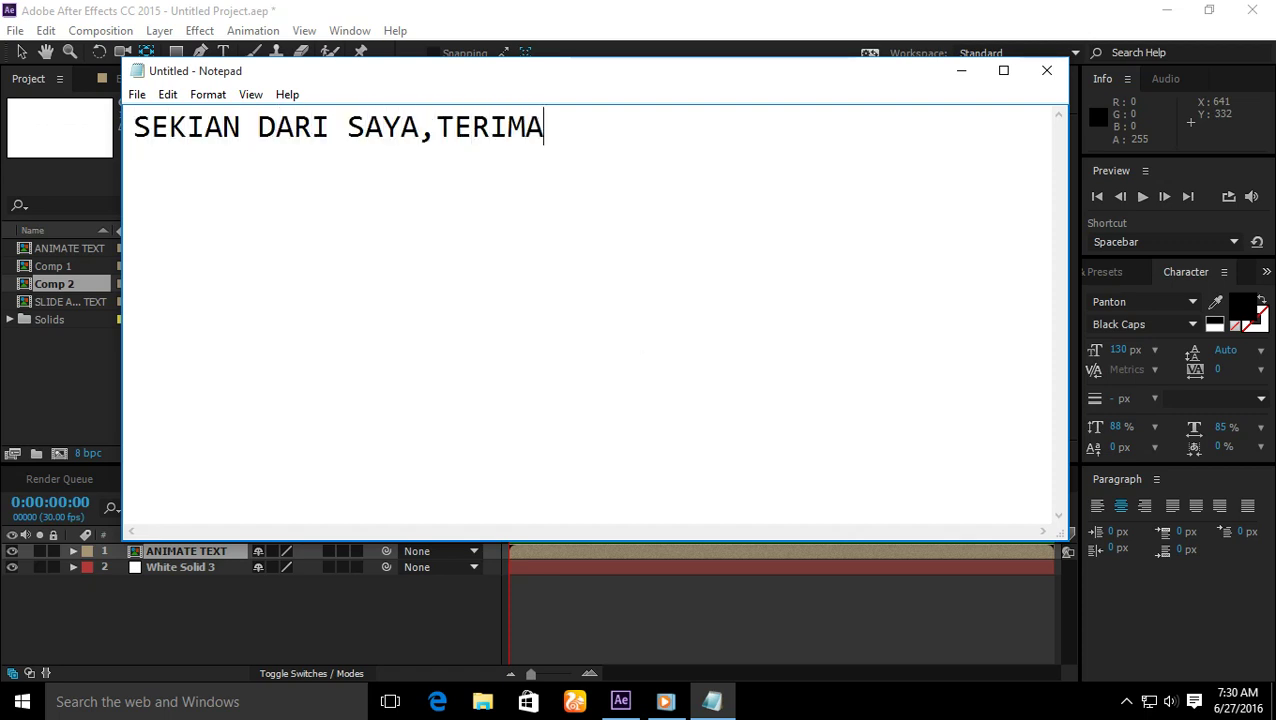
key(BackSpace)
key(BackSpace)
key(BackSpace)
text(KASIHH)
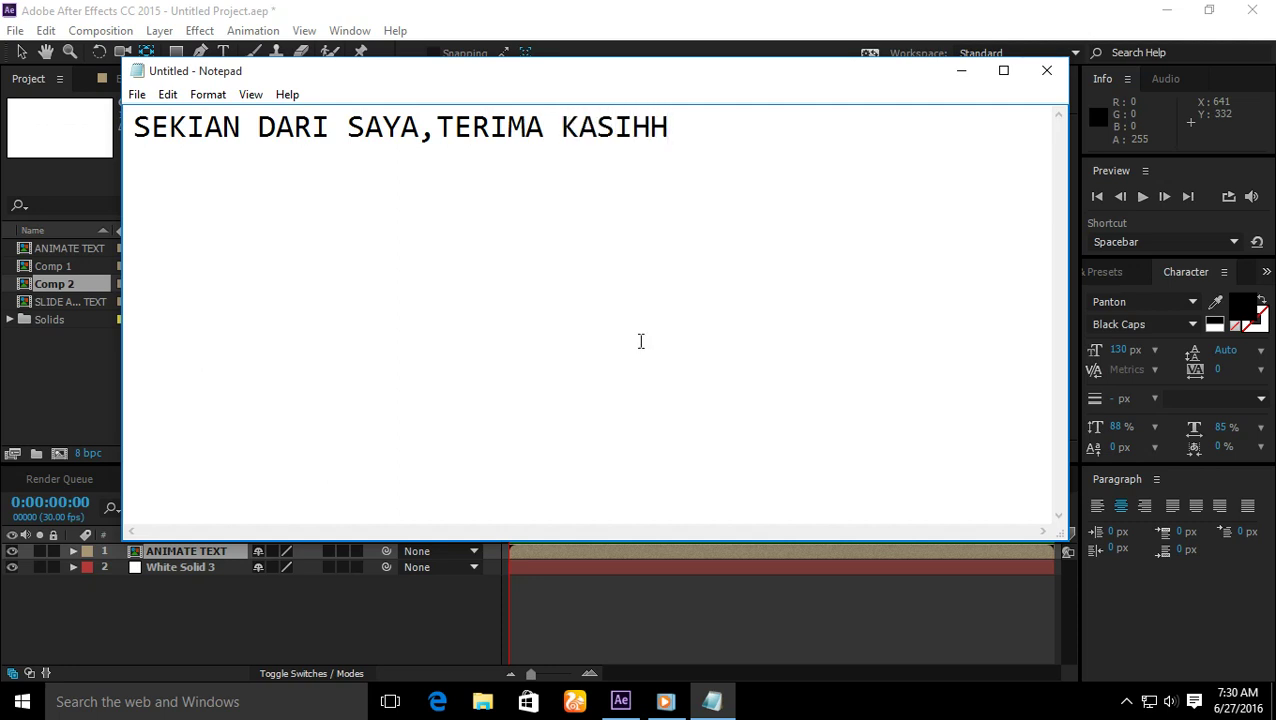